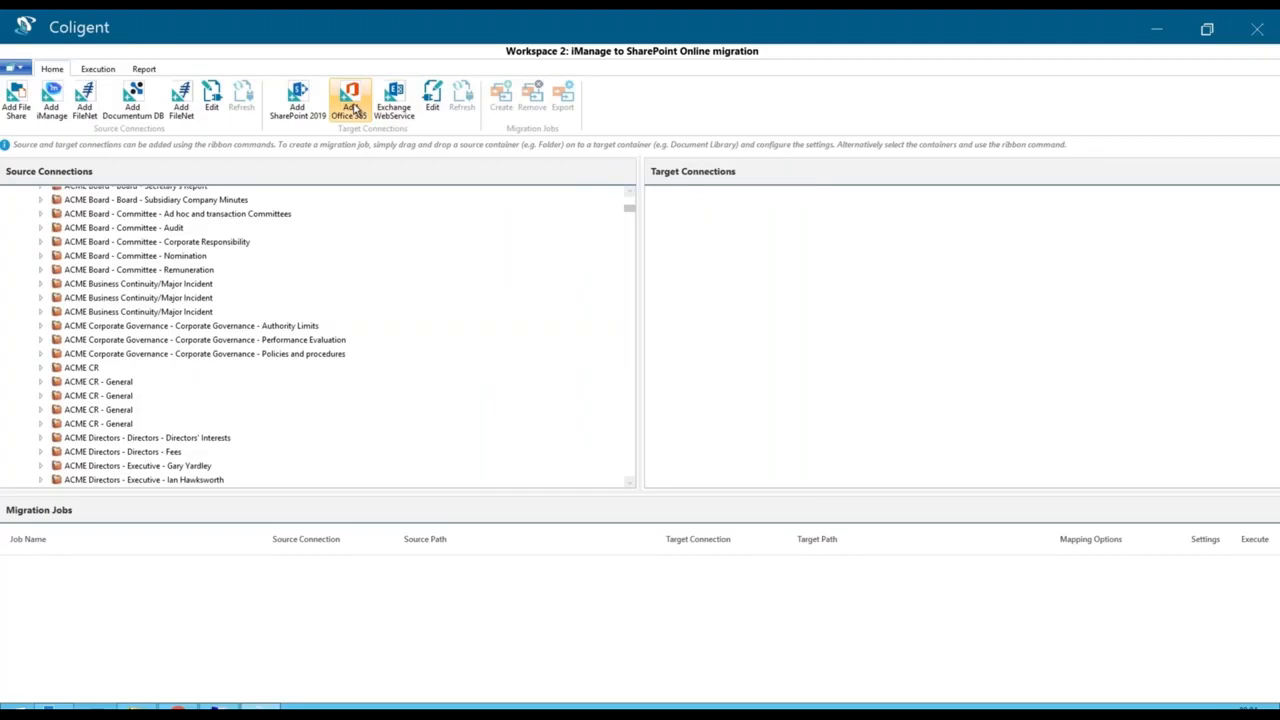
- Add an Office 365 target connection named SharePoint Online with the Tenant type and an admin default user, testing it before adding
{"action": "left_click", "coordinate": [350, 103]}
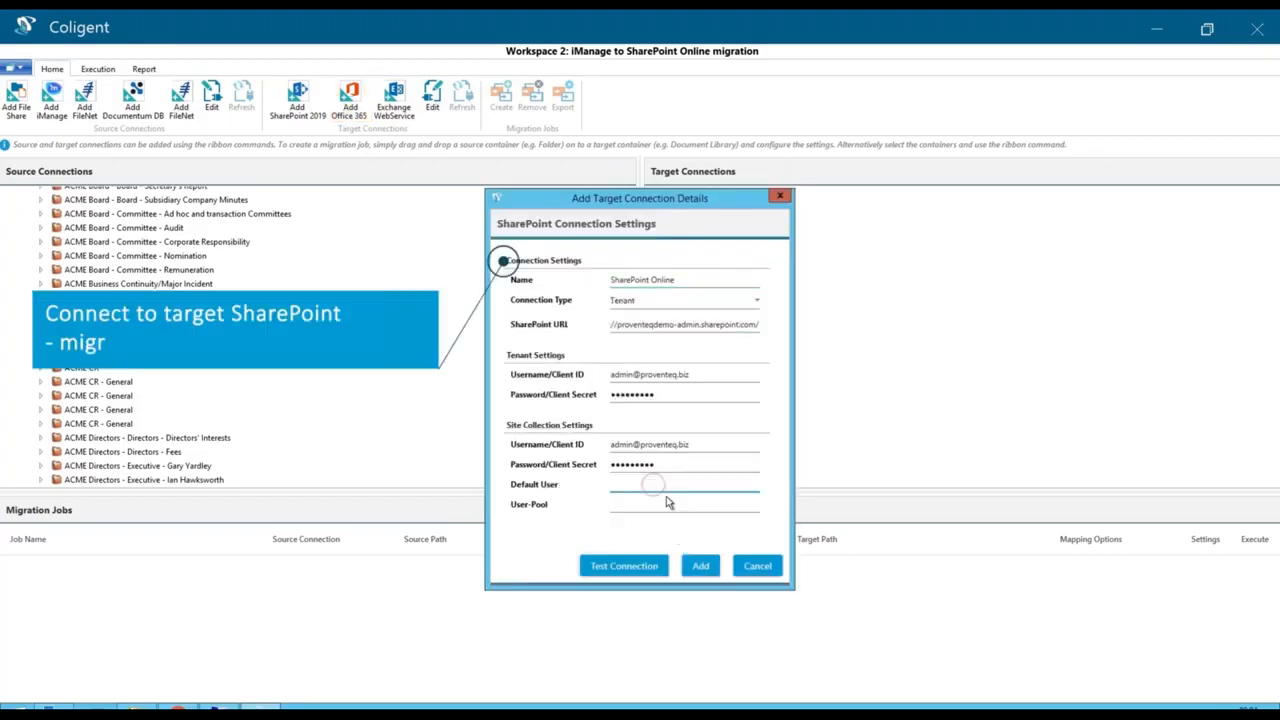
{"action": "left_click", "coordinate": [647, 565]}
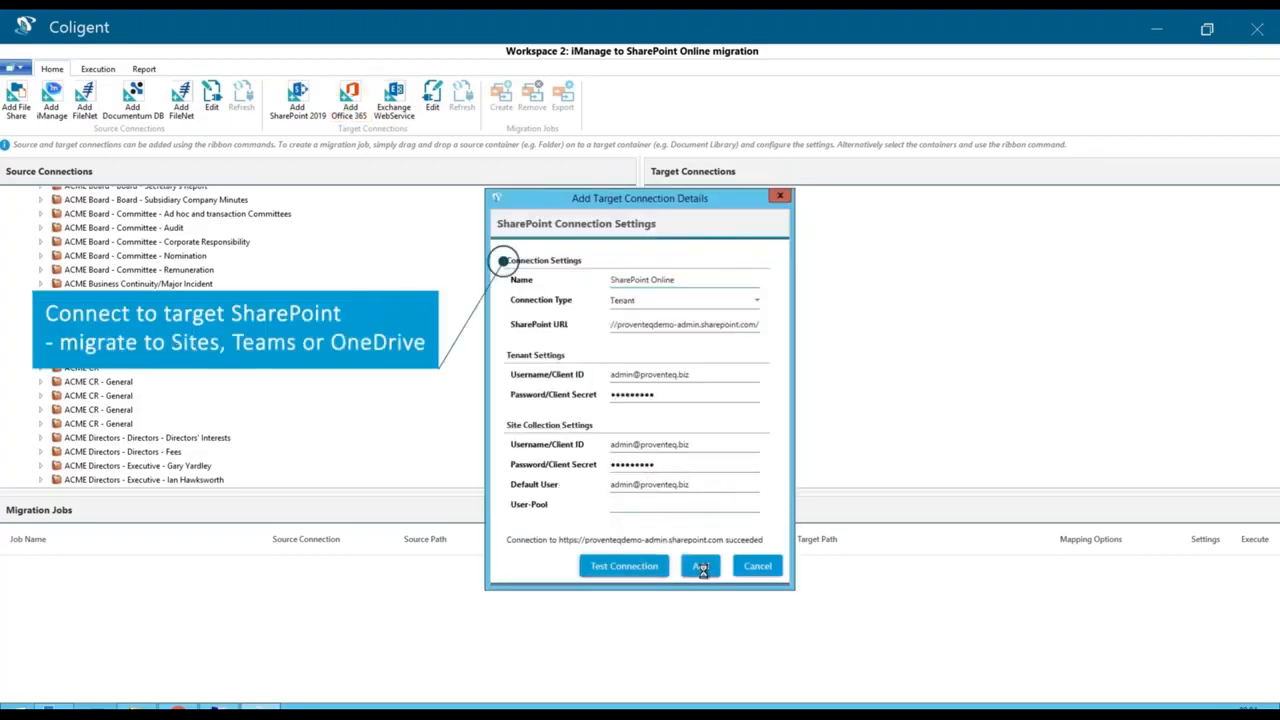
{"action": "left_click", "coordinate": [701, 567]}
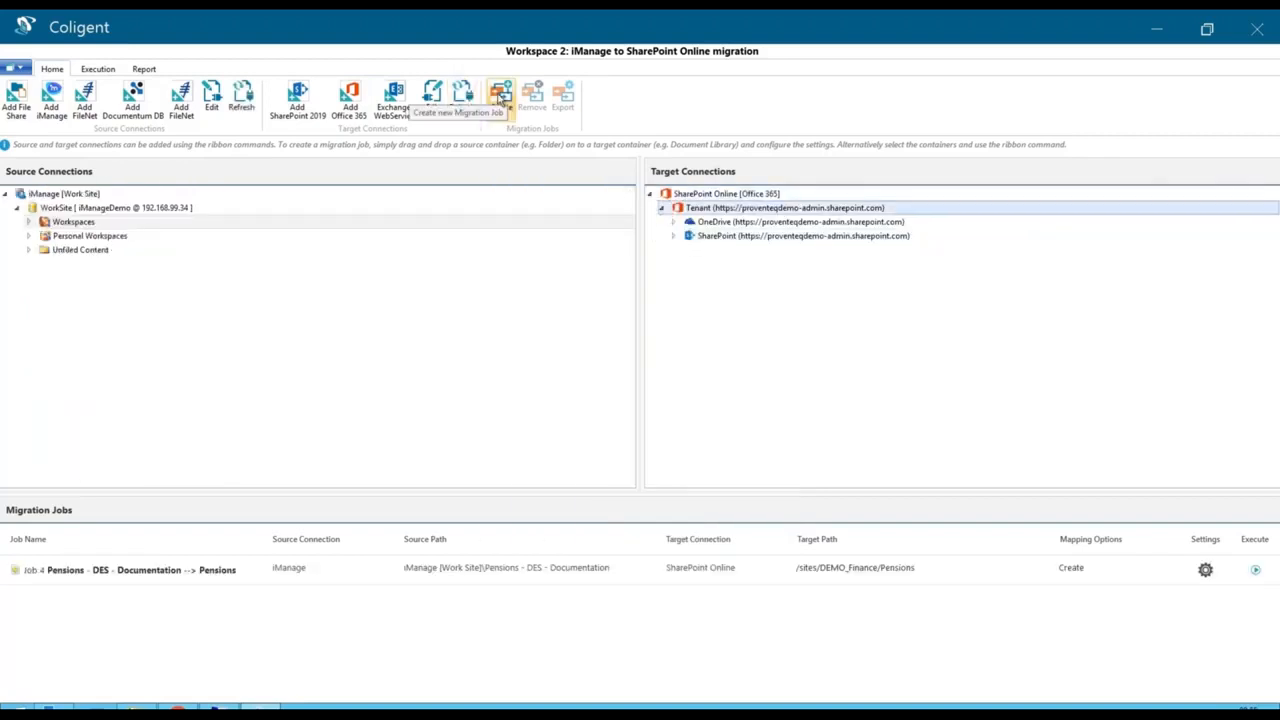
- Create a migration job from Workspaces to the SharePoint tenant with default settings and paste the RootContainer project ID filter as its dynamic filter
{"action": "left_click", "coordinate": [500, 95]}
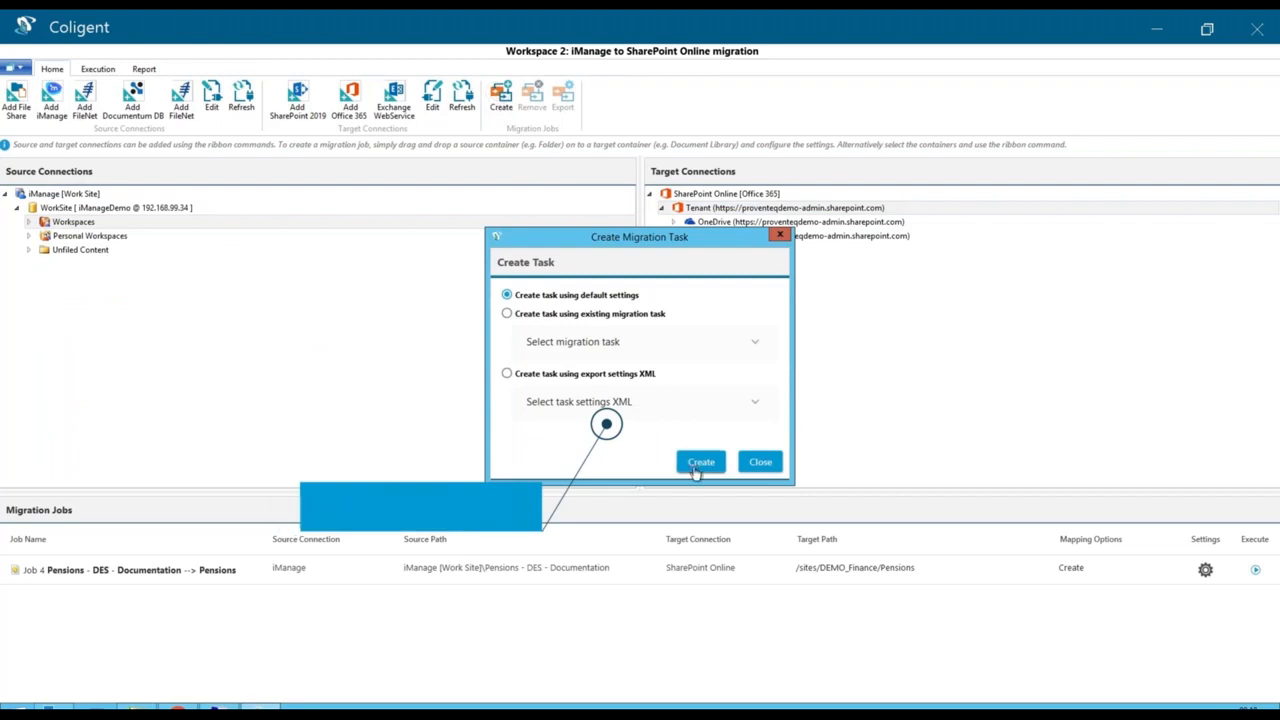
{"action": "left_click", "coordinate": [700, 461]}
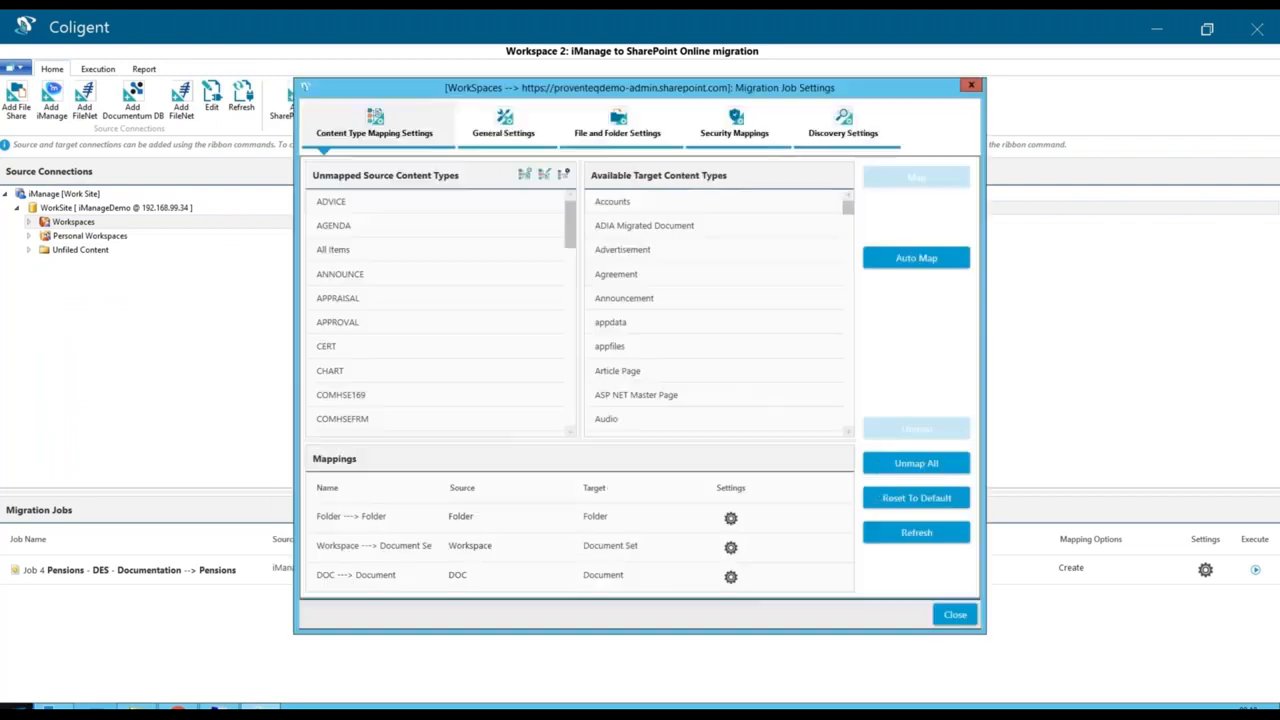
{"action": "left_click", "coordinate": [840, 126]}
{"action": "left_click", "coordinate": [489, 222]}
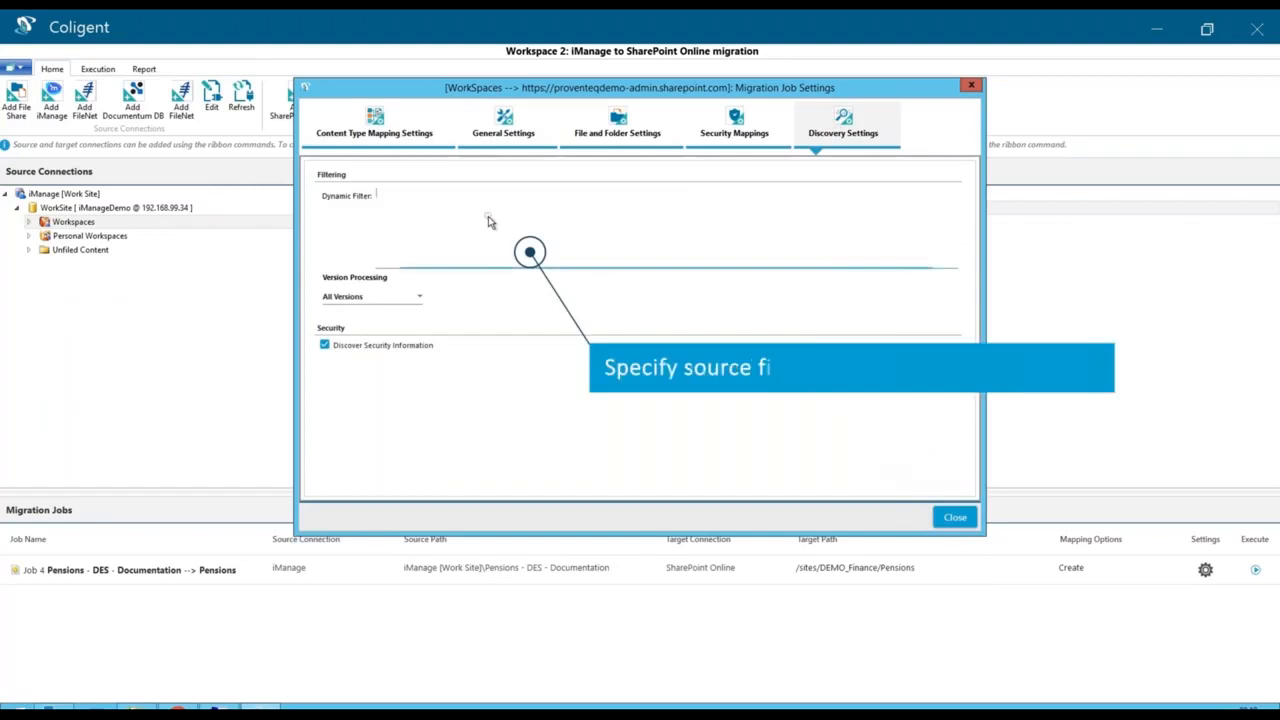
{"action": "key", "text": "ctrl+v"}
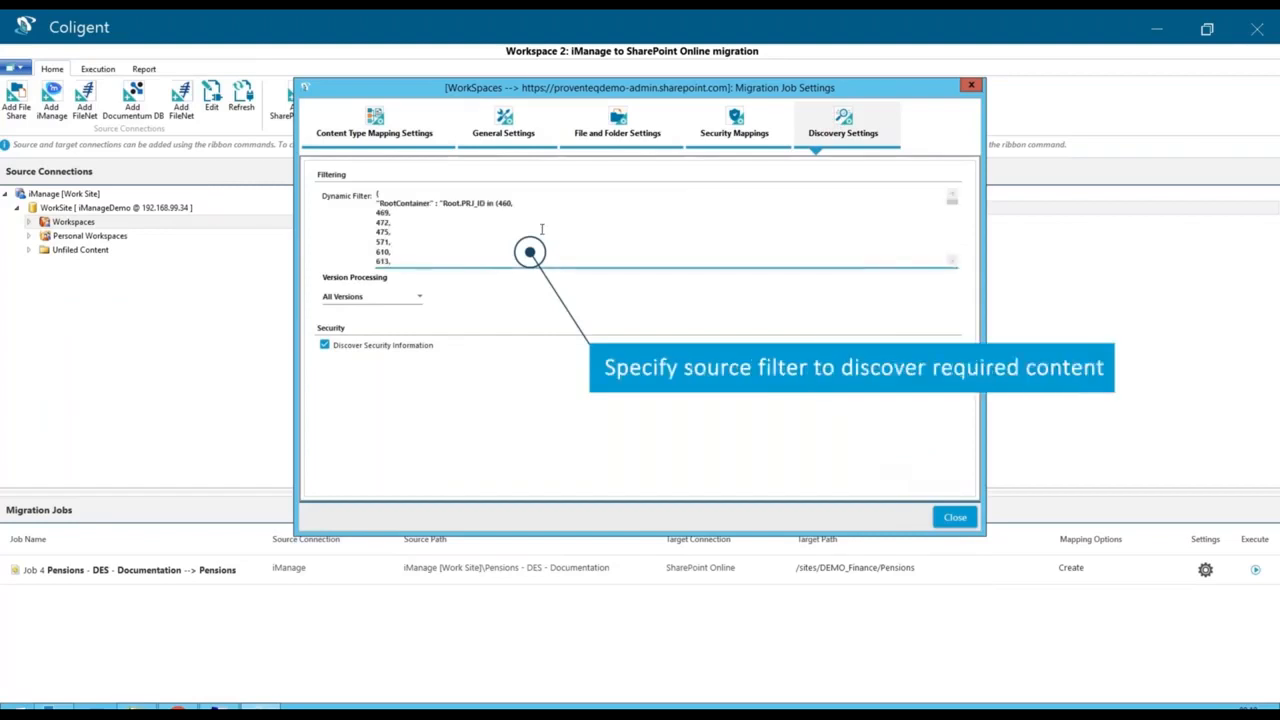
{"action": "left_click", "coordinate": [375, 122]}
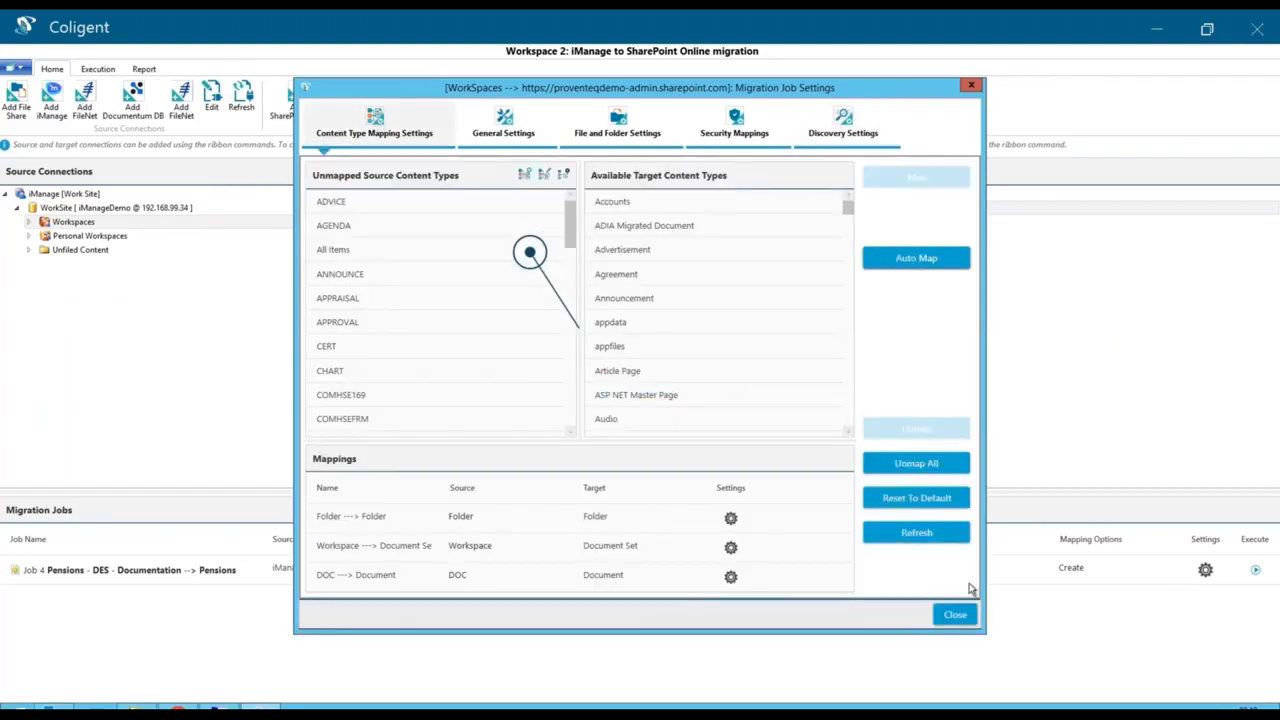
{"action": "left_click", "coordinate": [957, 614]}
- Run the discovery of source items for the Workspaces to SharePoint job and dismiss the run statistics
{"action": "left_click", "coordinate": [1255, 573]}
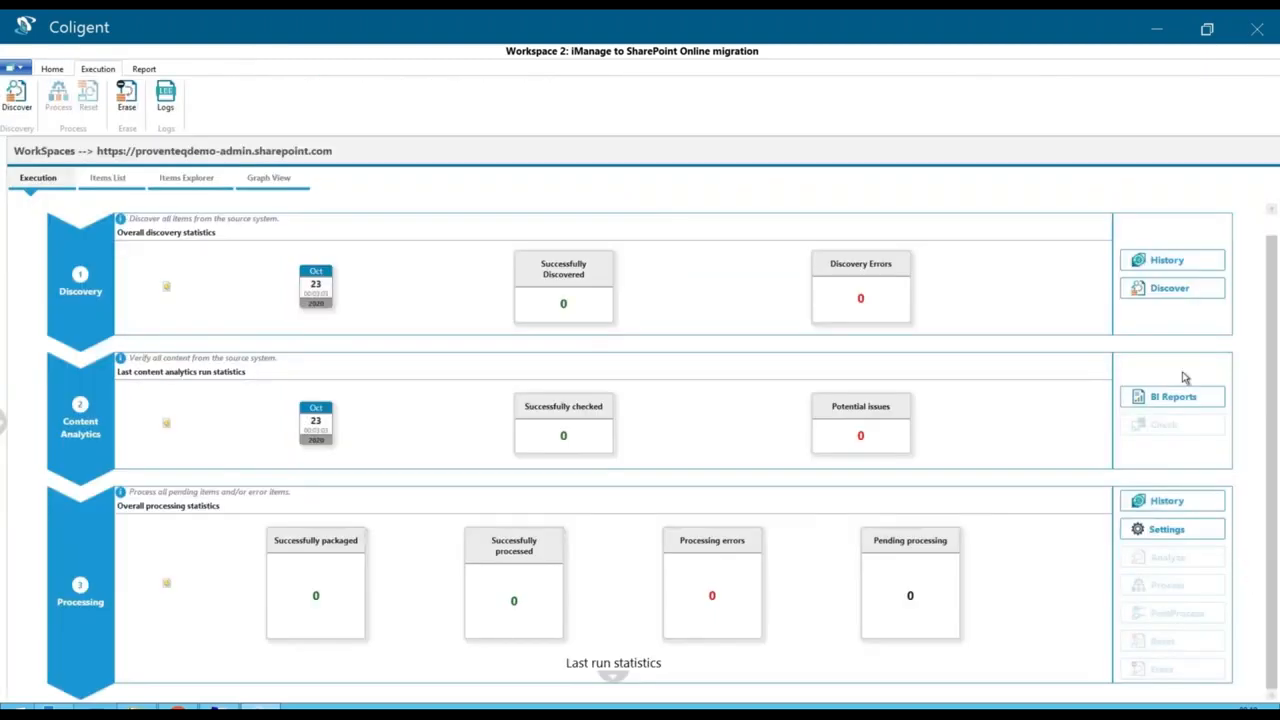
{"action": "left_click", "coordinate": [1175, 289]}
{"action": "left_click", "coordinate": [686, 402]}
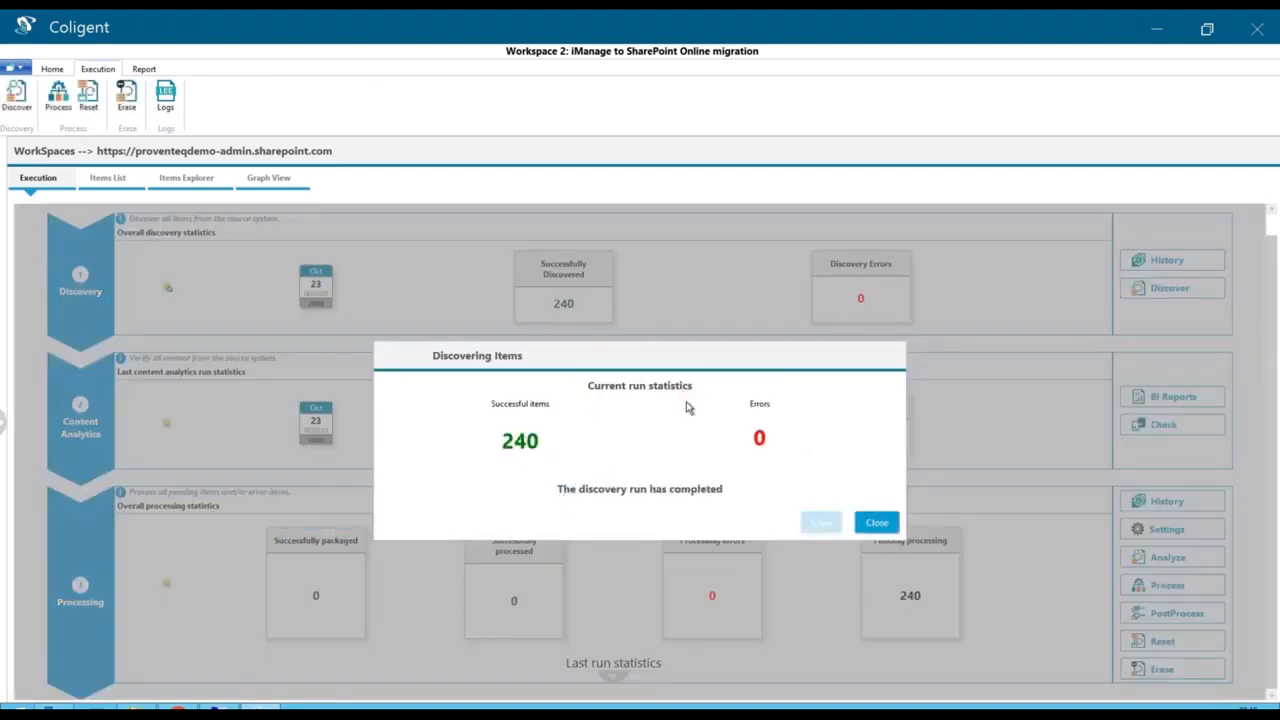
{"action": "left_click", "coordinate": [877, 522]}
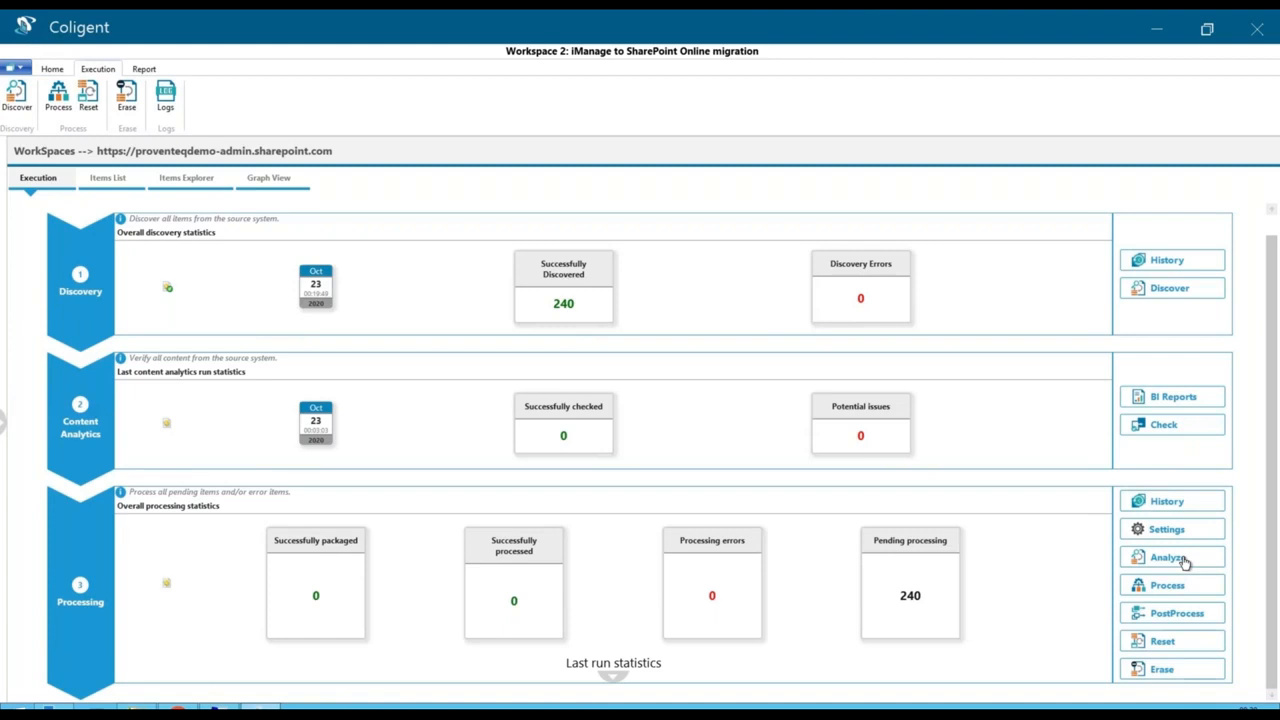
- Run an analysis with Redundancy Detection (Binary, Perceptual, Text), Obsolete Content Detection and Trivial Content Detection enabled
{"action": "left_click", "coordinate": [1168, 557]}
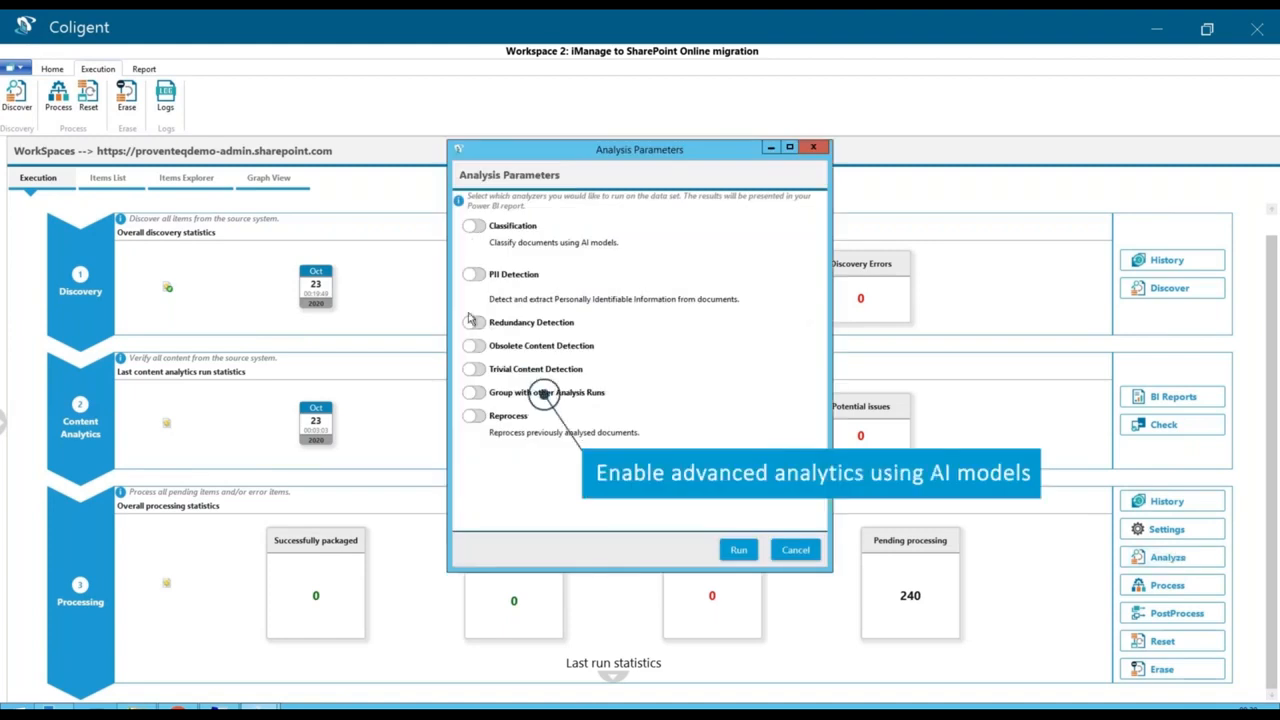
{"action": "left_click", "coordinate": [472, 322]}
{"action": "left_click", "coordinate": [507, 339]}
{"action": "left_click", "coordinate": [507, 356]}
{"action": "left_click", "coordinate": [507, 372]}
{"action": "left_click", "coordinate": [478, 396]}
{"action": "left_click", "coordinate": [476, 420]}
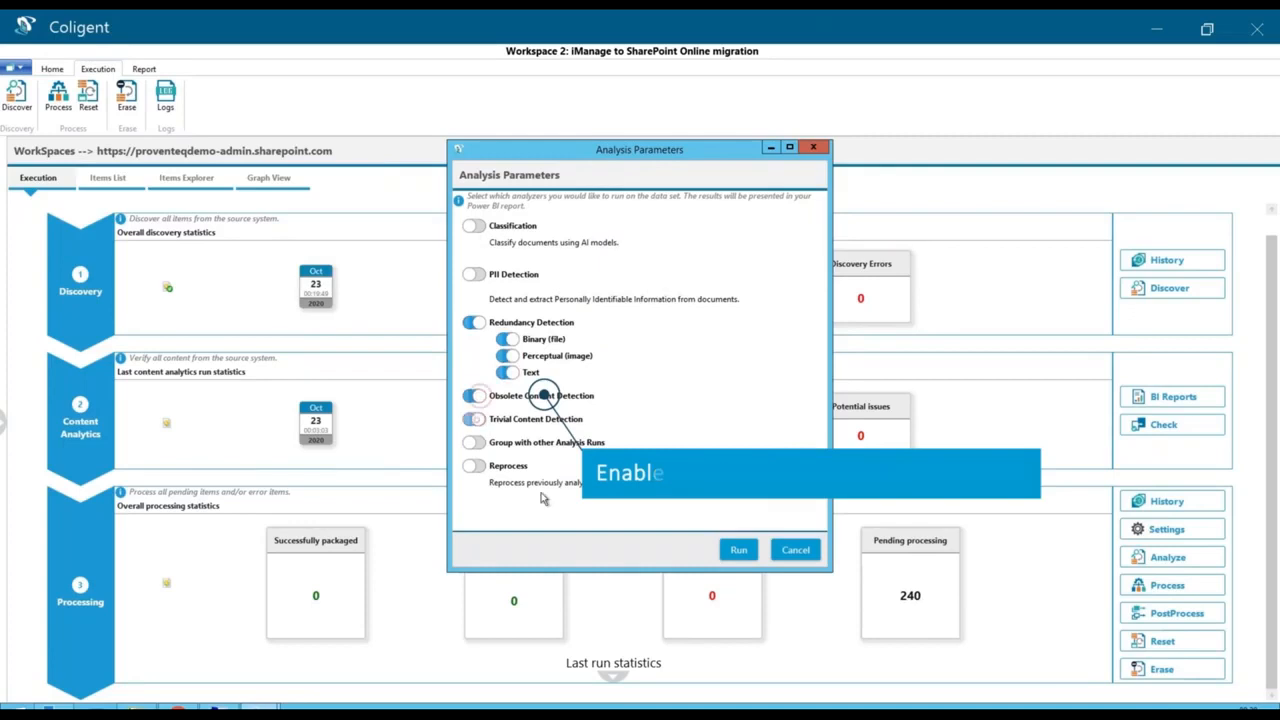
{"action": "left_click", "coordinate": [739, 551]}
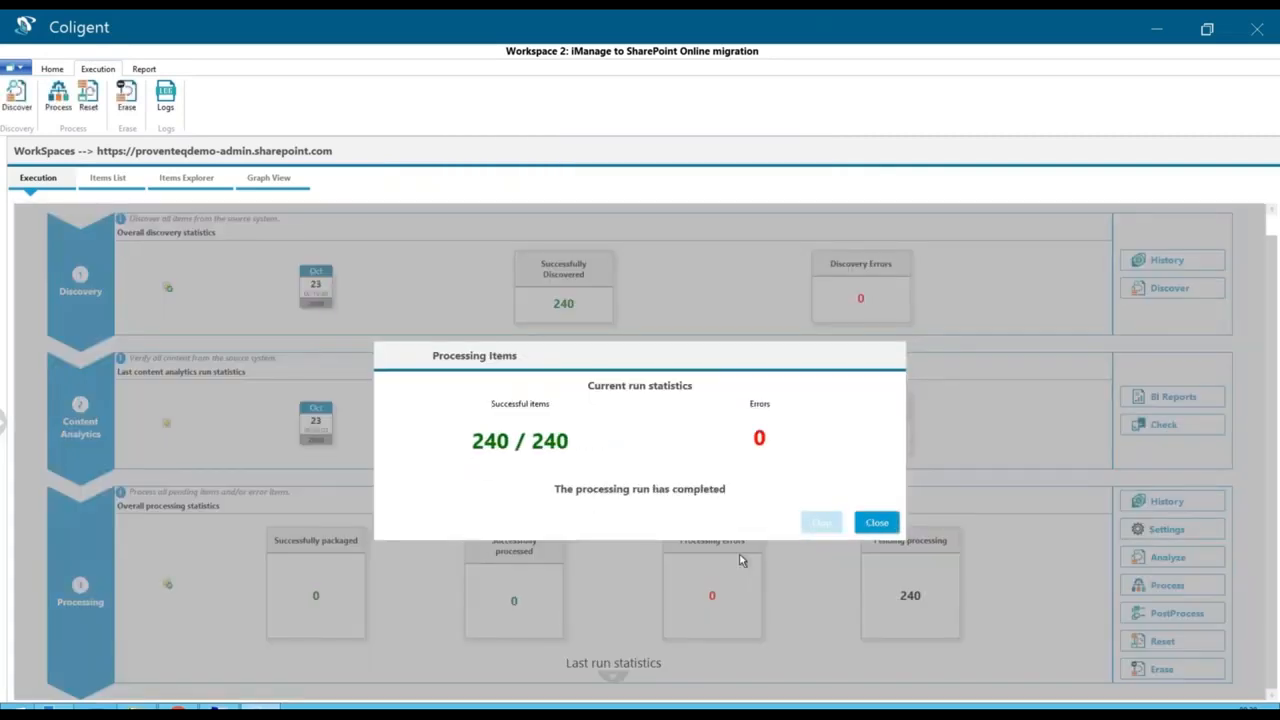
{"action": "left_click", "coordinate": [876, 523]}
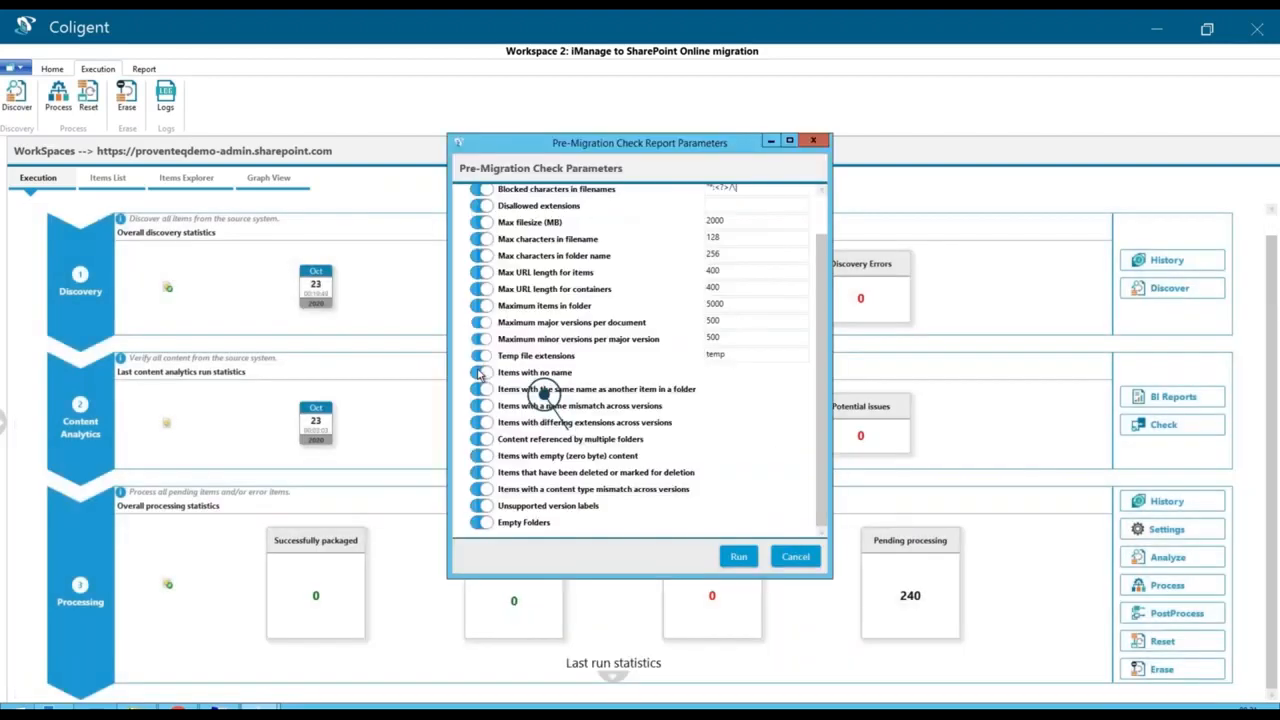
- Run the pre-migration checks, including the check for items with no name, and dismiss the run statistics
{"action": "left_click", "coordinate": [482, 373]}
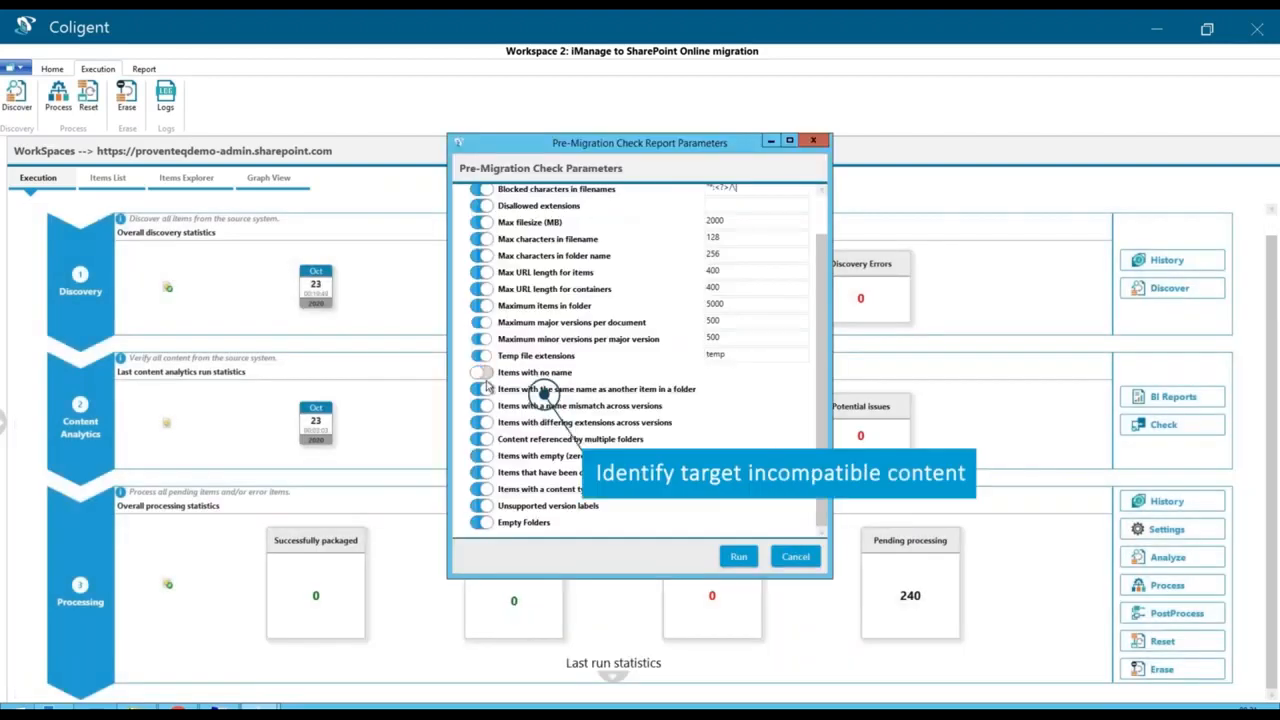
{"action": "left_click", "coordinate": [482, 373]}
{"action": "left_click", "coordinate": [738, 556]}
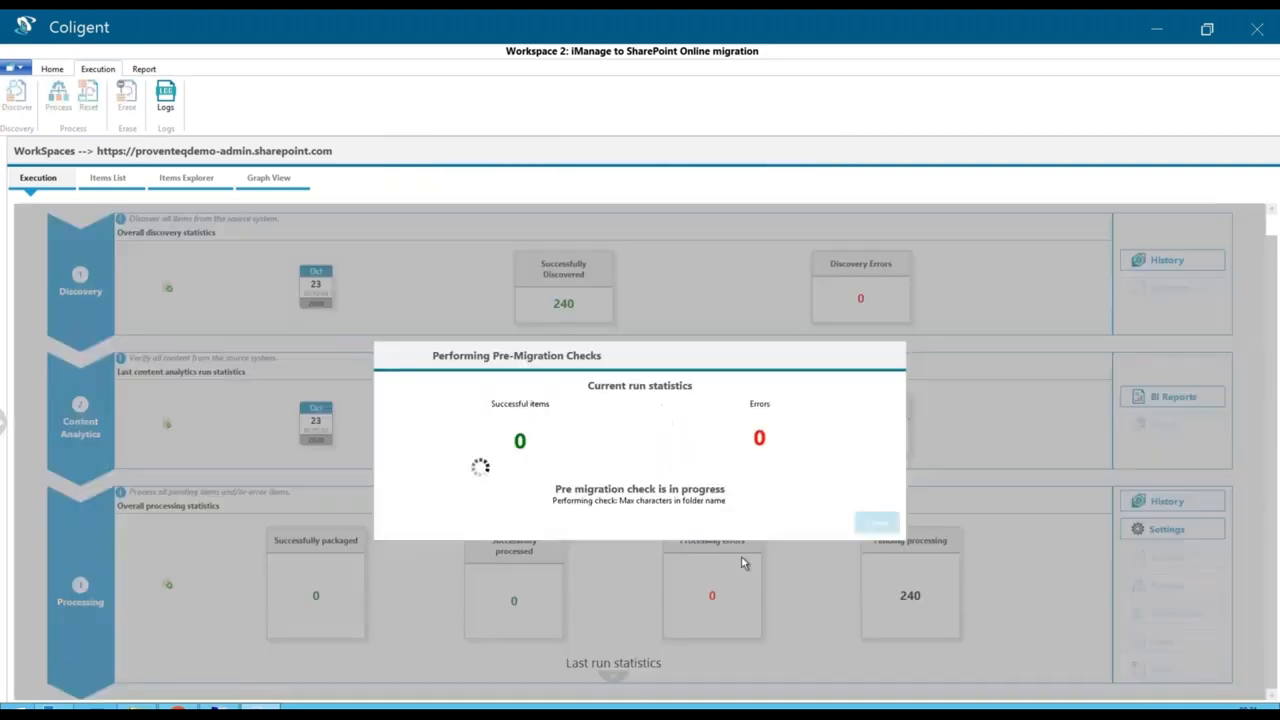
{"action": "left_click", "coordinate": [877, 521]}
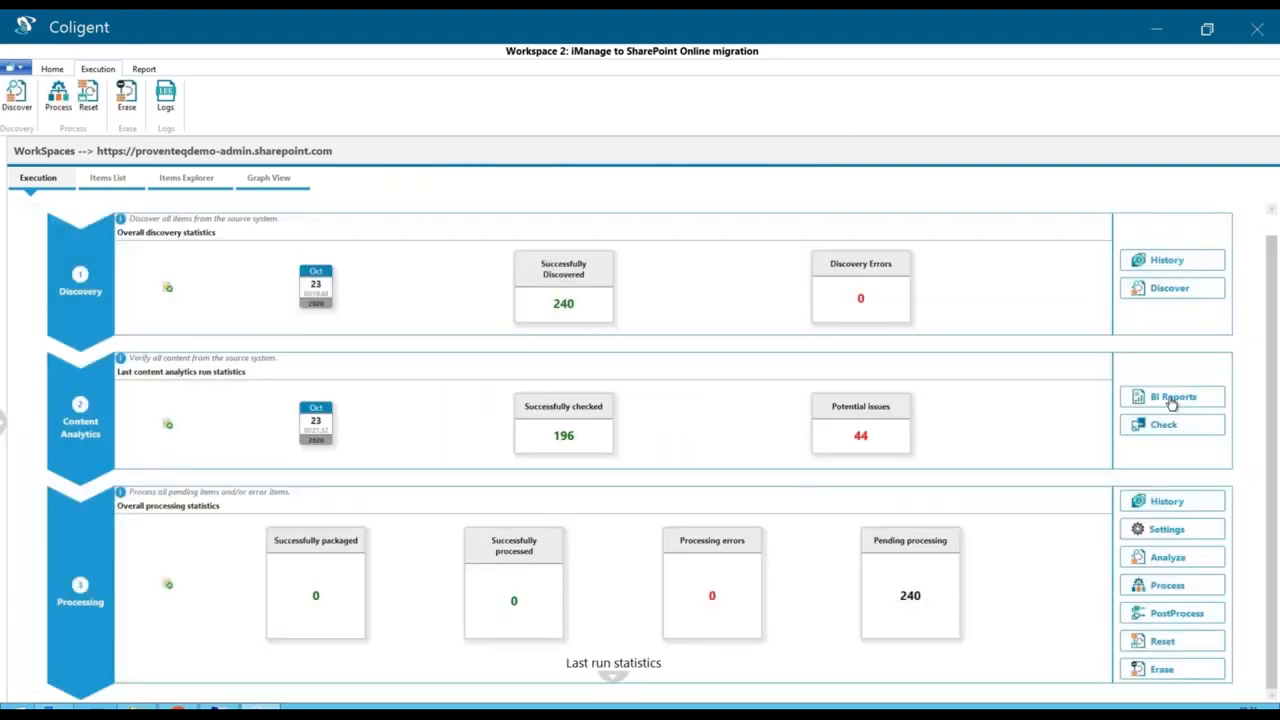
- Open the BI reports in Power BI Desktop, filter the content summary by the REPORT content type and clear the filter
{"action": "left_click", "coordinate": [1192, 404]}
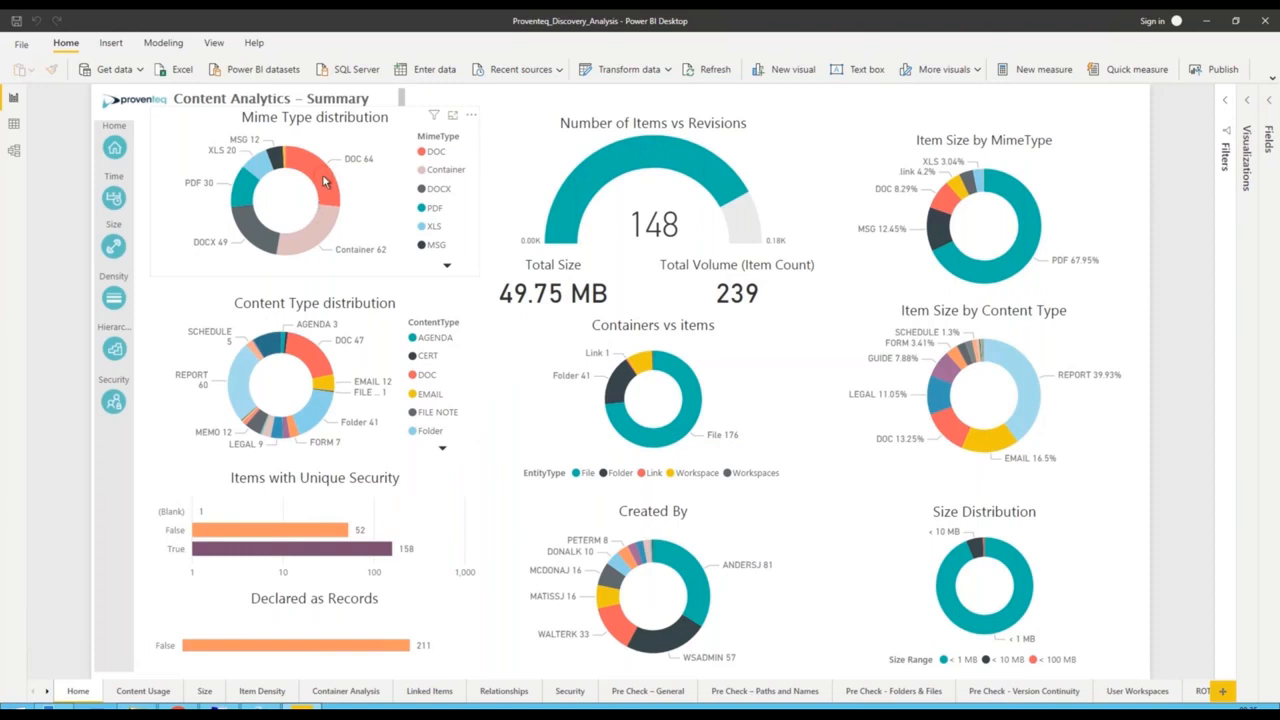
{"action": "left_click", "coordinate": [323, 181]}
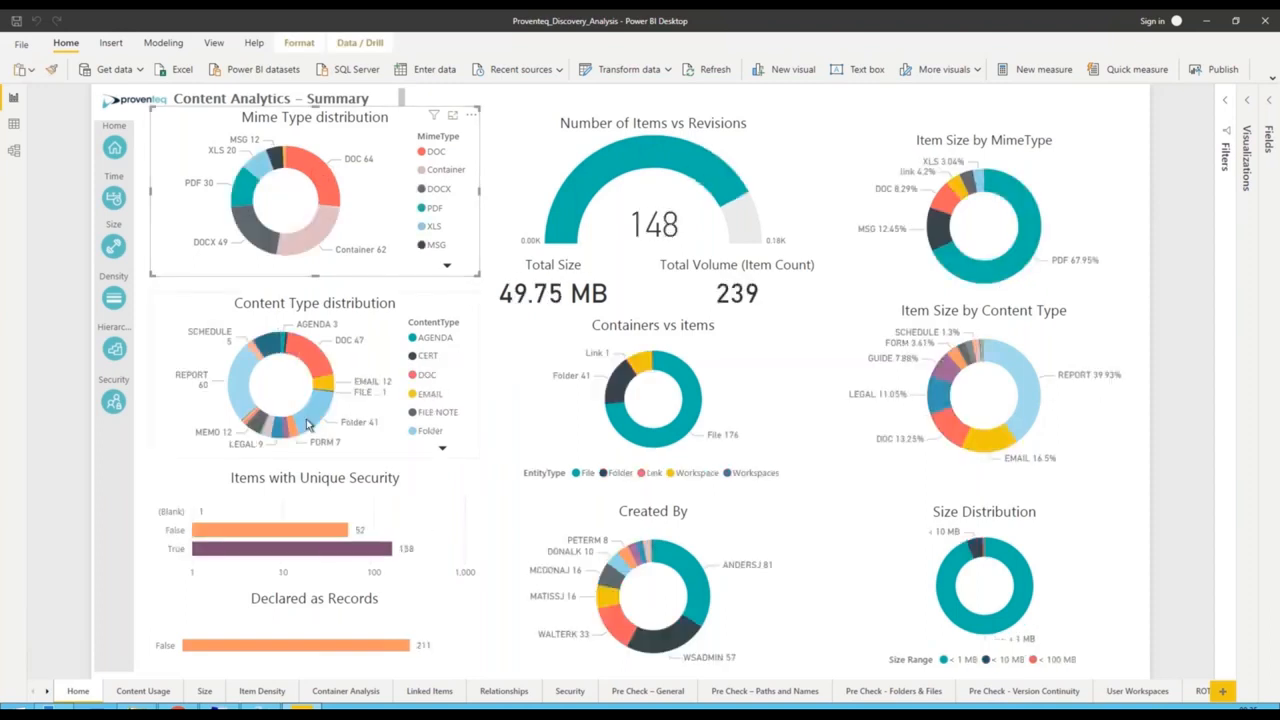
{"action": "left_click", "coordinate": [239, 399]}
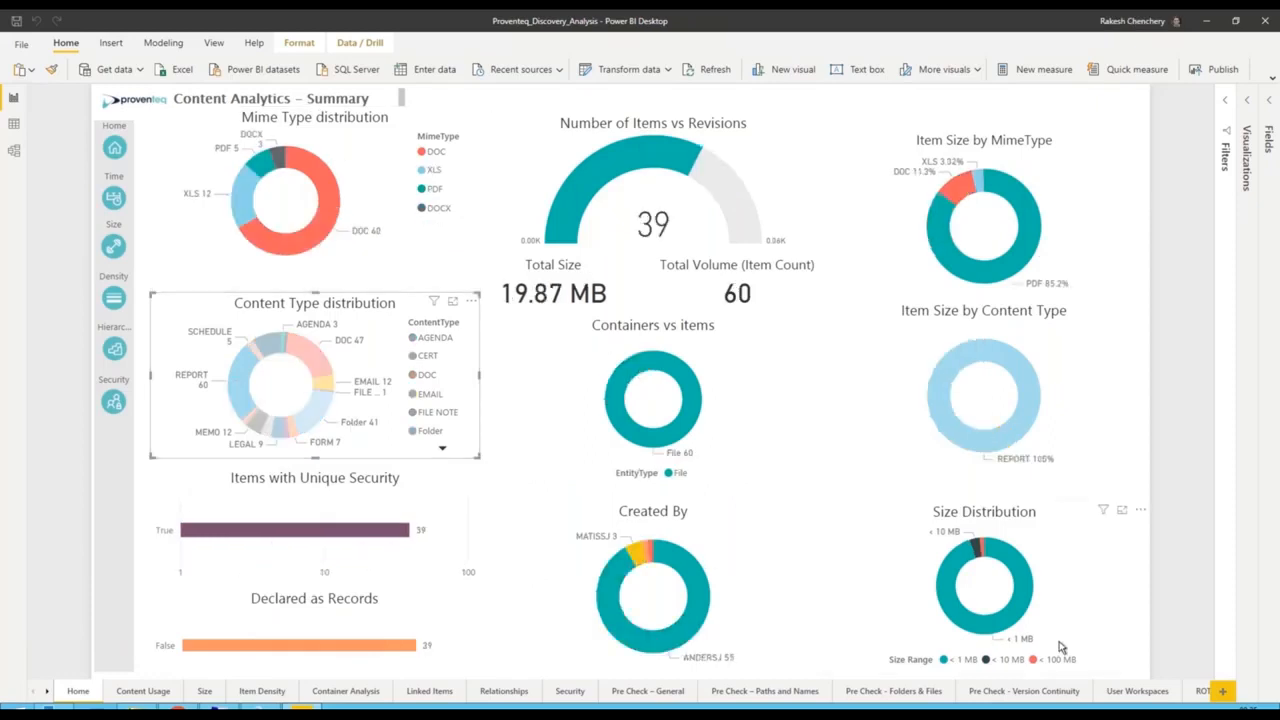
{"action": "left_click", "coordinate": [275, 387]}
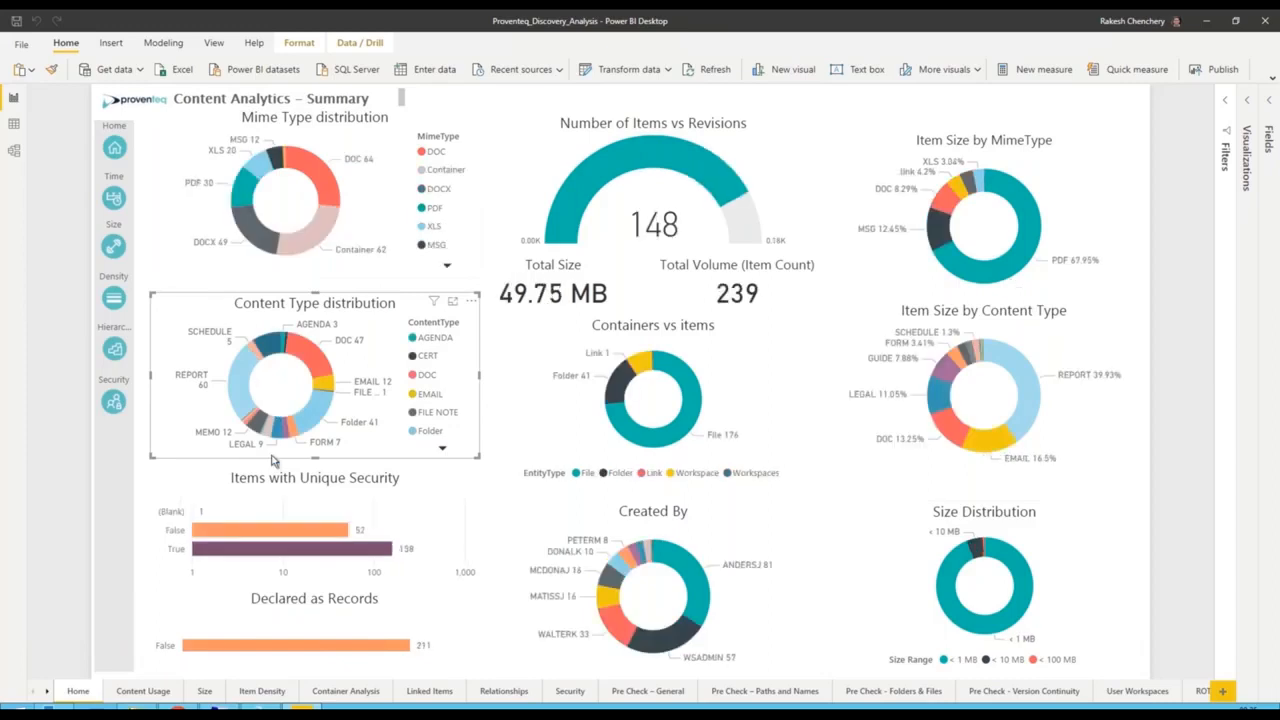
- Examine content usage for DOC files, clear that filter, and play the size growth over time on the Size page
{"action": "left_click", "coordinate": [160, 691]}
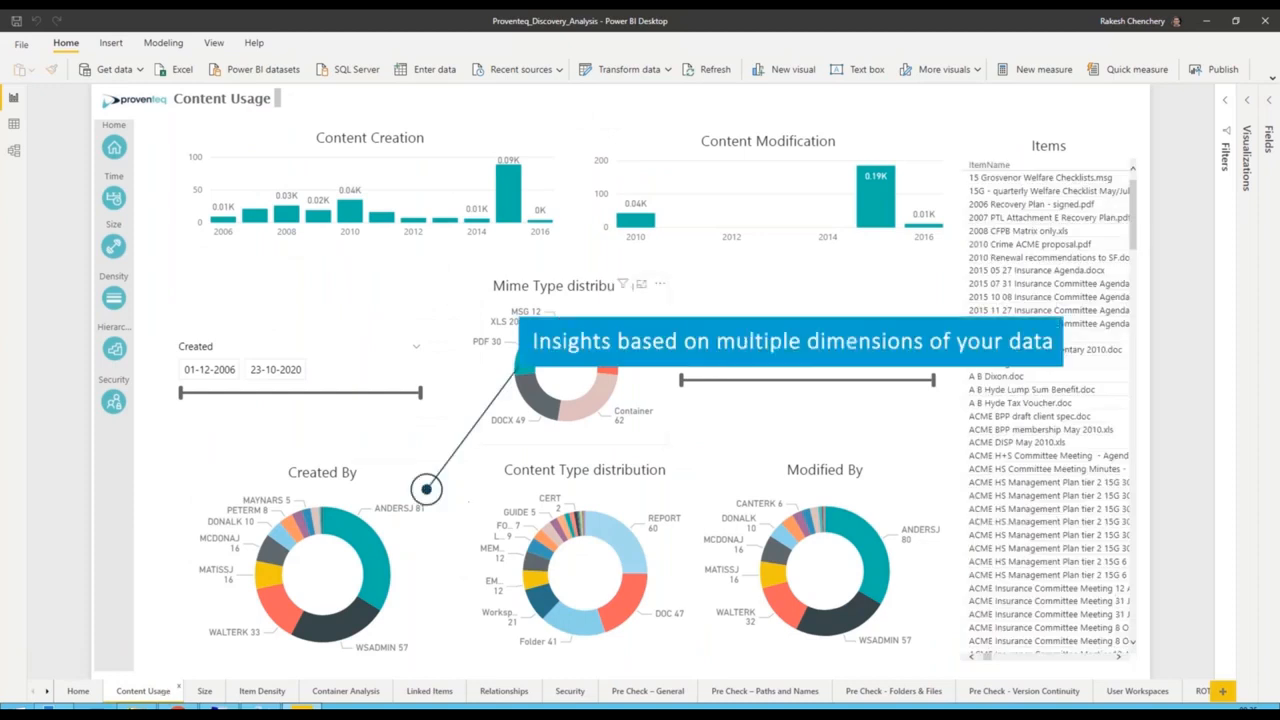
{"action": "left_click", "coordinate": [600, 348]}
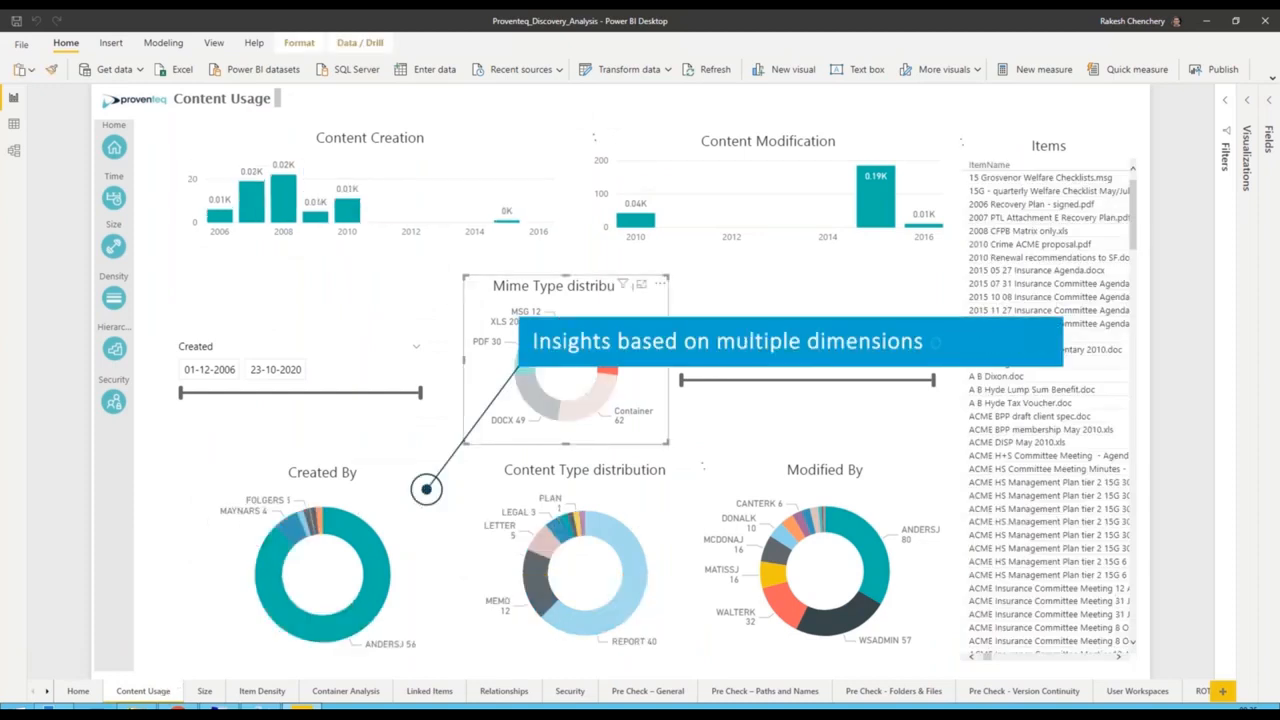
{"action": "left_click", "coordinate": [575, 368]}
{"action": "left_click", "coordinate": [200, 697]}
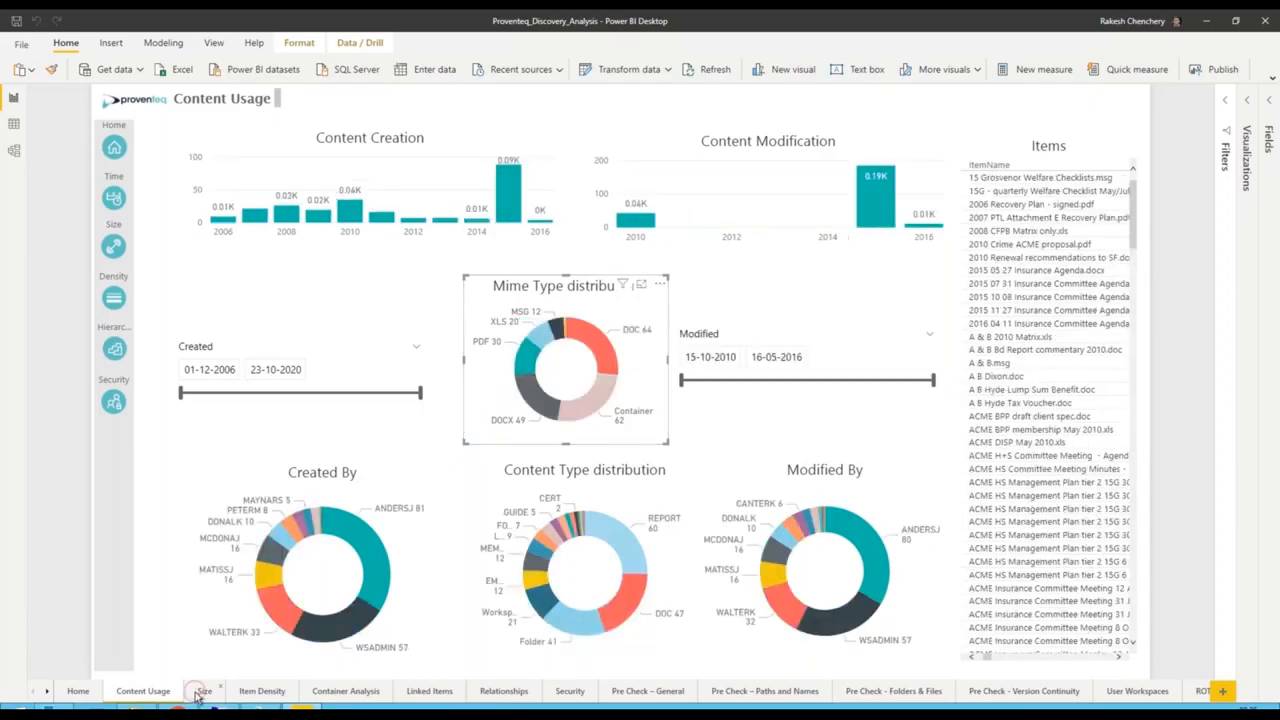
{"action": "left_click", "coordinate": [180, 350]}
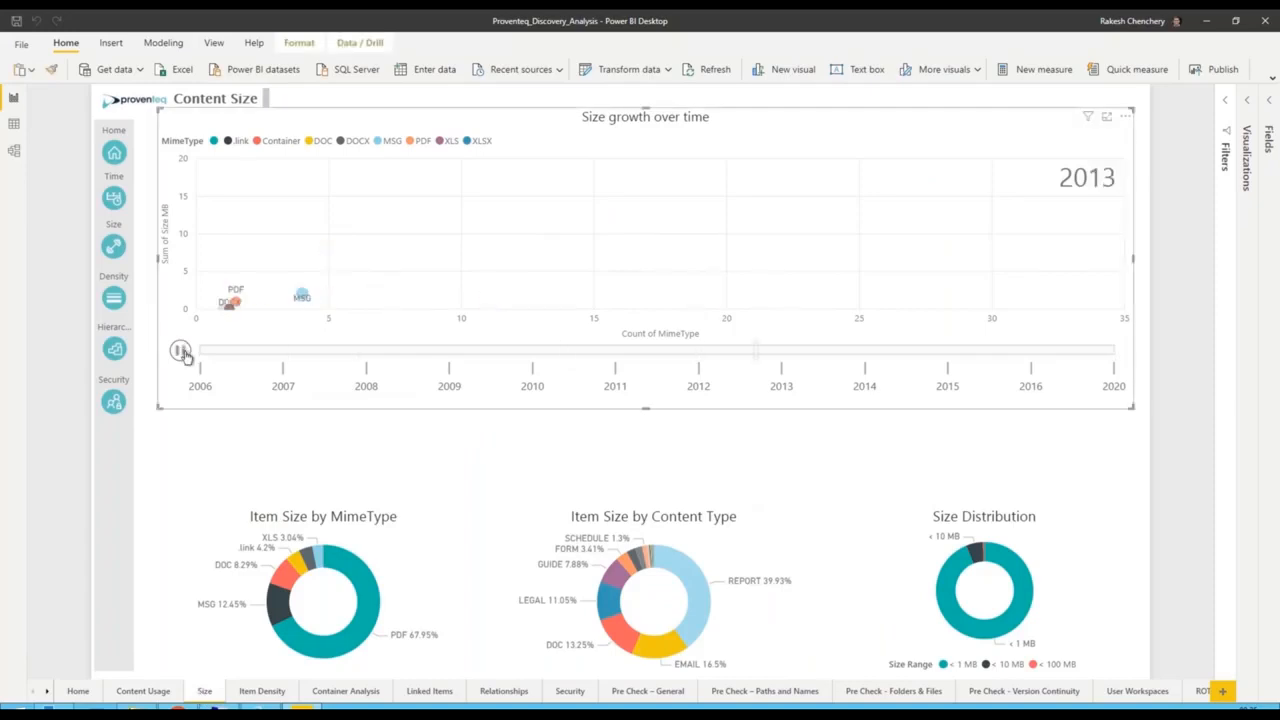
- Filter the Item Density page by parent ID 51 and expand the container hierarchy table by one level
{"action": "left_click", "coordinate": [251, 691]}
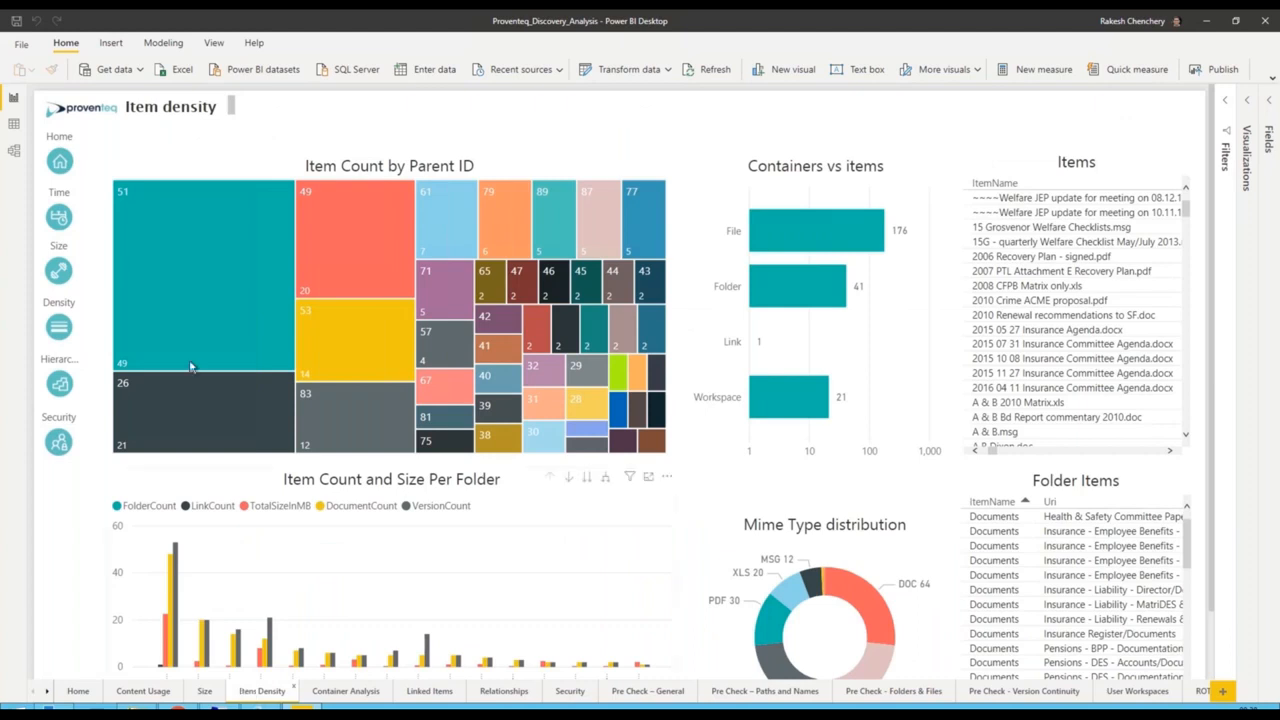
{"action": "left_click", "coordinate": [196, 312]}
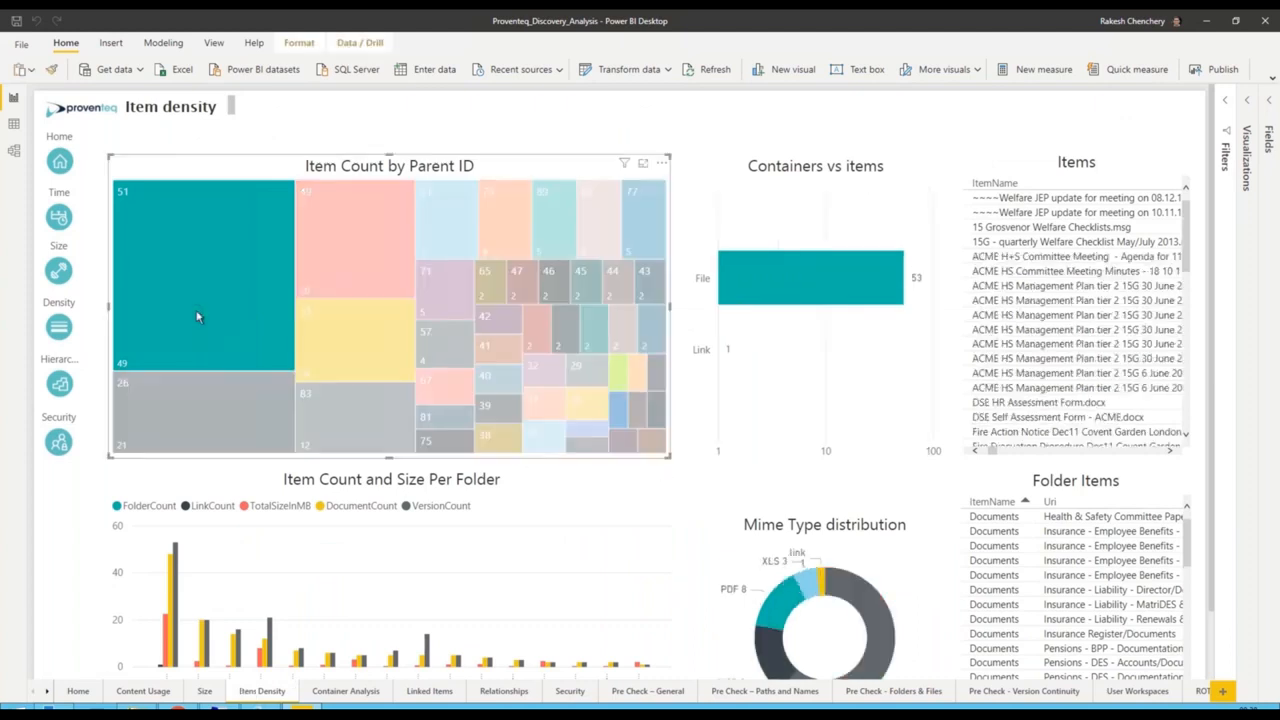
{"action": "scroll", "coordinate": [885, 548], "scroll_direction": "down", "scroll_amount": 1}
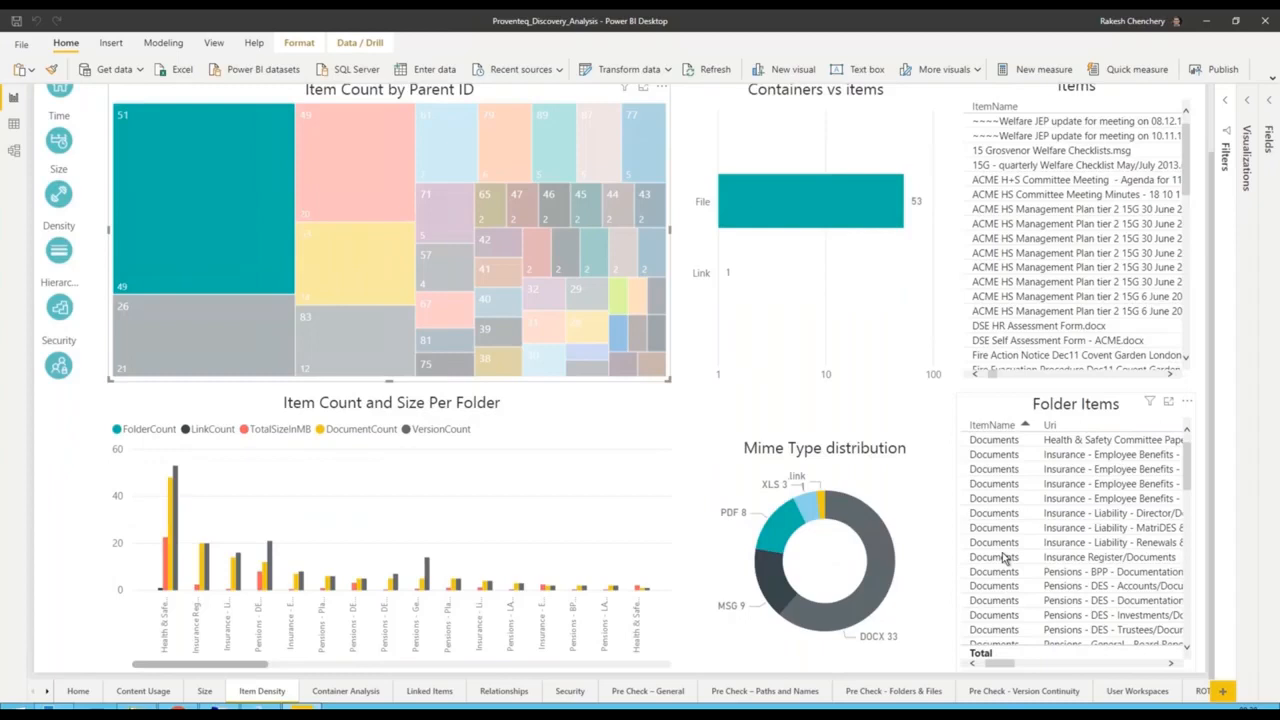
{"action": "left_click", "coordinate": [358, 697]}
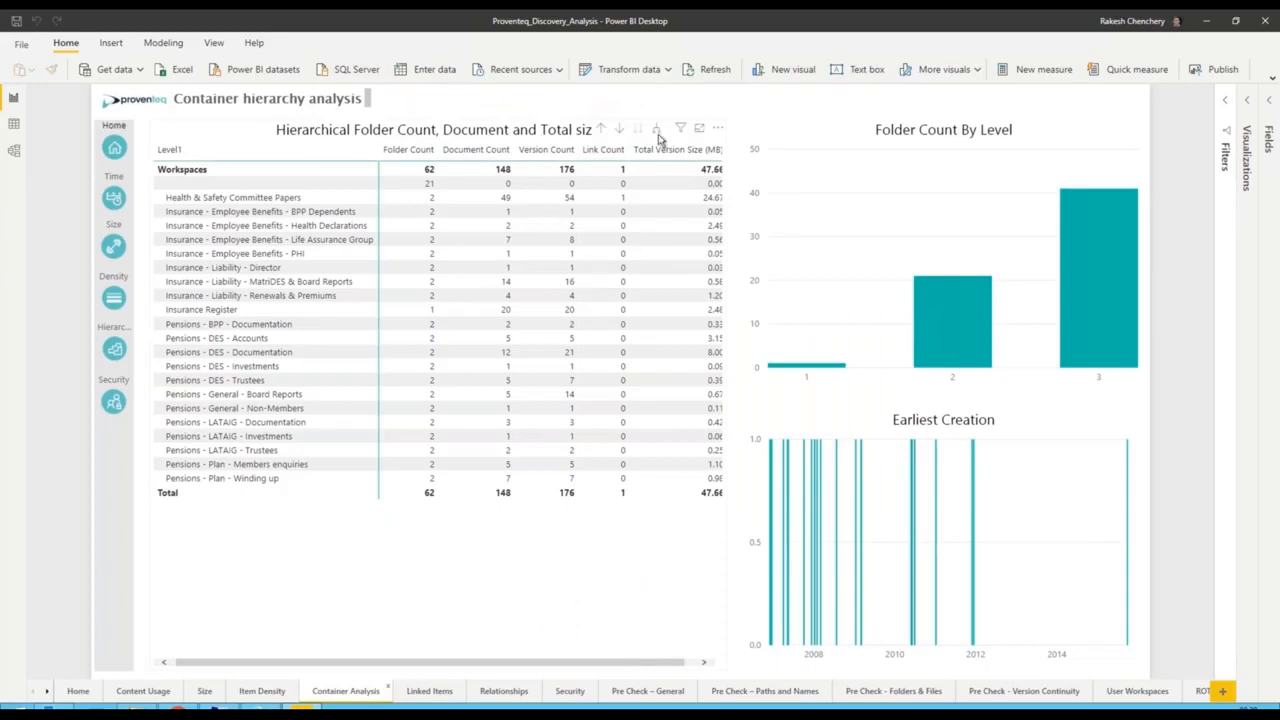
{"action": "left_click", "coordinate": [657, 131]}
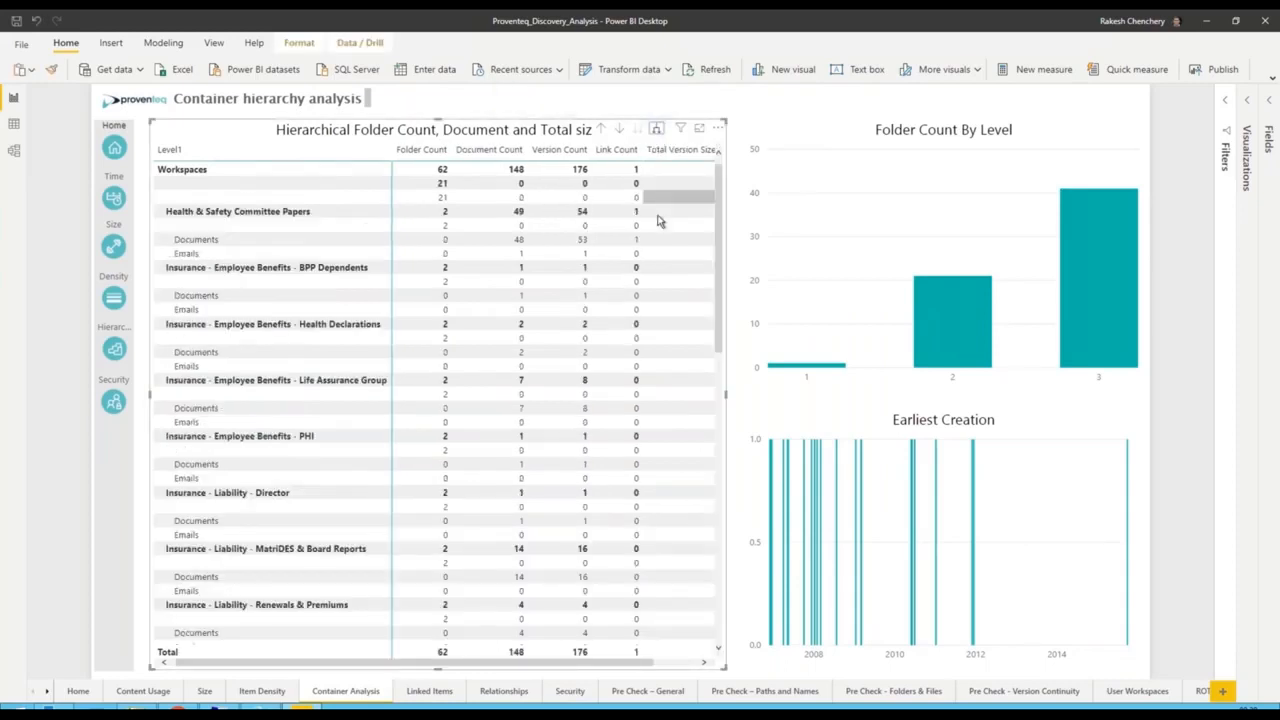
- Inspect the references of the linked item with reference count 2, and view the content relationship and security pages
{"action": "left_click", "coordinate": [432, 693]}
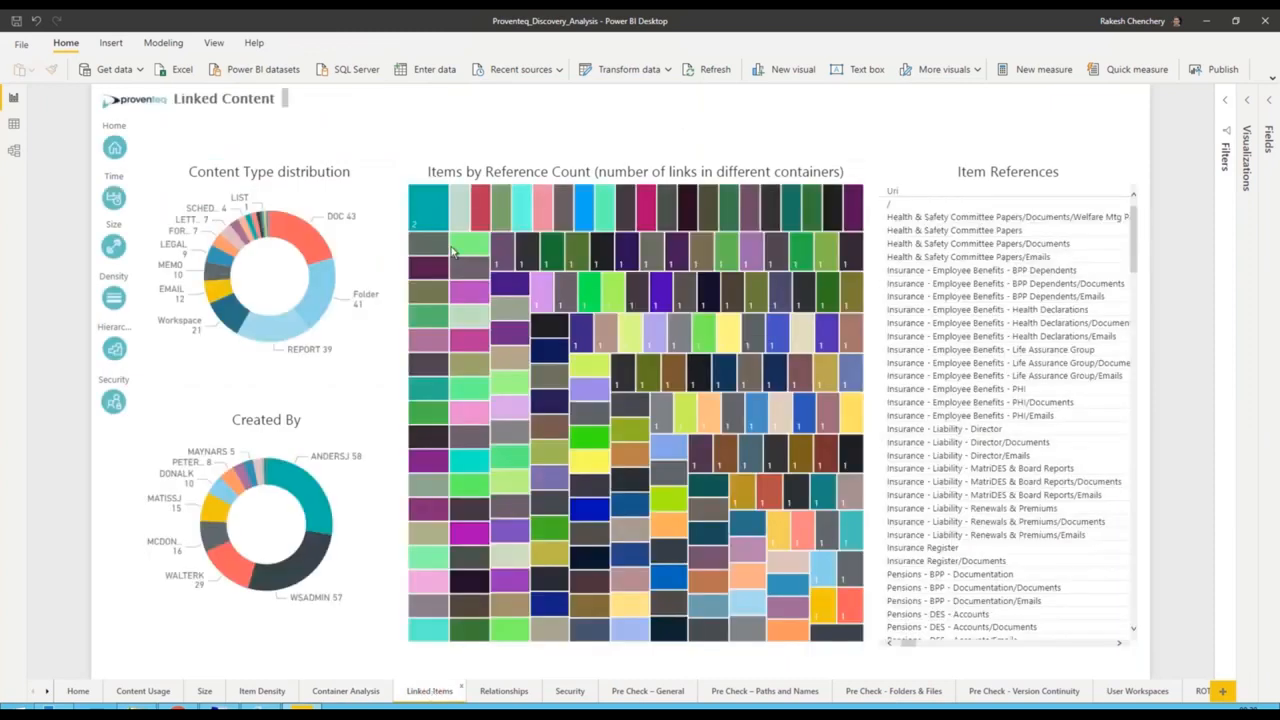
{"action": "left_click", "coordinate": [429, 198]}
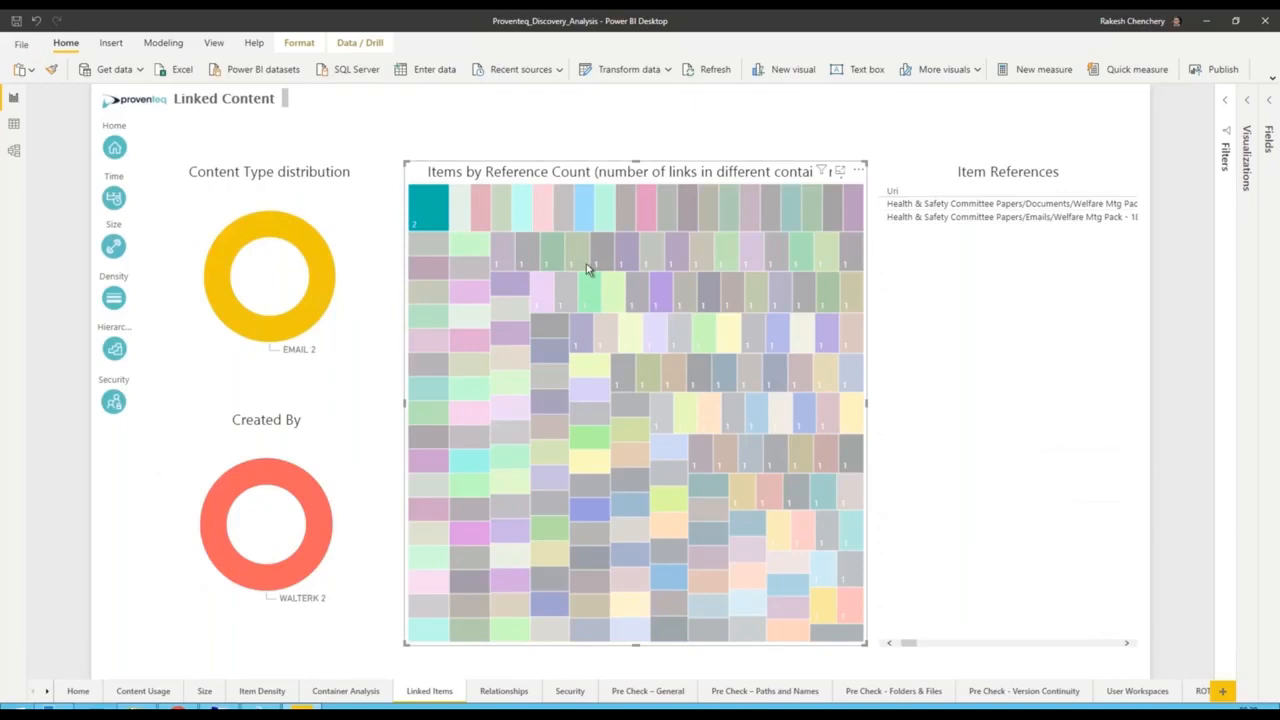
{"action": "left_click", "coordinate": [519, 693]}
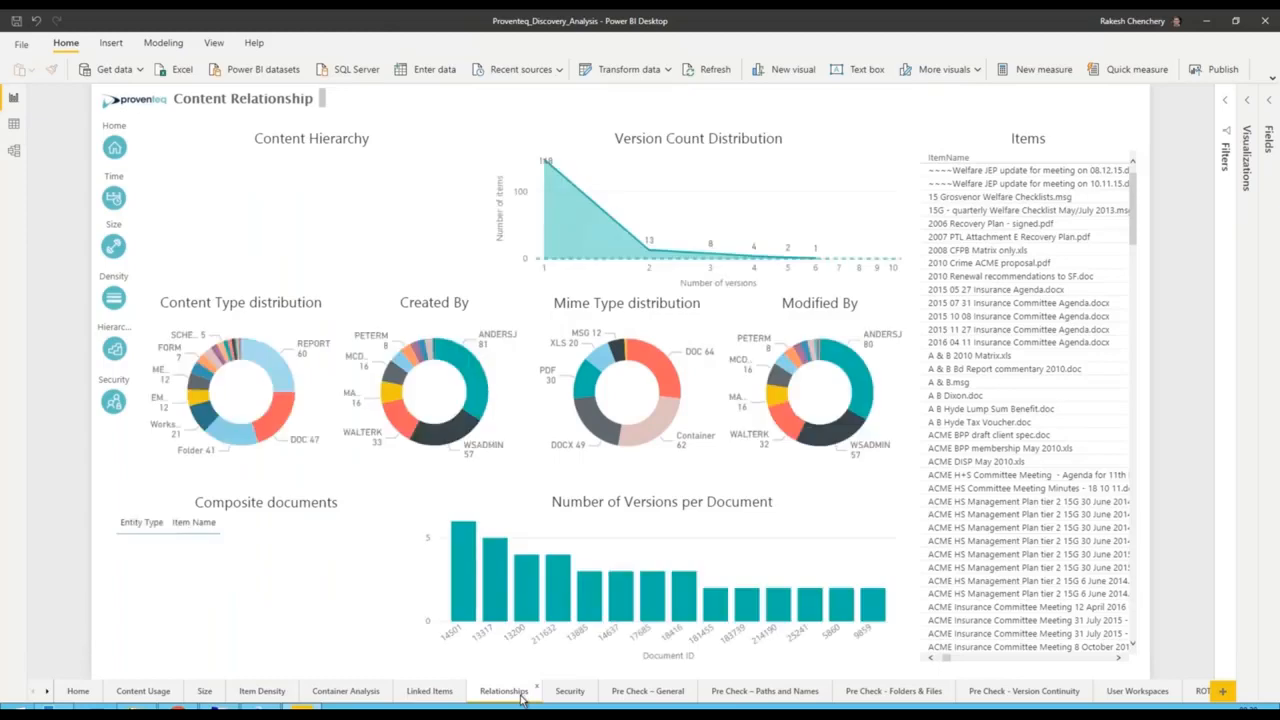
{"action": "left_click", "coordinate": [583, 695]}
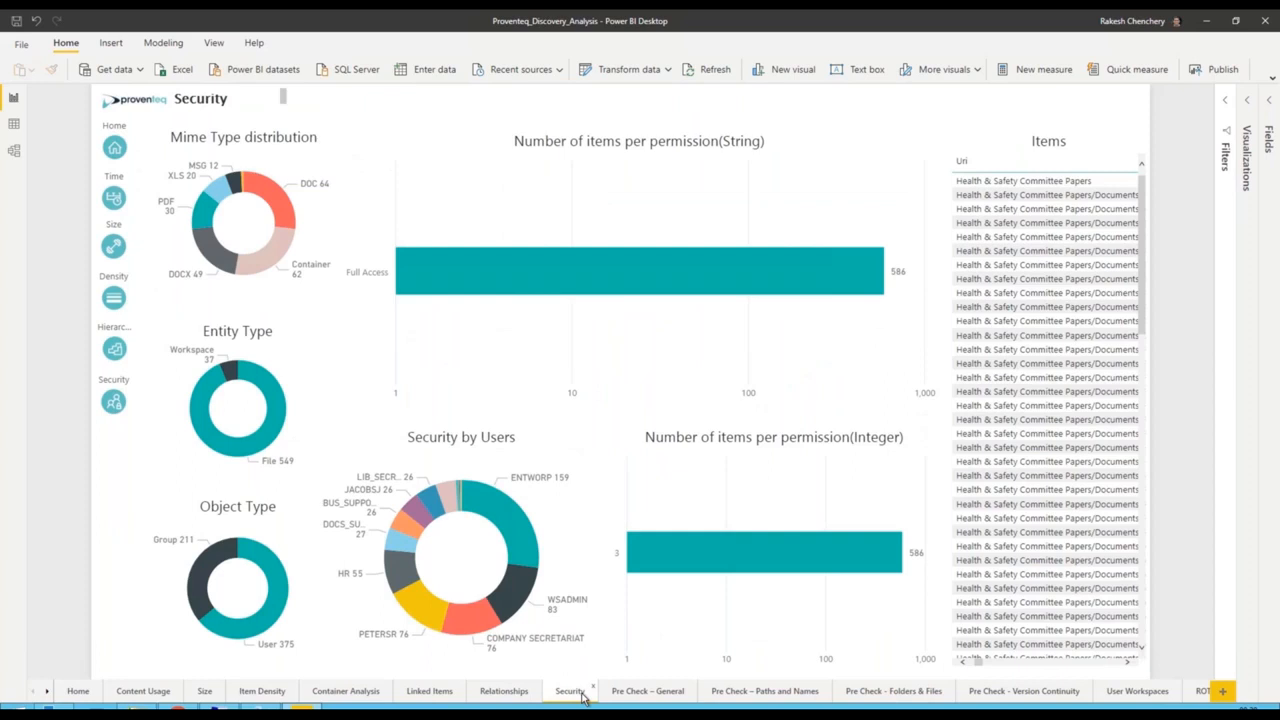
- On the ROT Analysis page, filter by Is Duplicate True, clear that filter, and filter by Is Trivial True
{"action": "left_click", "coordinate": [1198, 692]}
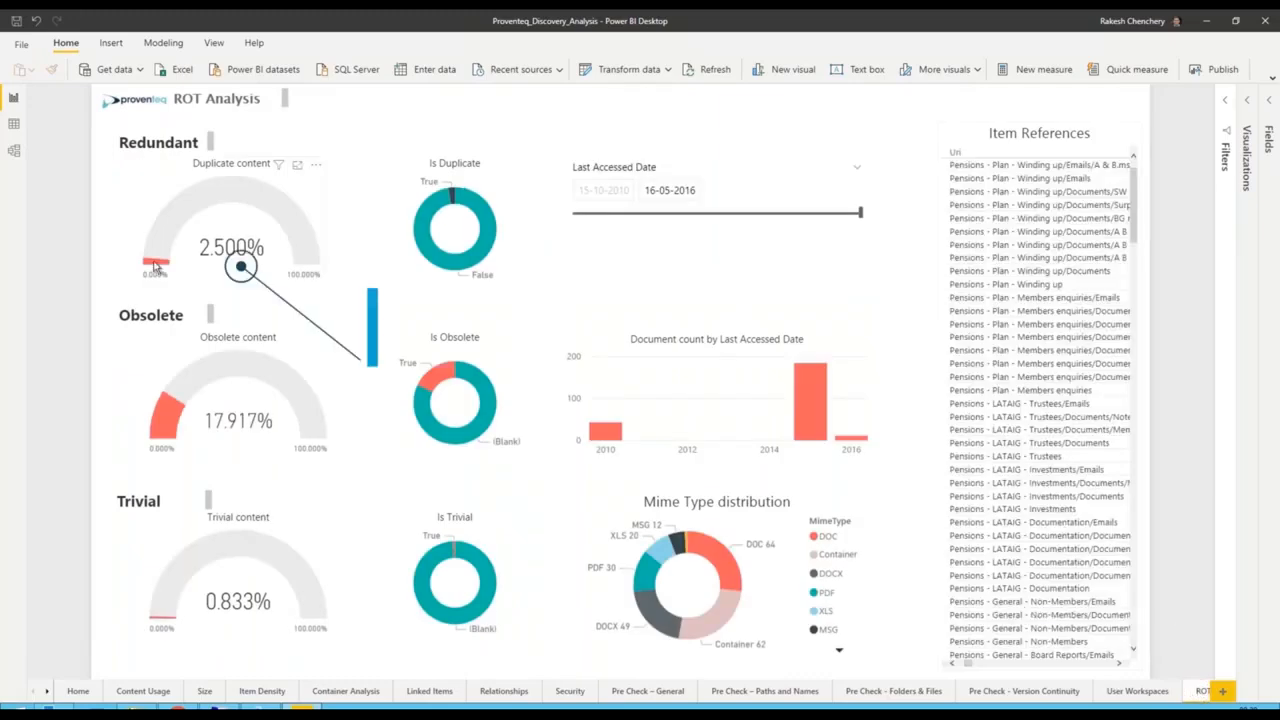
{"action": "left_click", "coordinate": [452, 197]}
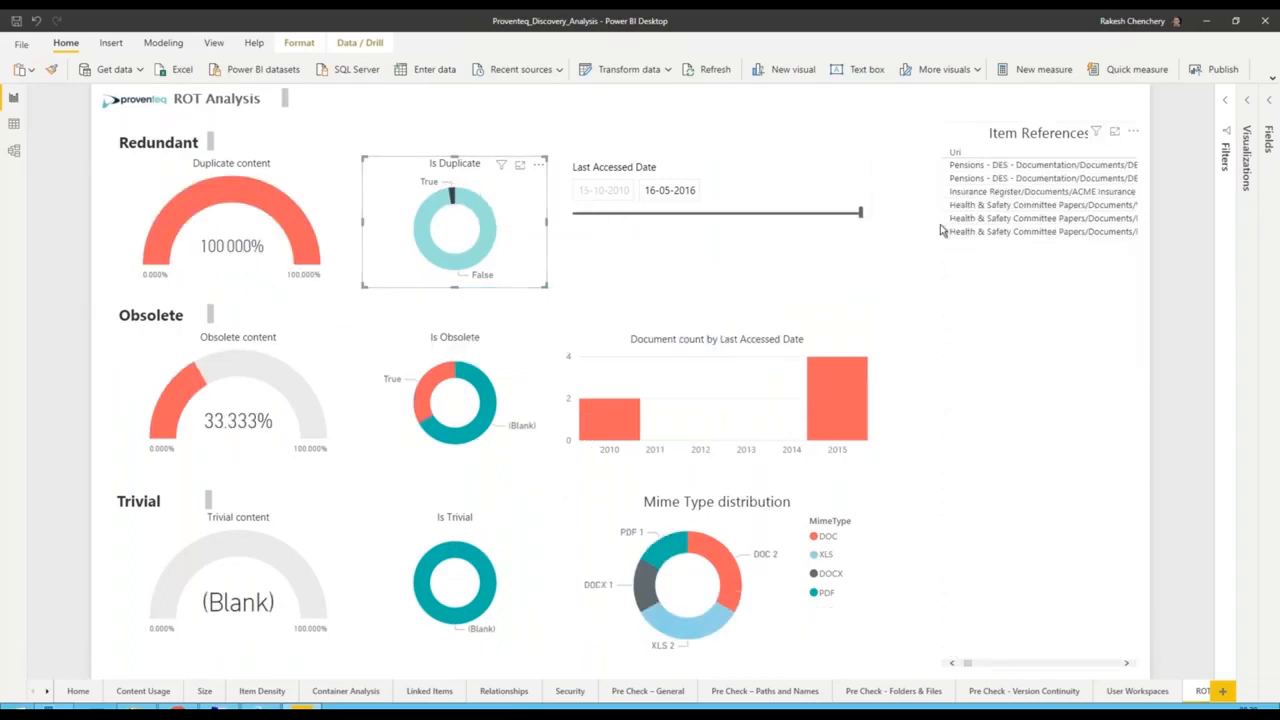
{"action": "left_click", "coordinate": [500, 314]}
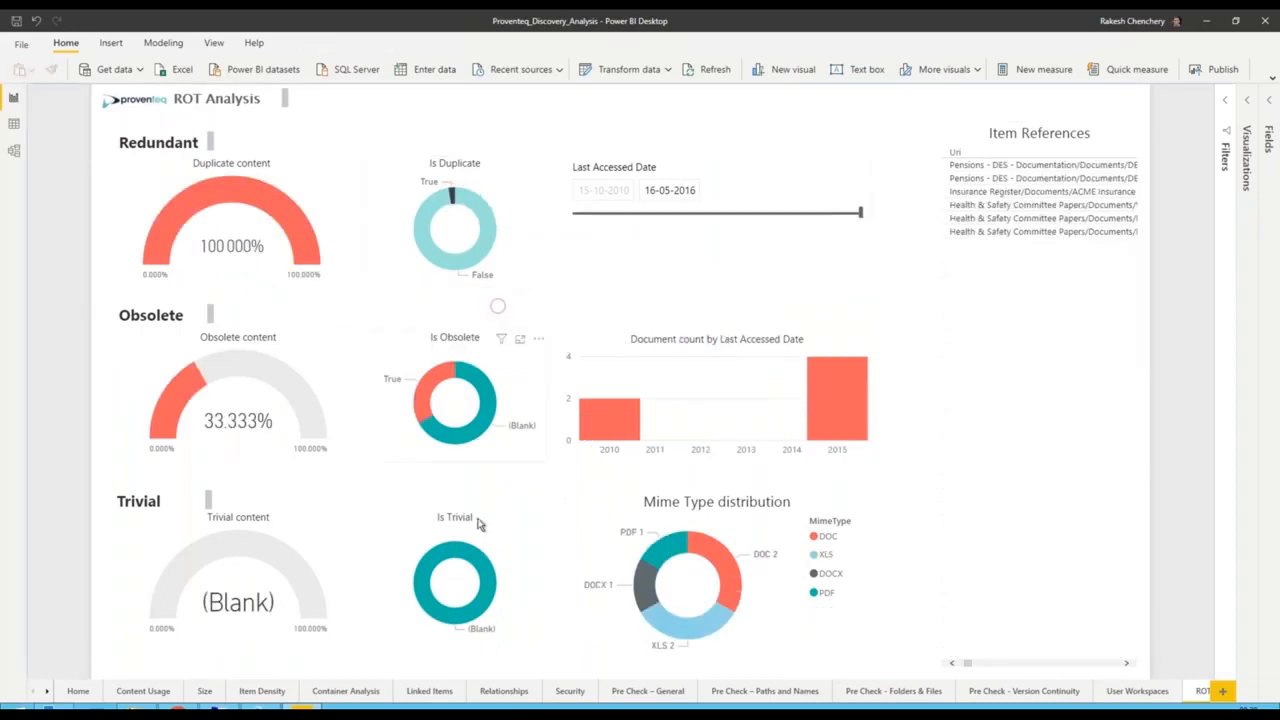
{"action": "mouse_move", "coordinate": [428, 390]}
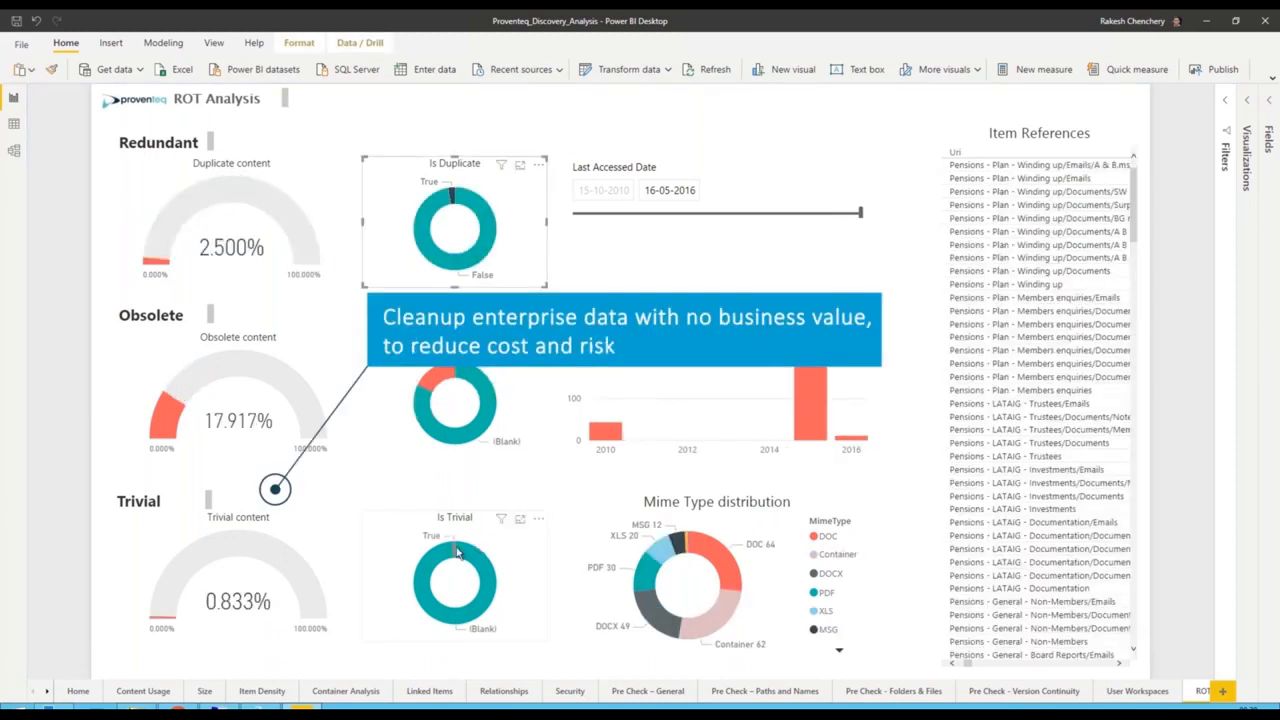
{"action": "left_click", "coordinate": [455, 552]}
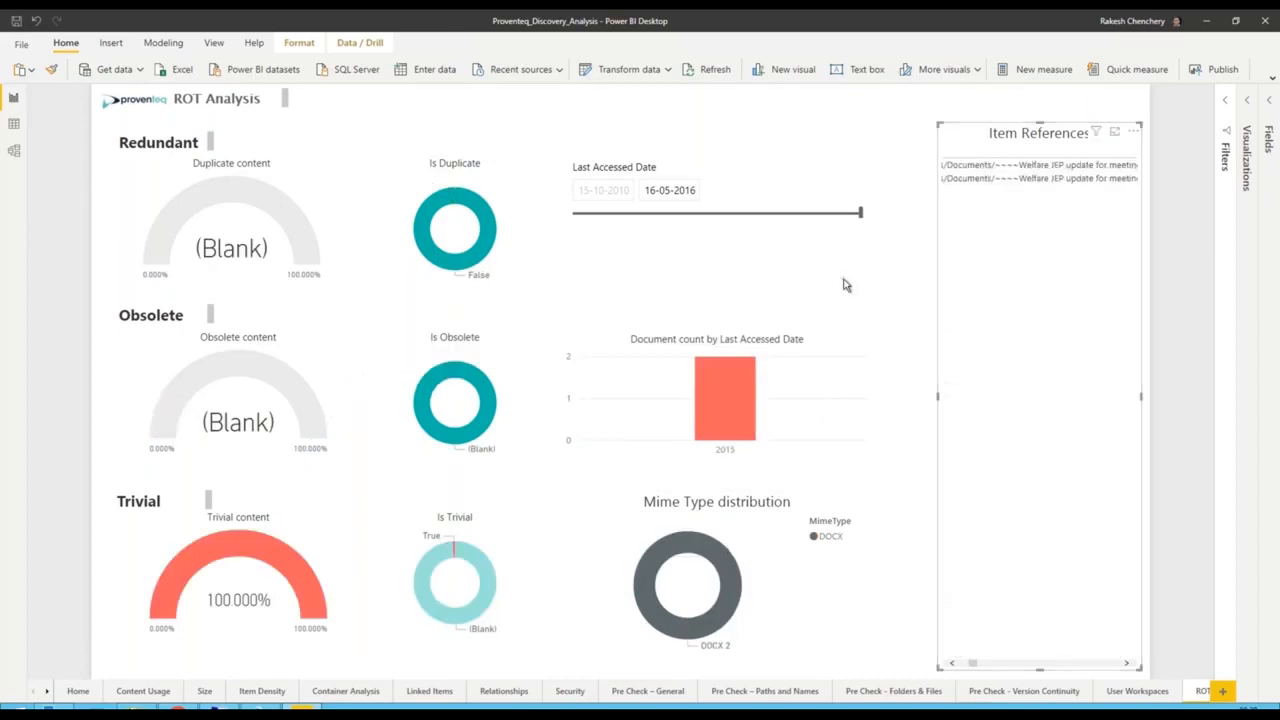
- On the Redundant page, filter by true binary (file) duplicates and narrow the items to the first binary hash
{"action": "left_click", "coordinate": [1196, 697]}
{"action": "left_click", "coordinate": [1186, 694]}
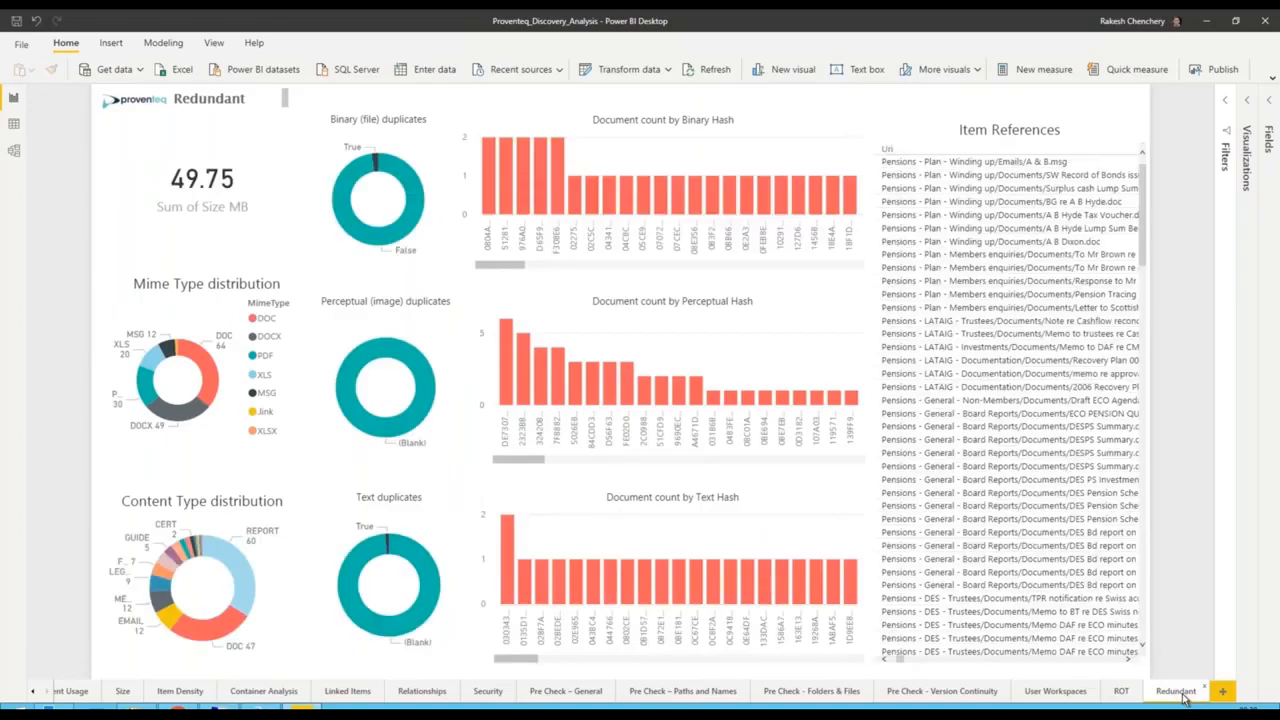
{"action": "left_click", "coordinate": [375, 158]}
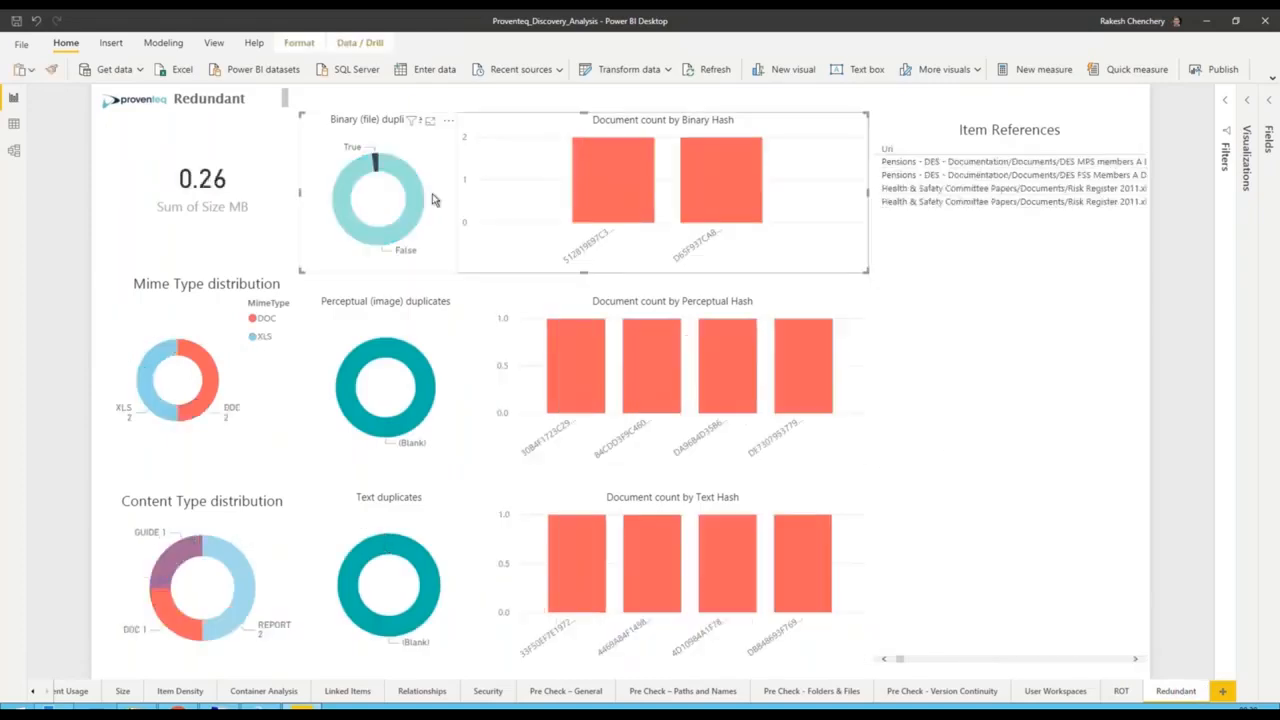
{"action": "left_click", "coordinate": [621, 194]}
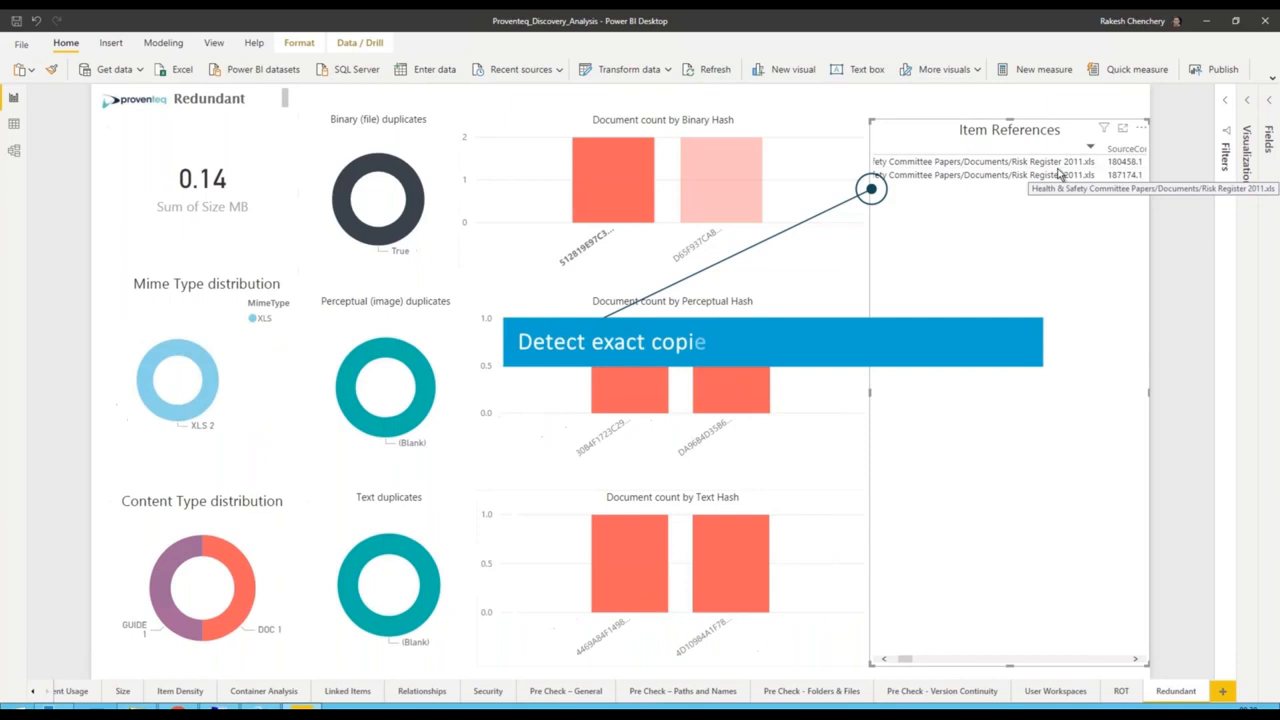
- Replace the binary duplicate filter with true text duplicates and examine the matching item references
{"action": "left_click", "coordinate": [399, 526]}
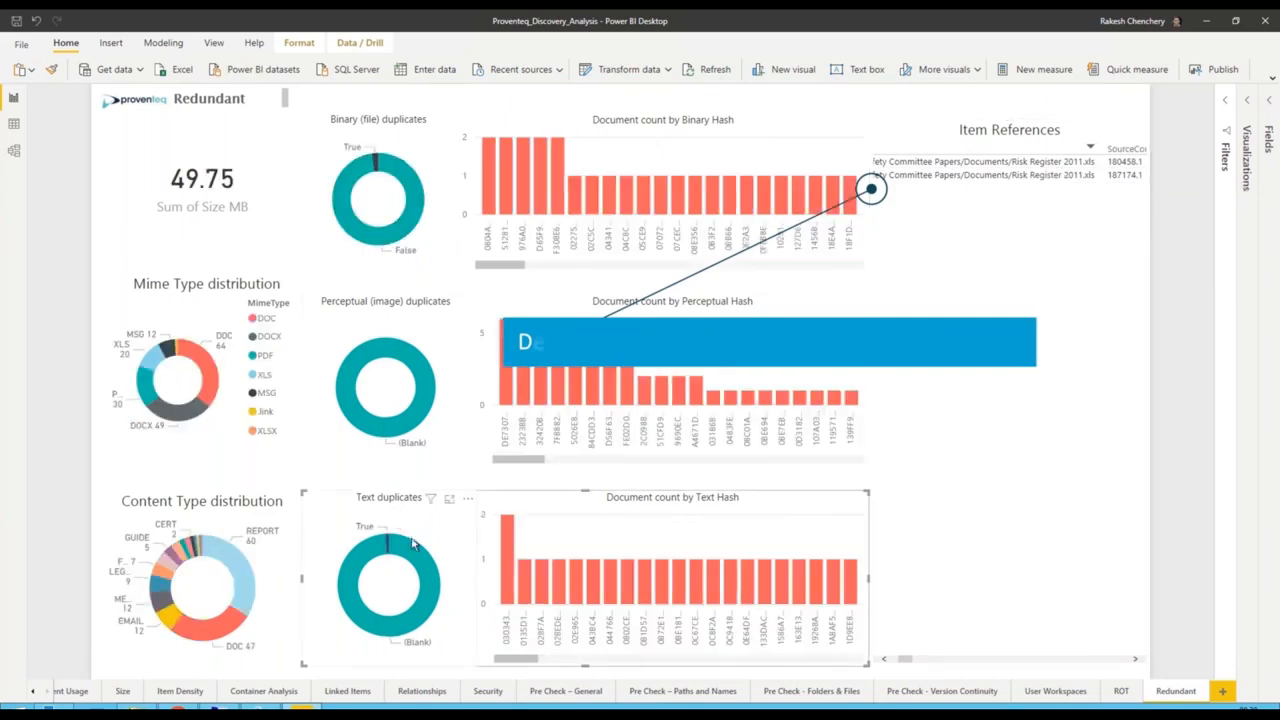
{"action": "left_click", "coordinate": [387, 537]}
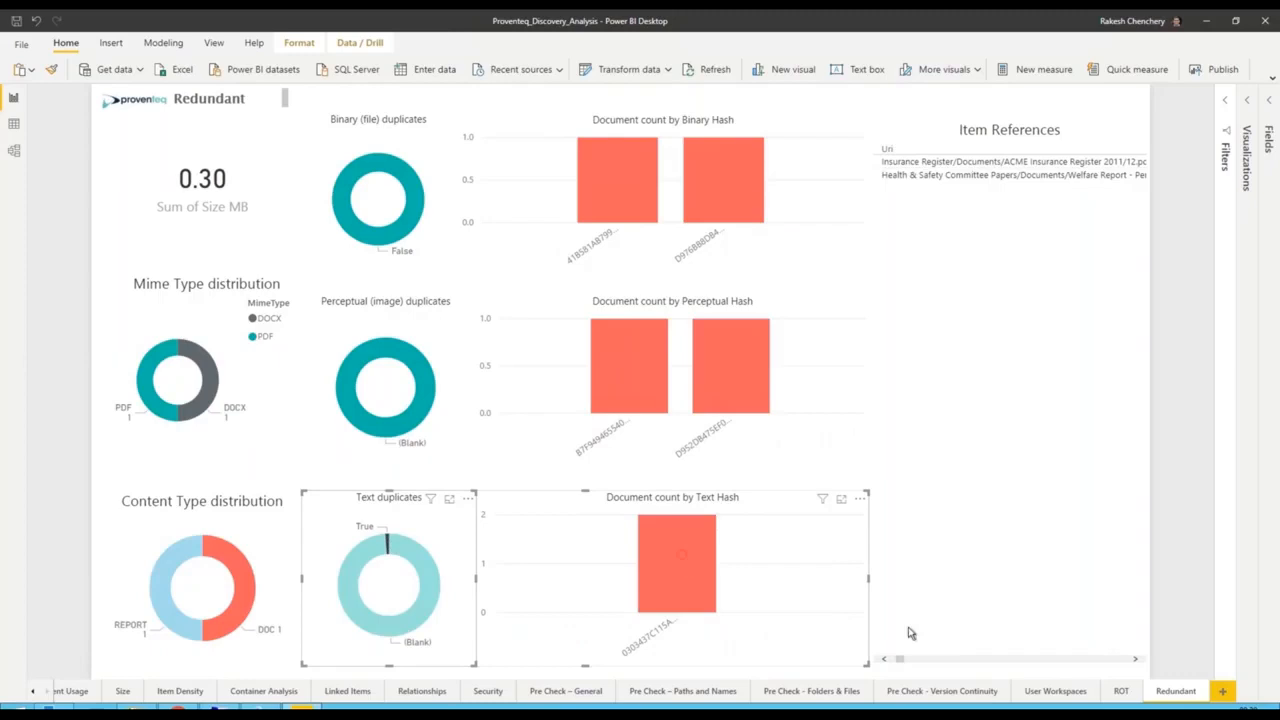
{"action": "left_click_drag", "start_coordinate": [900, 659], "coordinate": [905, 659]}
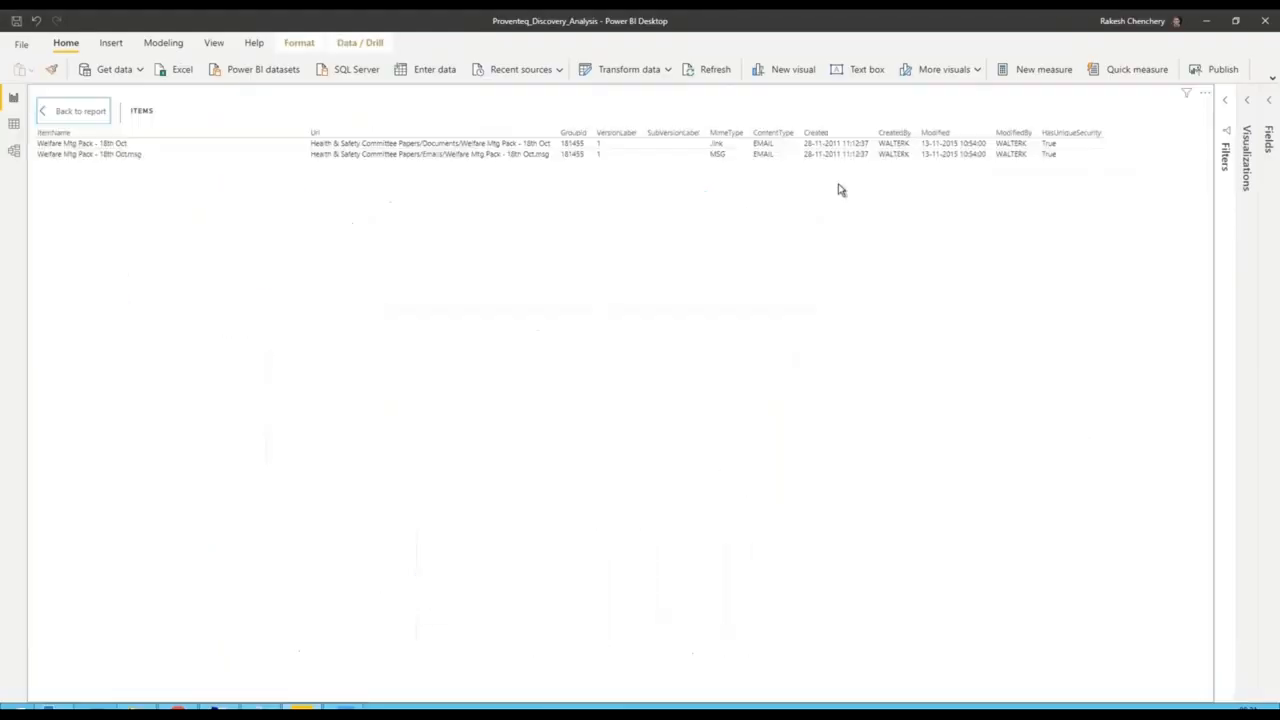
- Inspect the pre-check items referenced by multiple folders, and the Paths and Names items sharing a name within a folder, in the enlarged Items table
{"action": "left_click_drag", "start_coordinate": [550, 138], "coordinate": [580, 138]}
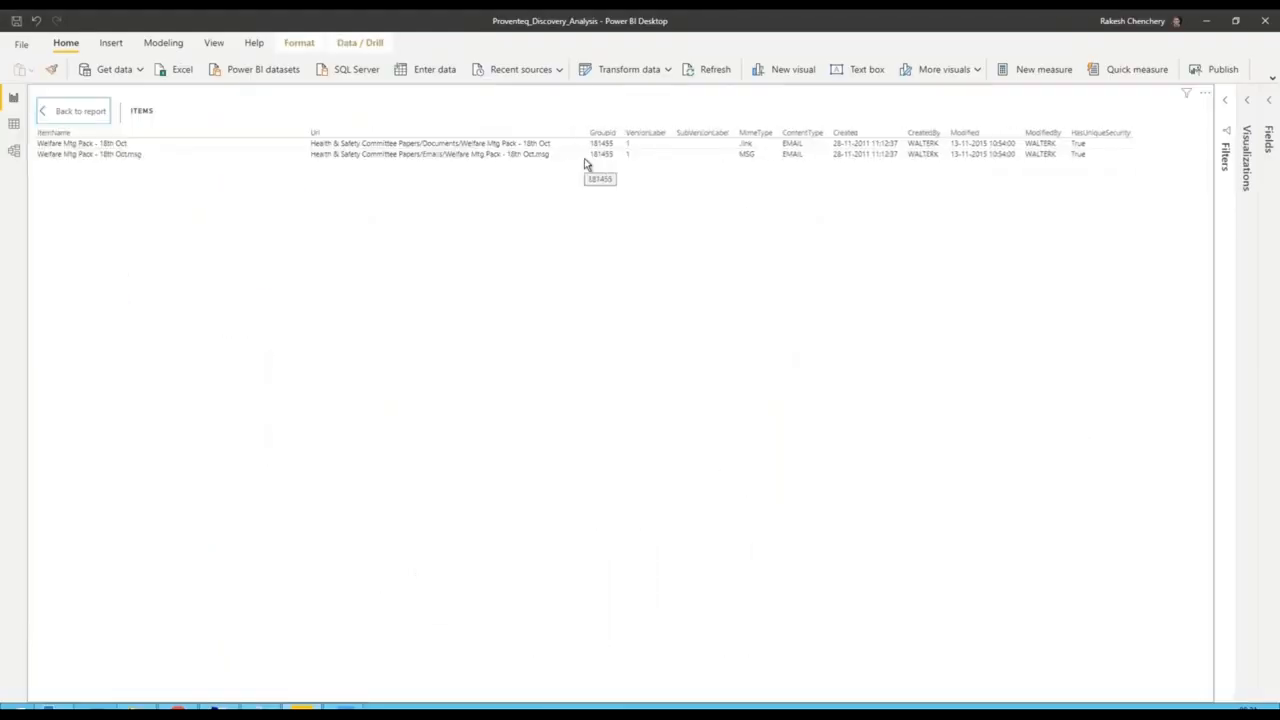
{"action": "left_click", "coordinate": [79, 111]}
{"action": "left_click", "coordinate": [682, 684]}
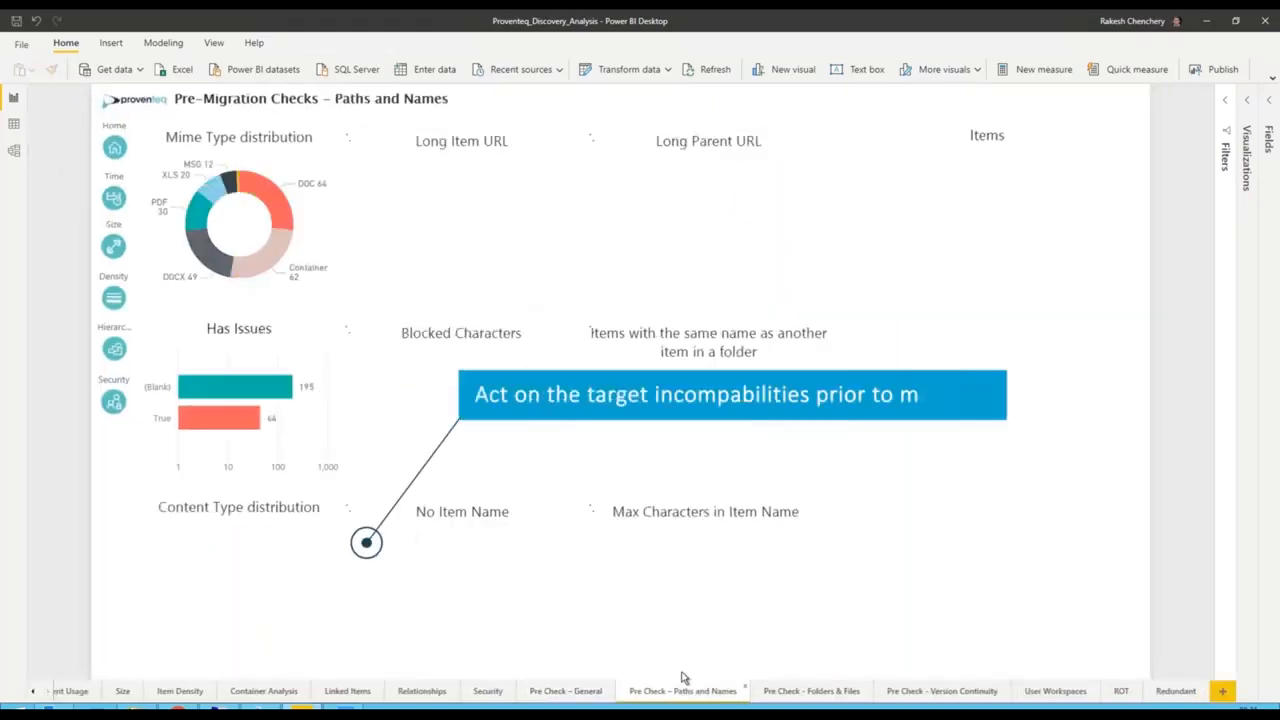
{"action": "left_click", "coordinate": [671, 433]}
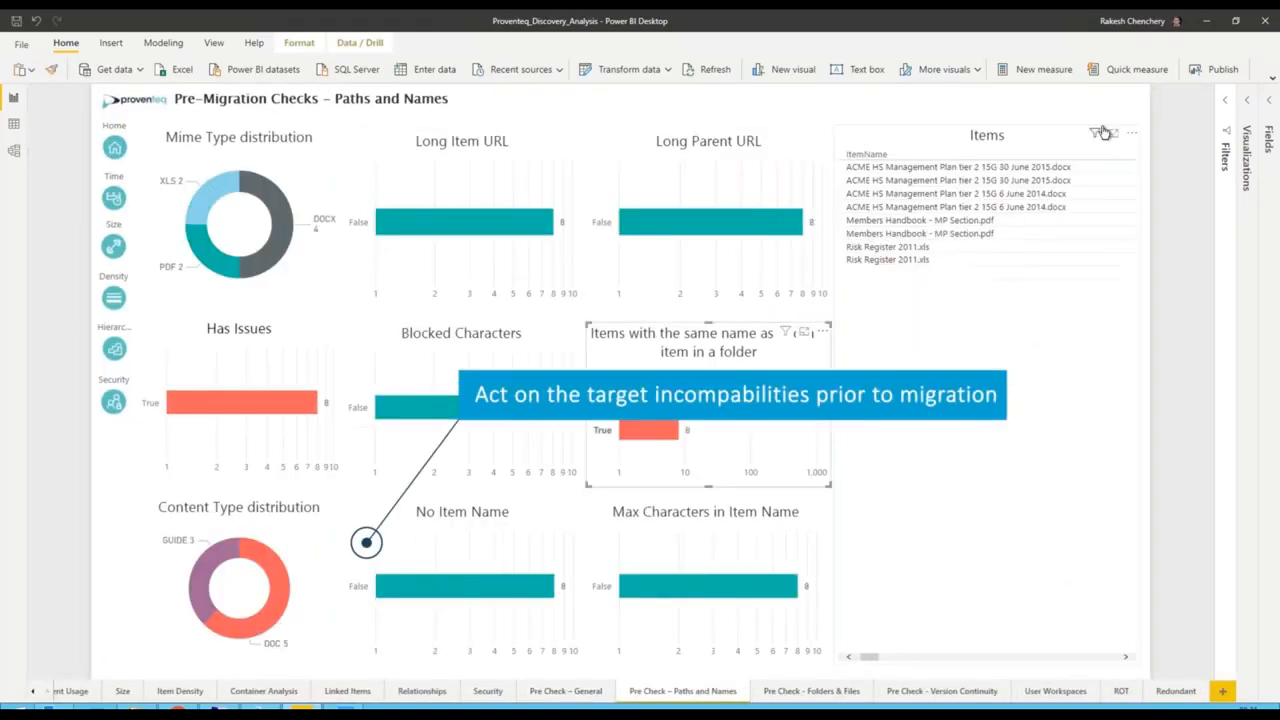
{"action": "left_click", "coordinate": [1106, 131]}
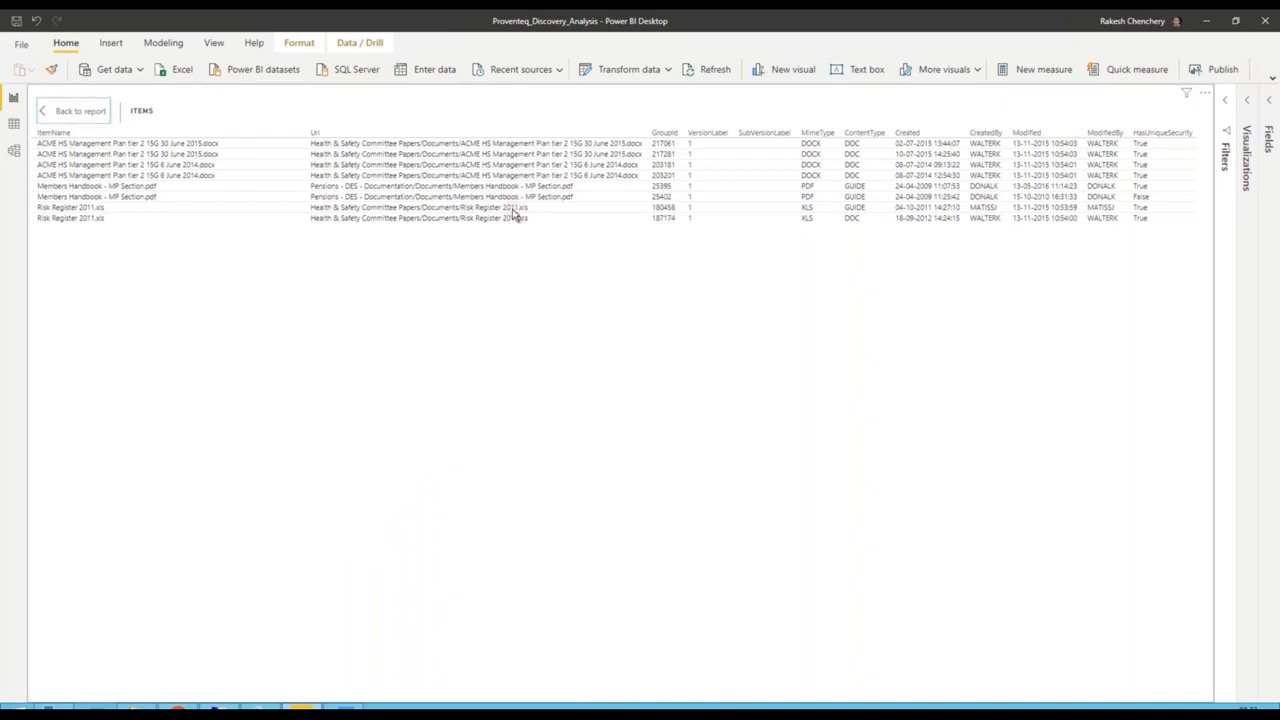
- Filter the Folders & Files pre-check by Empty Folders True and examine the URIs of the listed items
{"action": "left_click", "coordinate": [798, 698]}
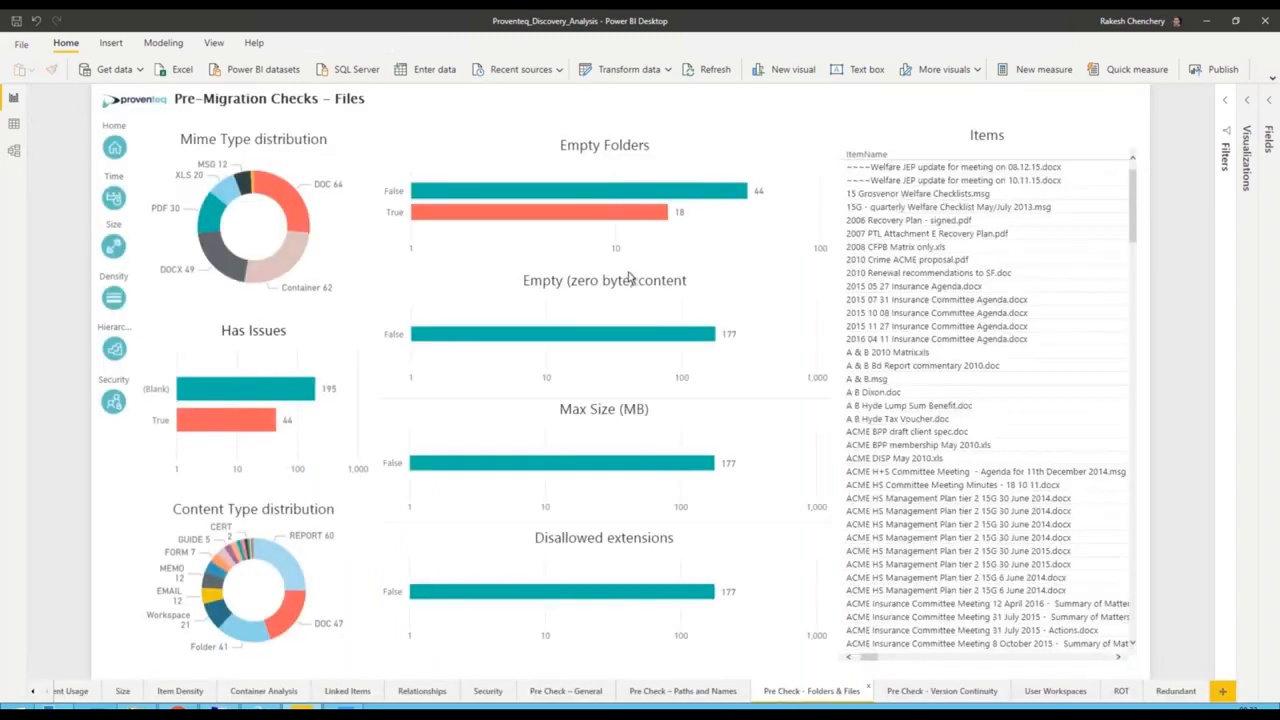
{"action": "left_click", "coordinate": [632, 213]}
{"action": "left_click_drag", "start_coordinate": [873, 657], "coordinate": [895, 659]}
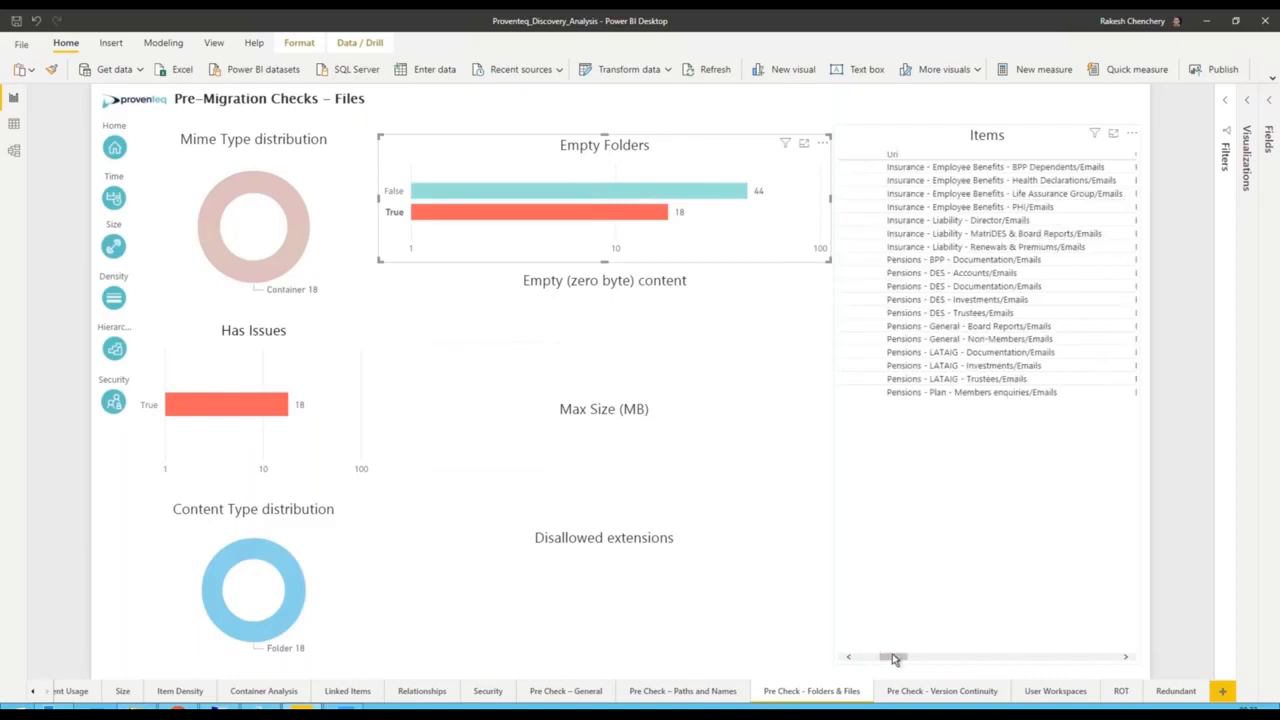
- Filter the Version Continuity pre-check by name mismatch across versions and enlarge its Items table
{"action": "left_click", "coordinate": [918, 692]}
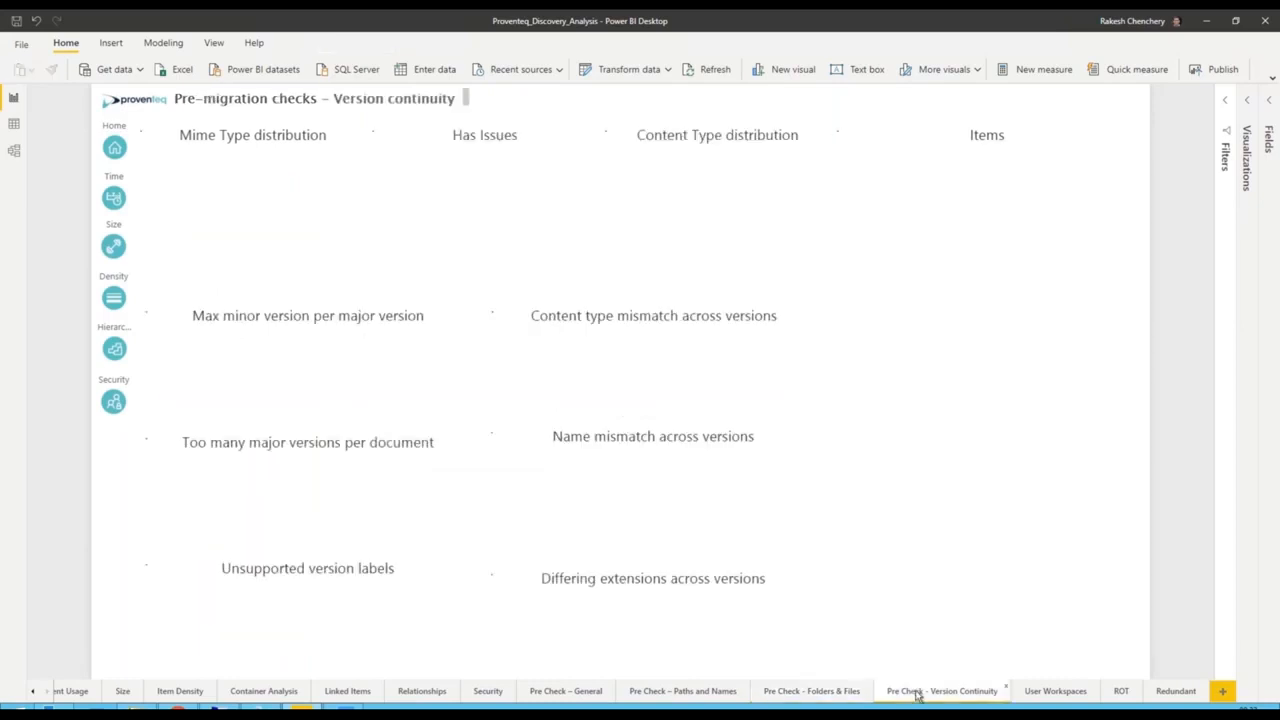
{"action": "left_click", "coordinate": [534, 499]}
{"action": "left_click", "coordinate": [1110, 134]}
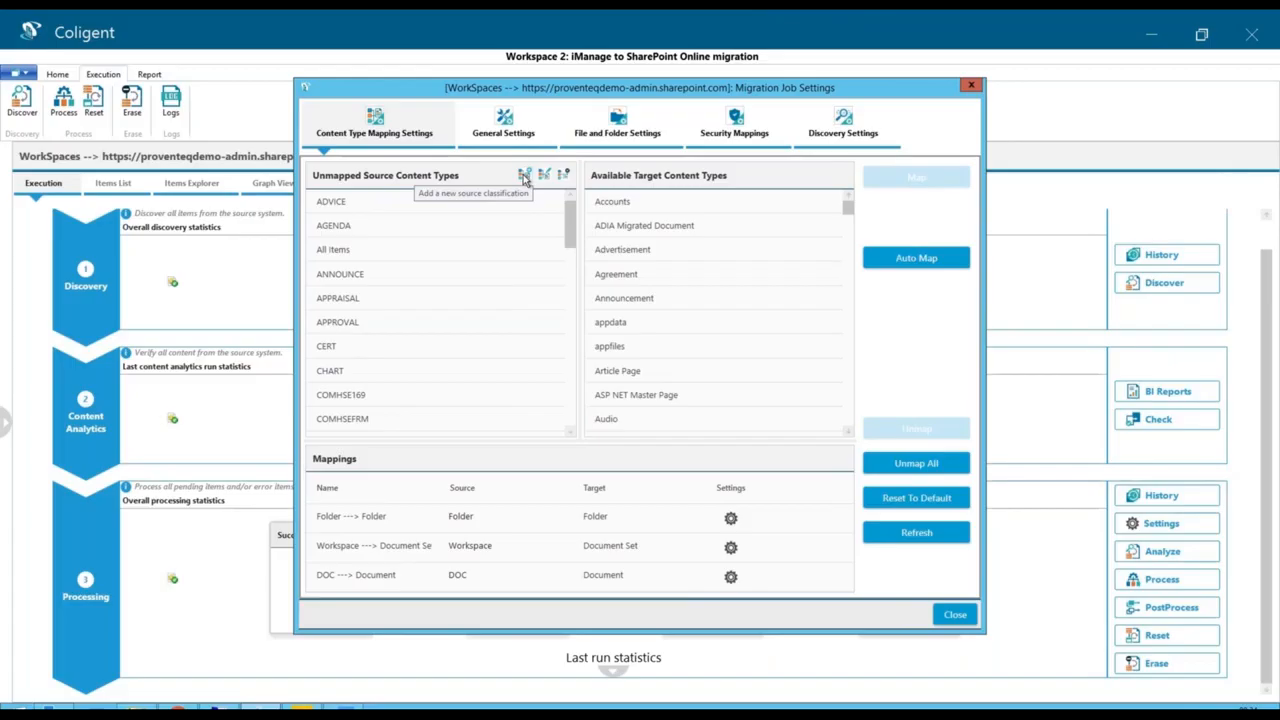
- In Coligent, add an All Documents source classification based on DOC with a PowerShell condition for non-MSG files, and map it to DMS Document
{"action": "left_click", "coordinate": [523, 175]}
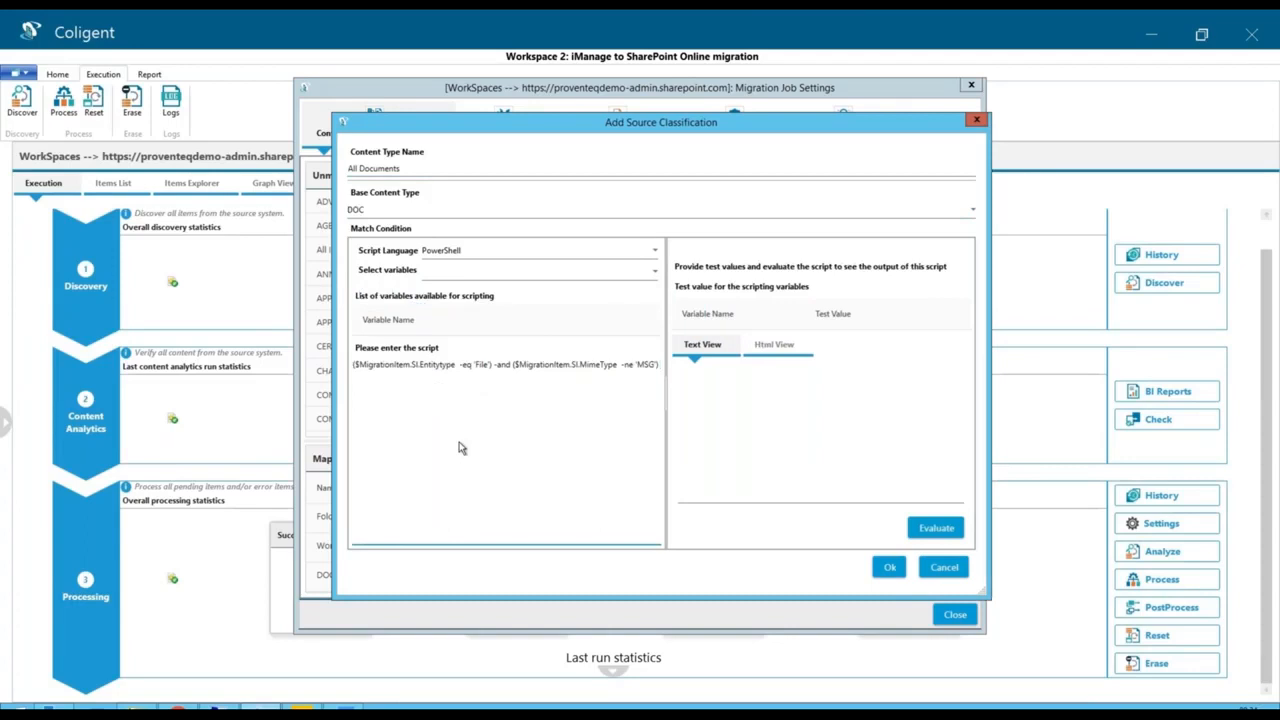
{"action": "left_click", "coordinate": [888, 568]}
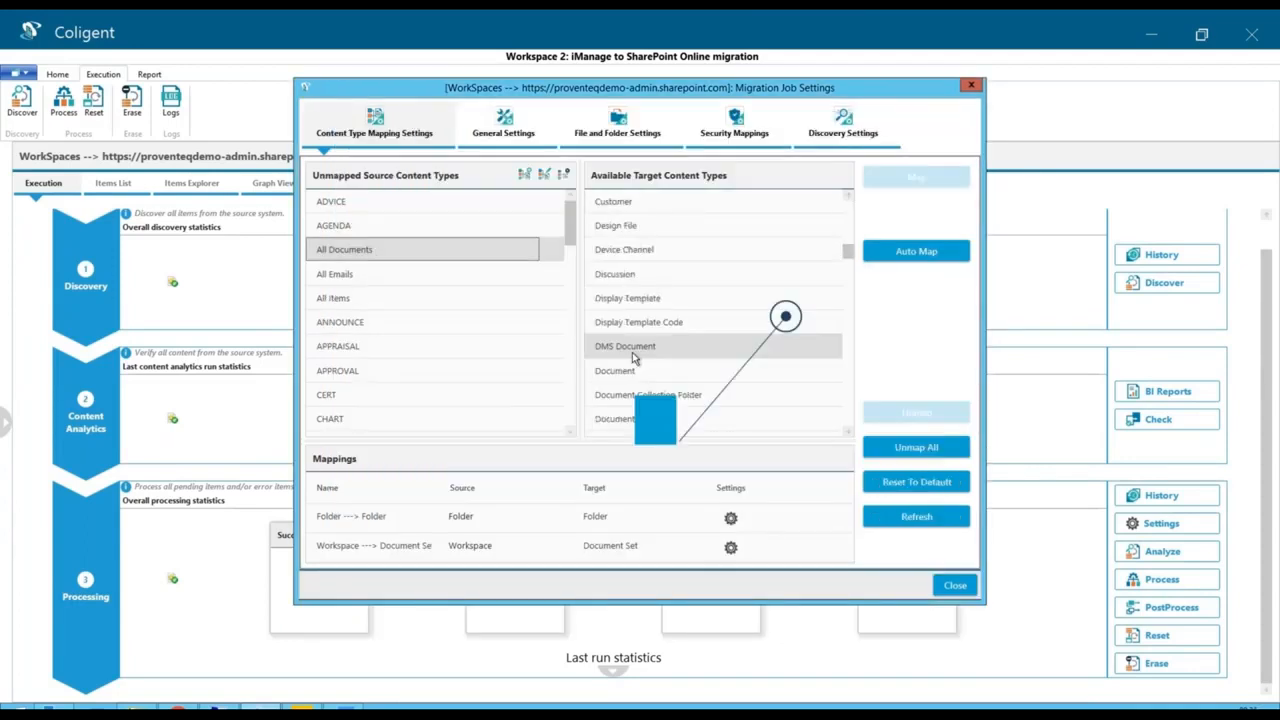
{"action": "left_click", "coordinate": [633, 352]}
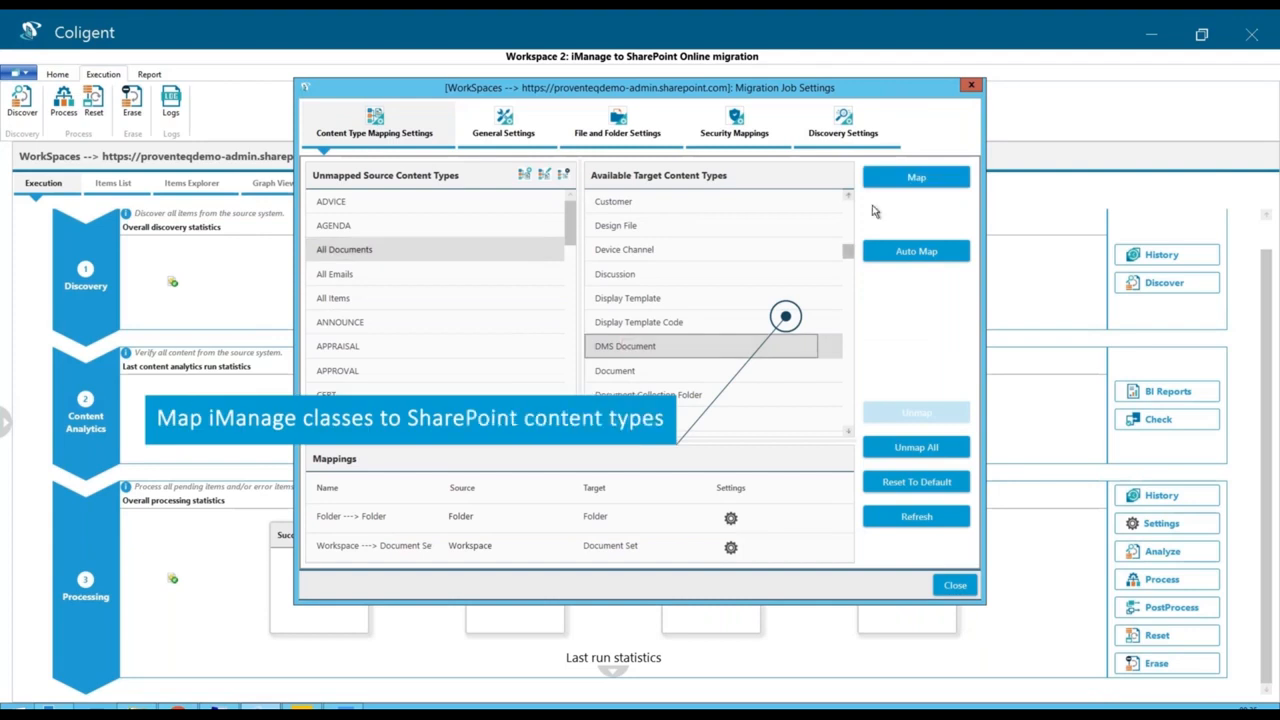
{"action": "left_click", "coordinate": [918, 178]}
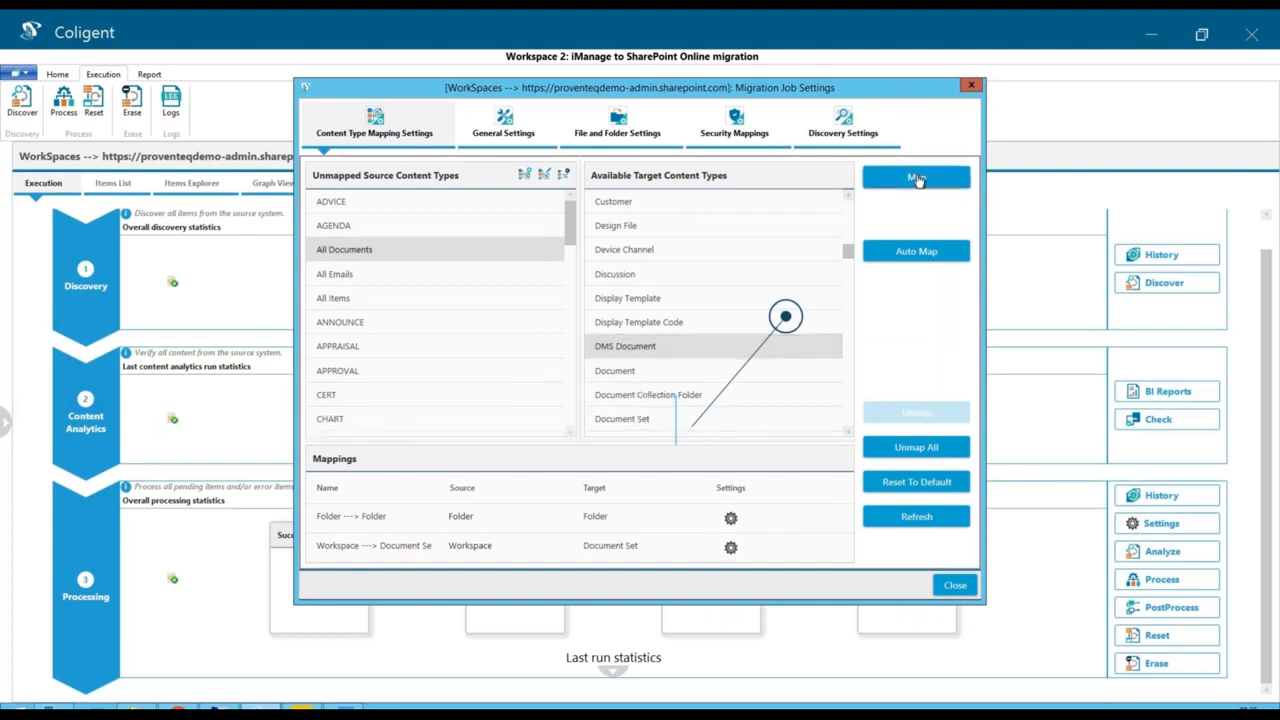
- Map the Title target metadata of DMS Document to the source metadata DOCNAME and save the mapping
{"action": "left_click", "coordinate": [802, 453]}
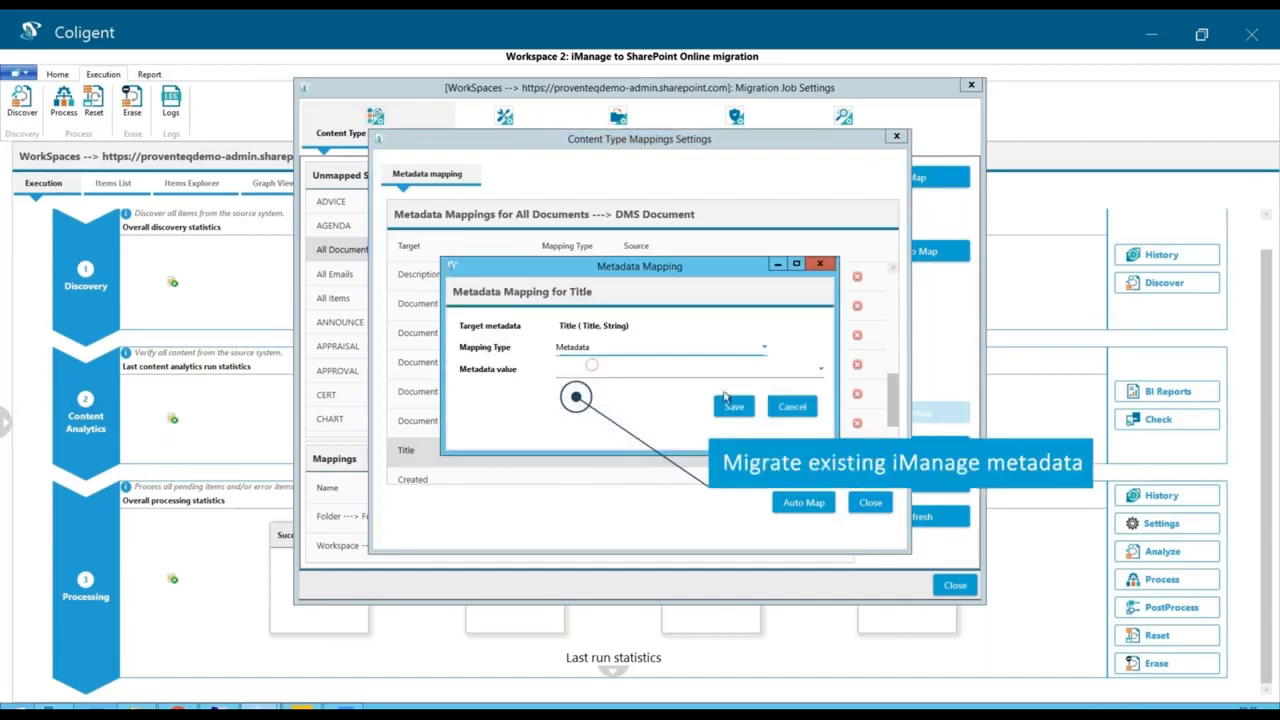
{"action": "left_click", "coordinate": [660, 369]}
{"action": "left_click", "coordinate": [590, 593]}
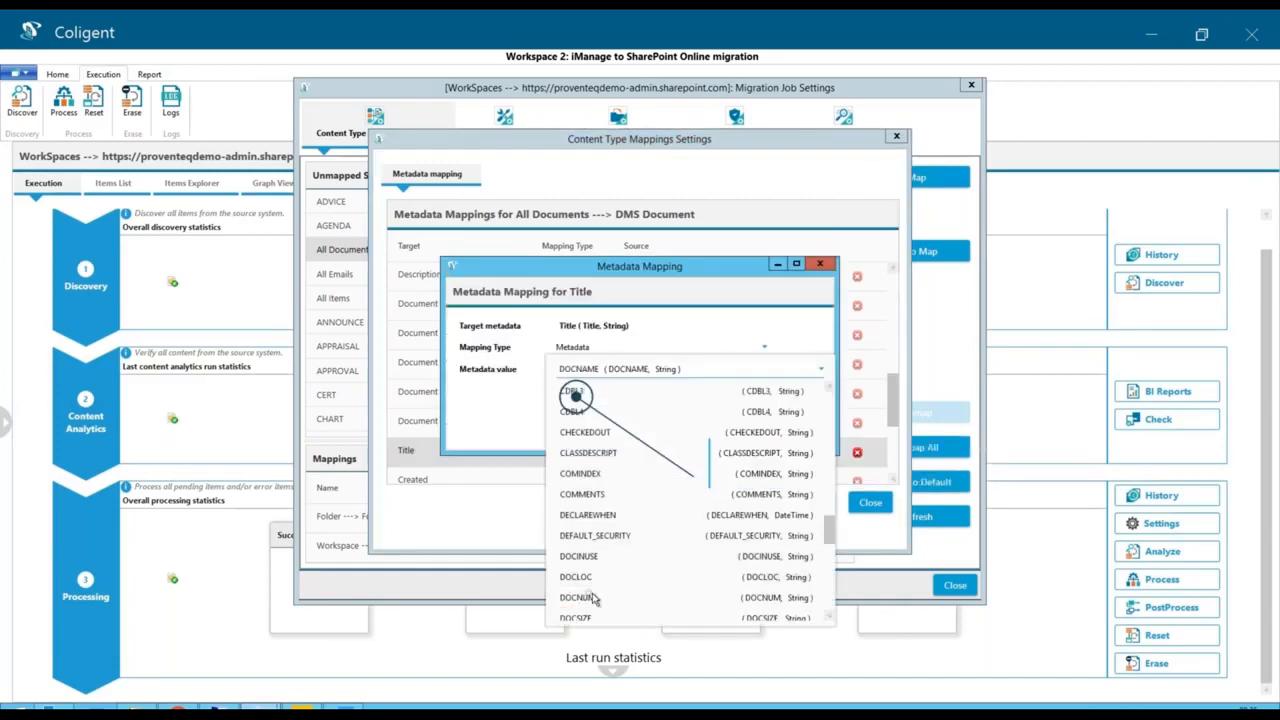
{"action": "left_click", "coordinate": [736, 408]}
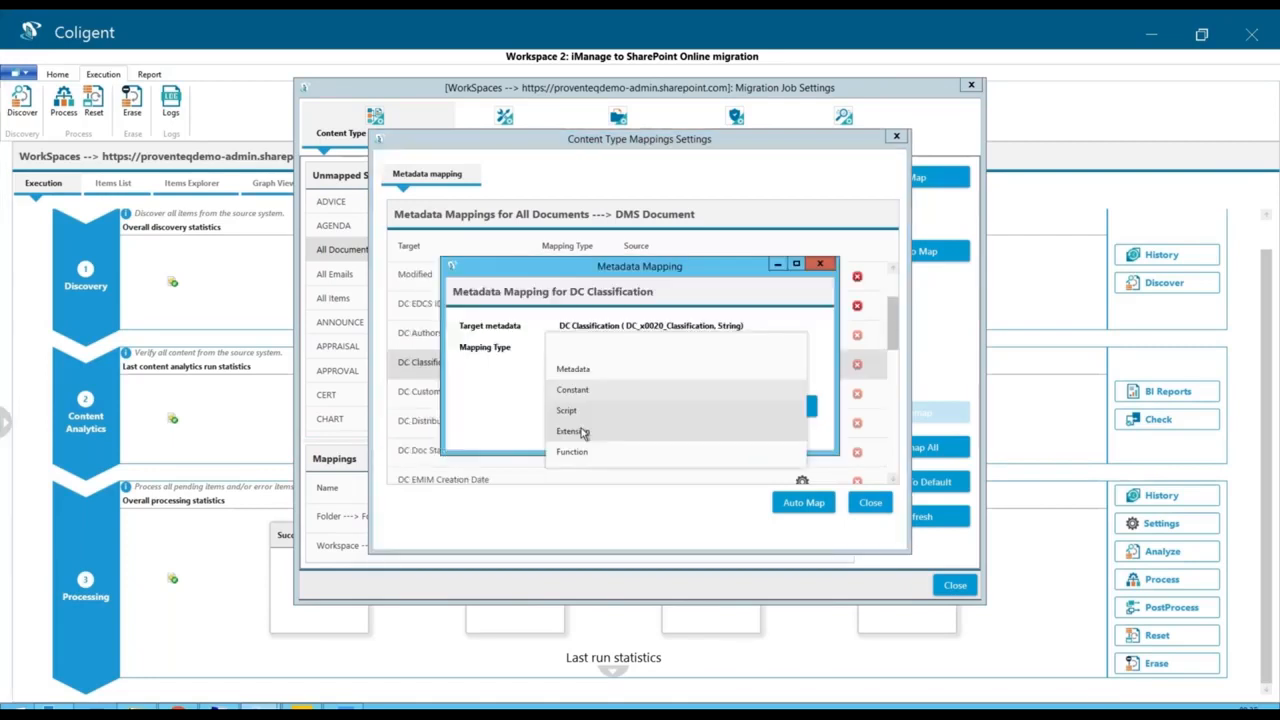
- For DC Classification, define a PowerShell function Get-DocCategory in group Misc, described as "Get document category", with a String parameter Category
{"action": "left_click", "coordinate": [731, 434]}
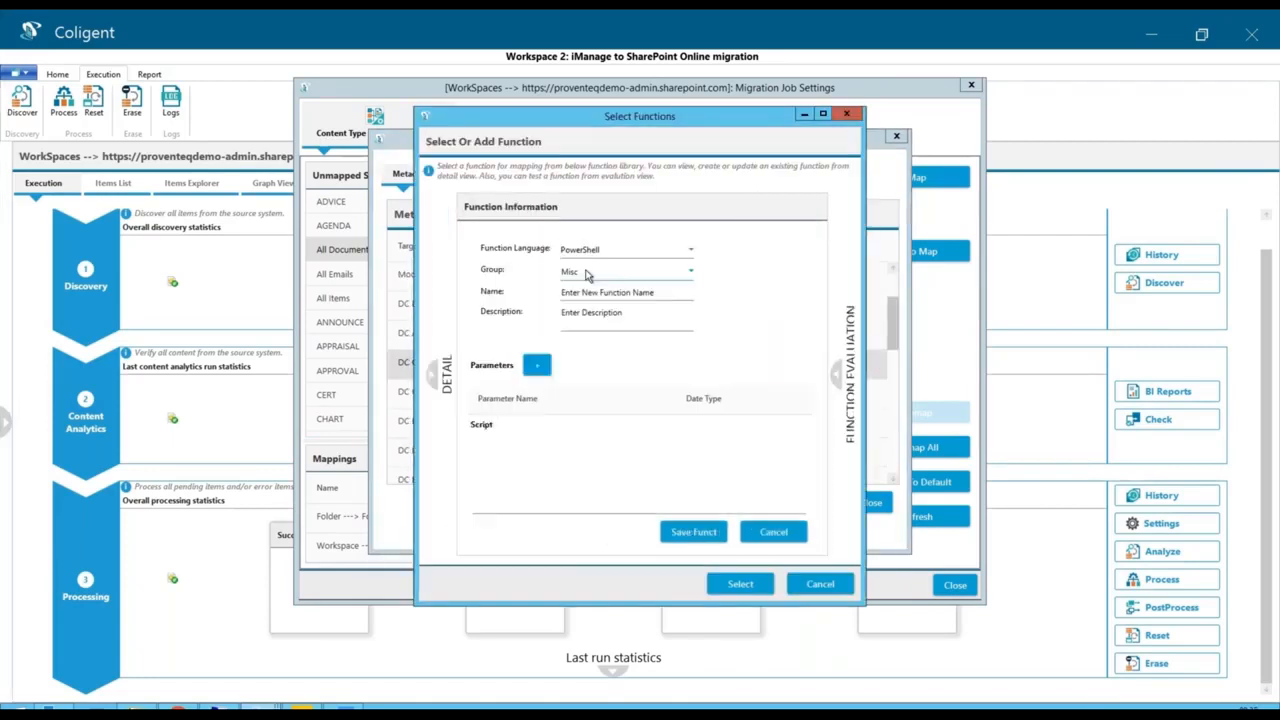
{"action": "type", "text": "Get-DocCategory"}
{"action": "key", "text": "Tab"}
{"action": "type", "text": "Get document category"}
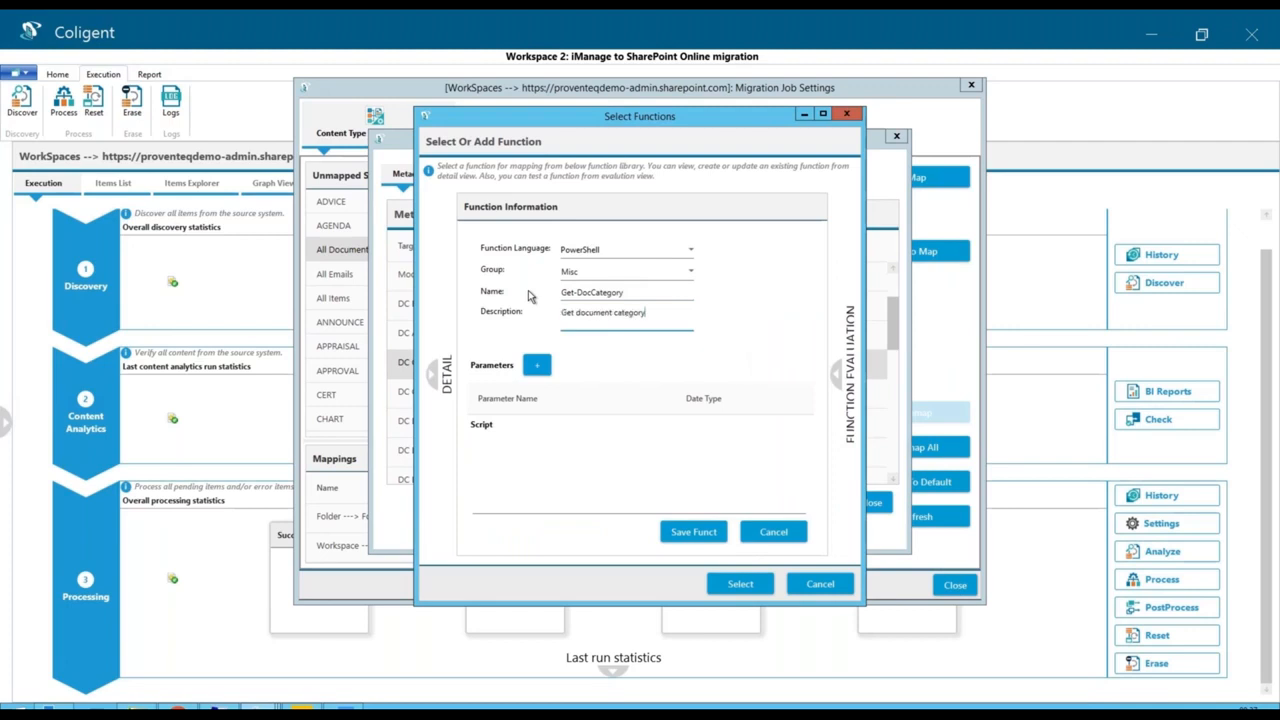
{"action": "left_click", "coordinate": [536, 364]}
{"action": "left_click", "coordinate": [536, 427]}
{"action": "type", "text": "Category"}
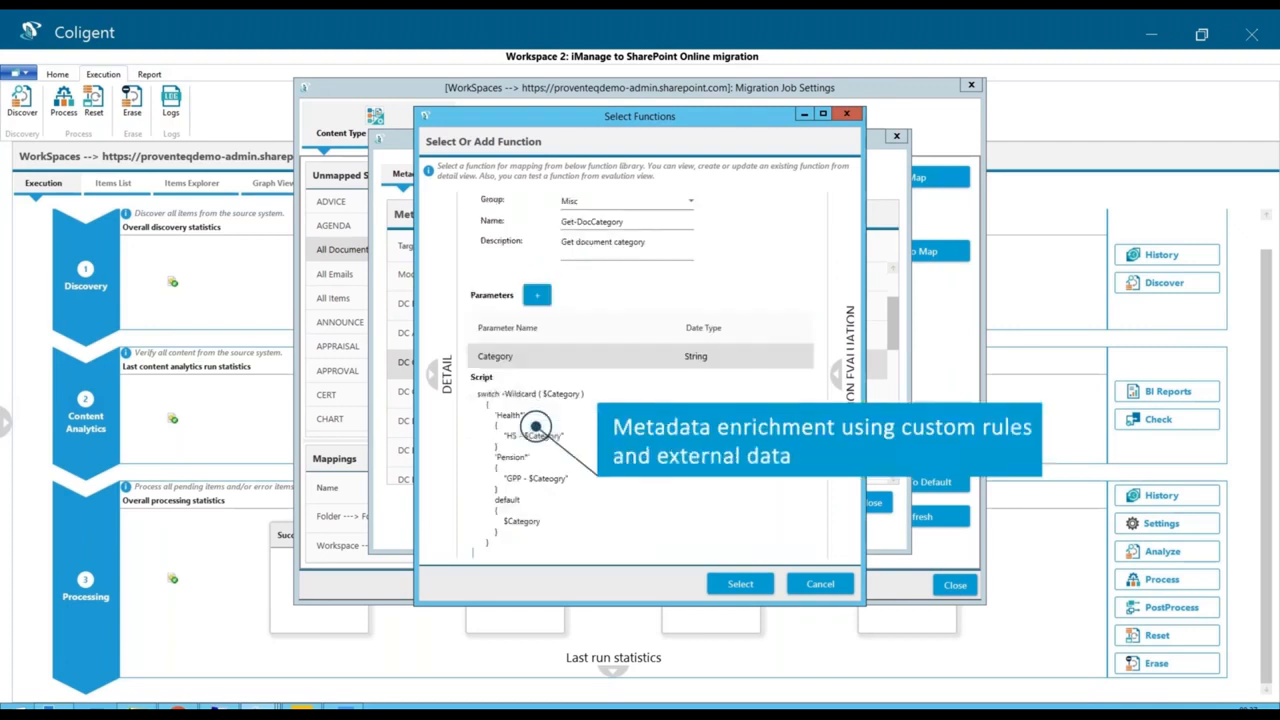
- Give the function a wildcard switch script prefixing Health with HS and Pension with GPP, save it, and apply it to the DC Classification mapping
{"action": "scroll", "coordinate": [640, 420], "scroll_direction": "down", "scroll_amount": 1}
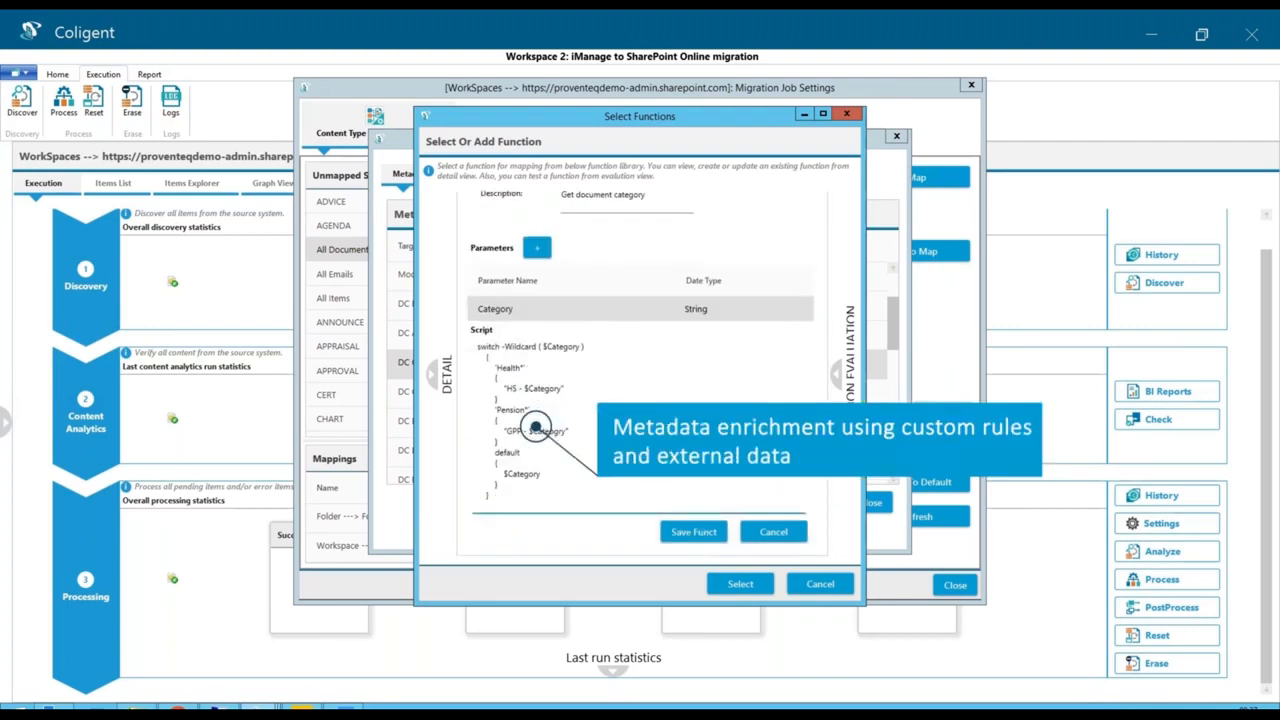
{"action": "left_click", "coordinate": [694, 532]}
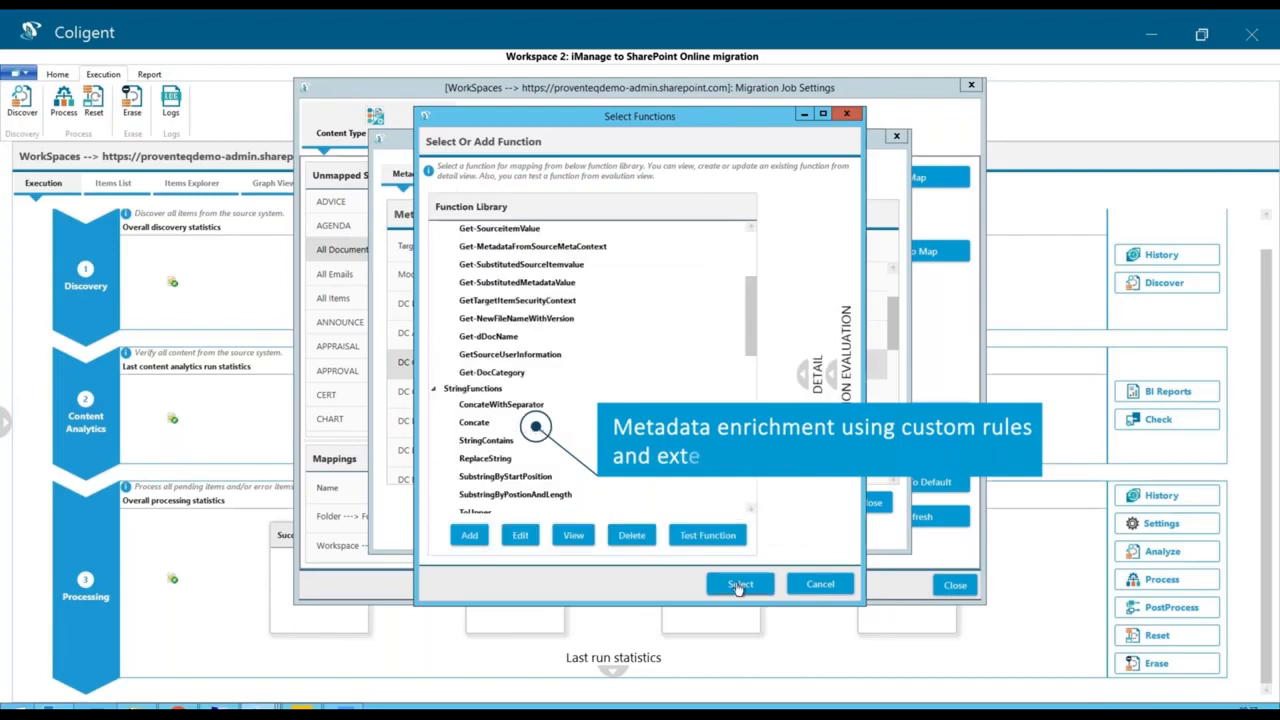
{"action": "left_click", "coordinate": [738, 585]}
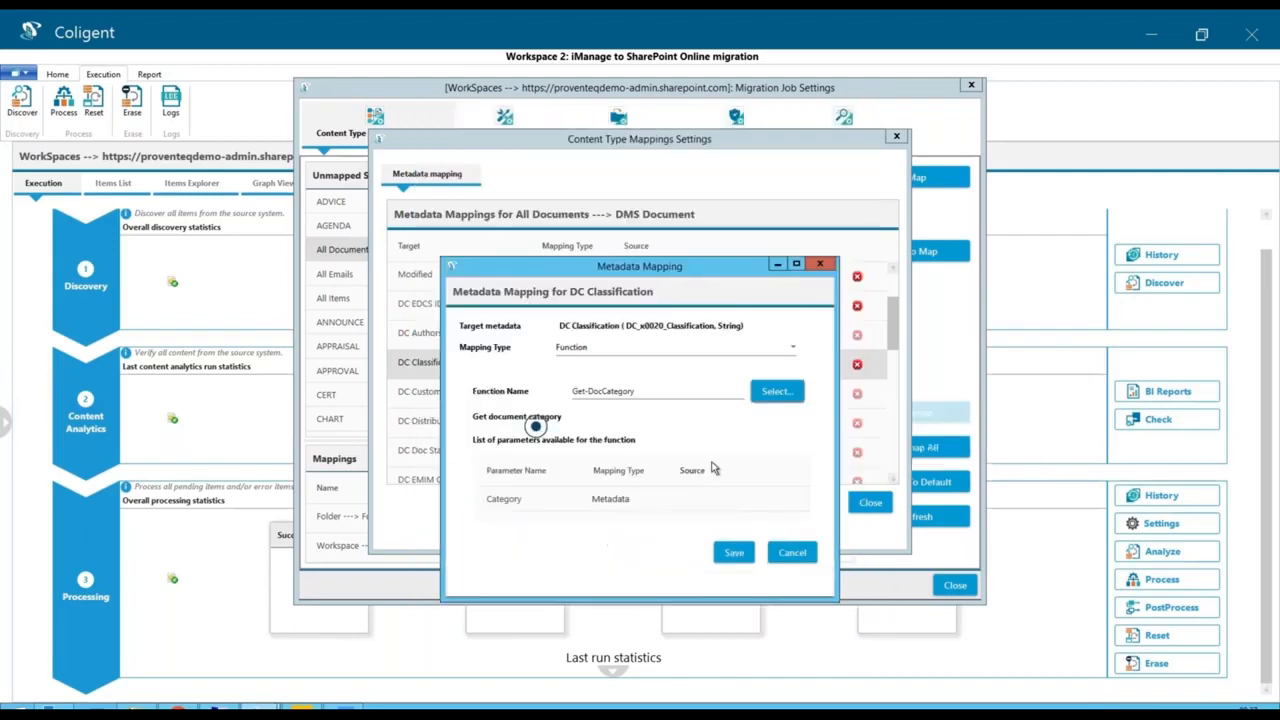
{"action": "left_click", "coordinate": [731, 553]}
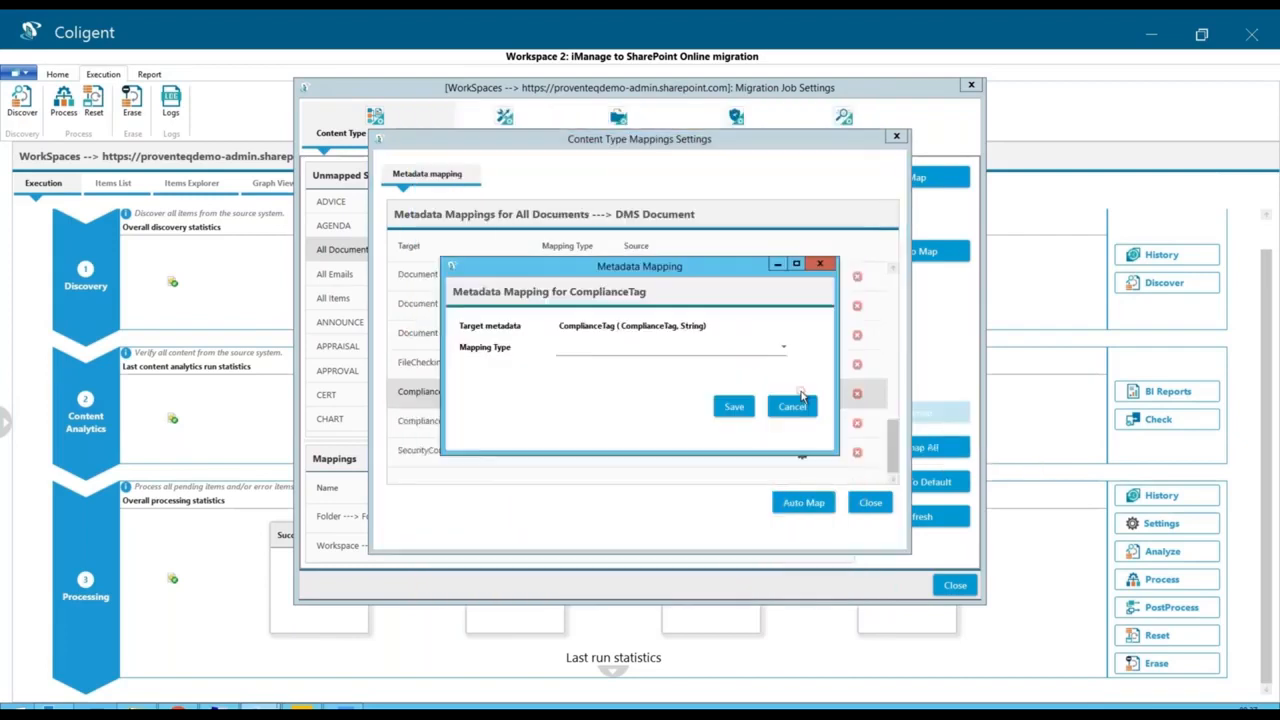
- Map the ComplianceTag metadata to the constant value "Legal - Confidential" and save the mapping
{"action": "left_click", "coordinate": [699, 348]}
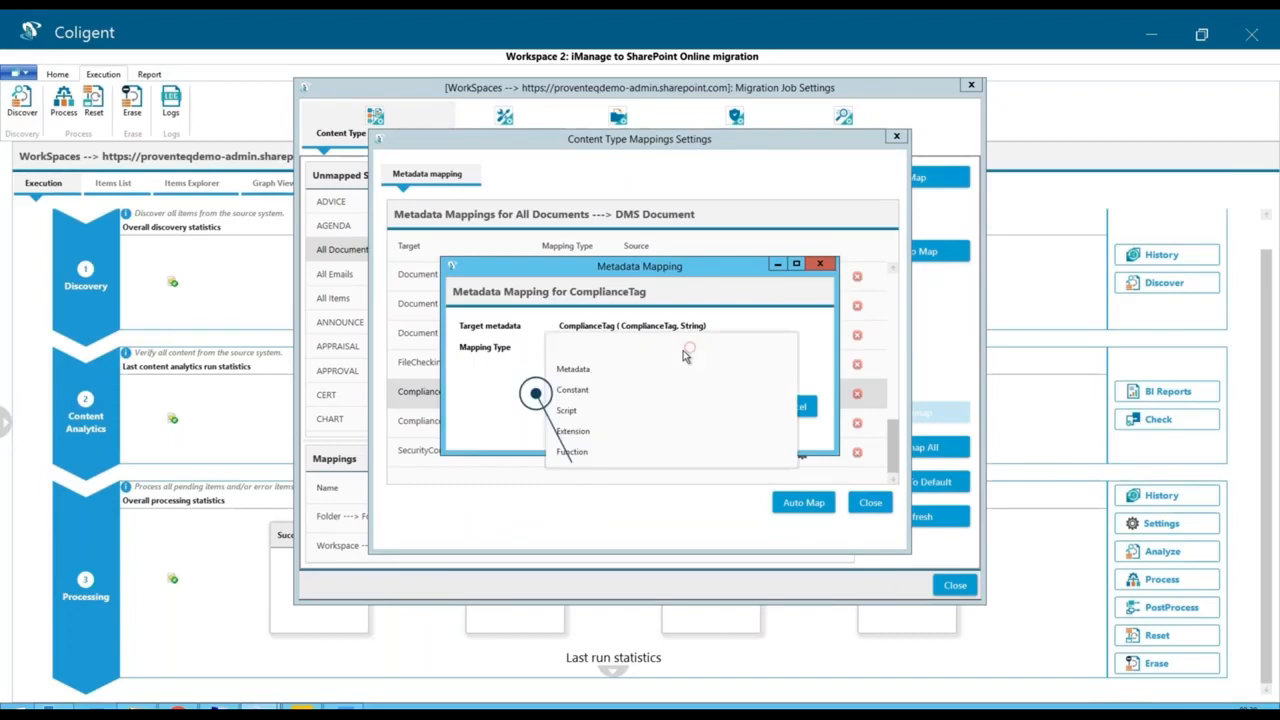
{"action": "left_click", "coordinate": [586, 382]}
{"action": "type", "text": "U"}
{"action": "type", "text": "egal"}
{"action": "type", "text": " - Confiden"}
{"action": "type", "text": "tial"}
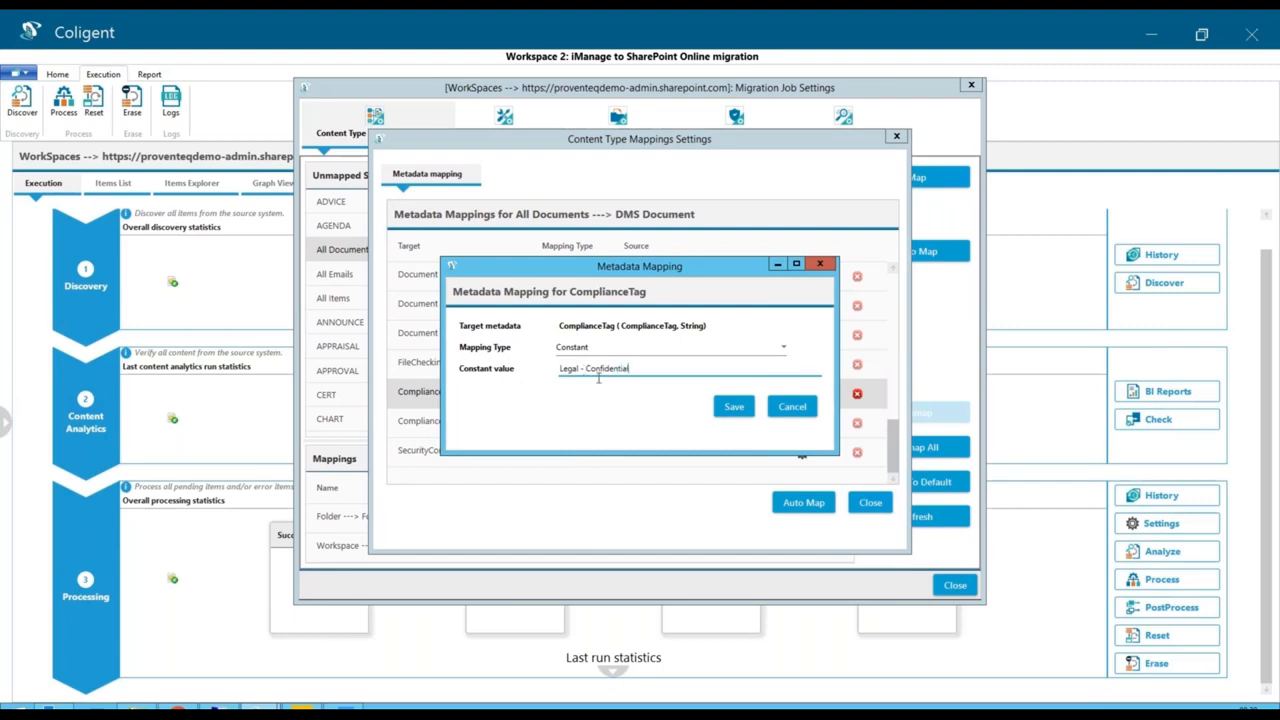
{"action": "left_click", "coordinate": [734, 408]}
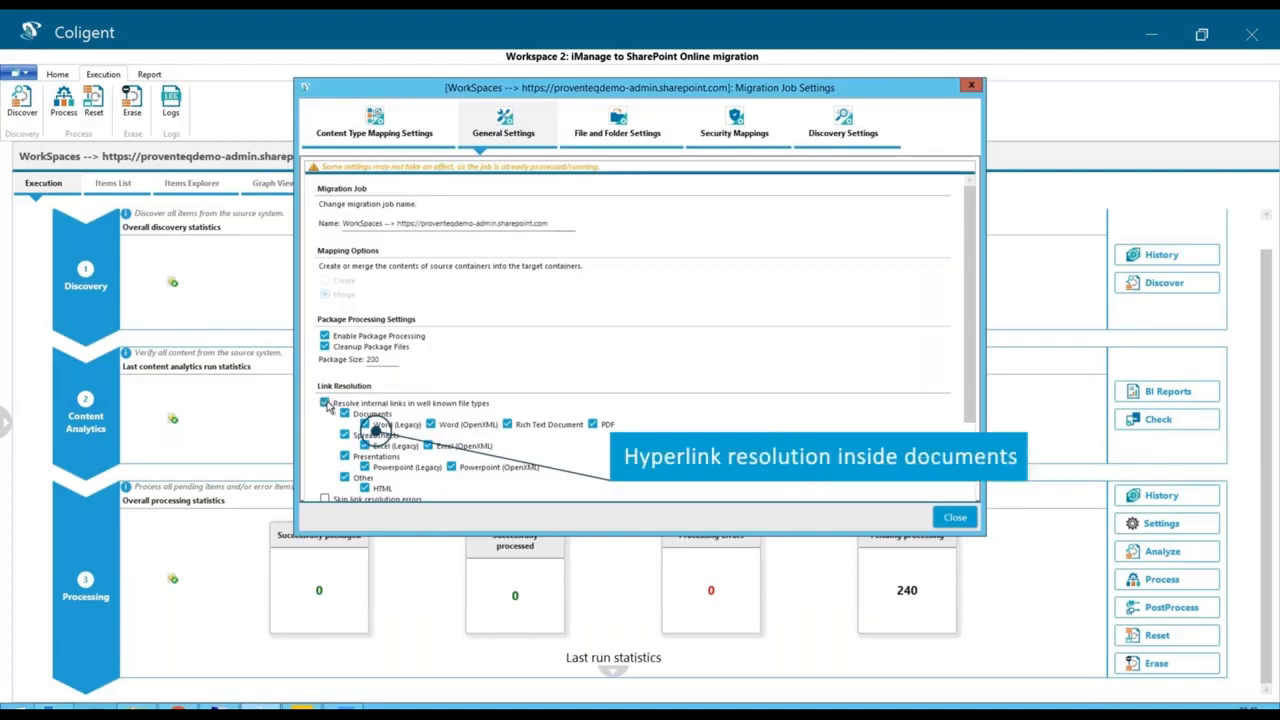
- Enable resolving internal links in well-known file types and import the Uri structure mapping from URI_Structure_Mapping_SPOTenant.csv
{"action": "left_click", "coordinate": [325, 404]}
{"action": "scroll", "coordinate": [453, 424], "scroll_direction": "down", "scroll_amount": 2}
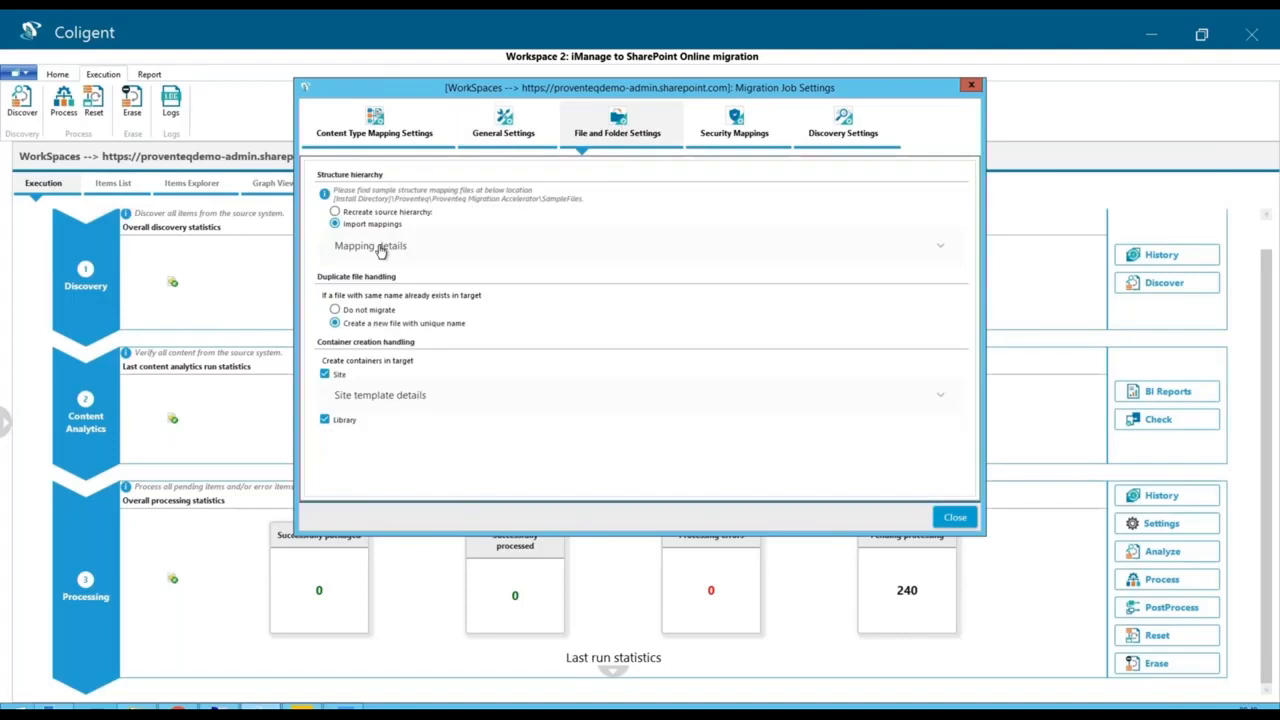
{"action": "left_click", "coordinate": [336, 289]}
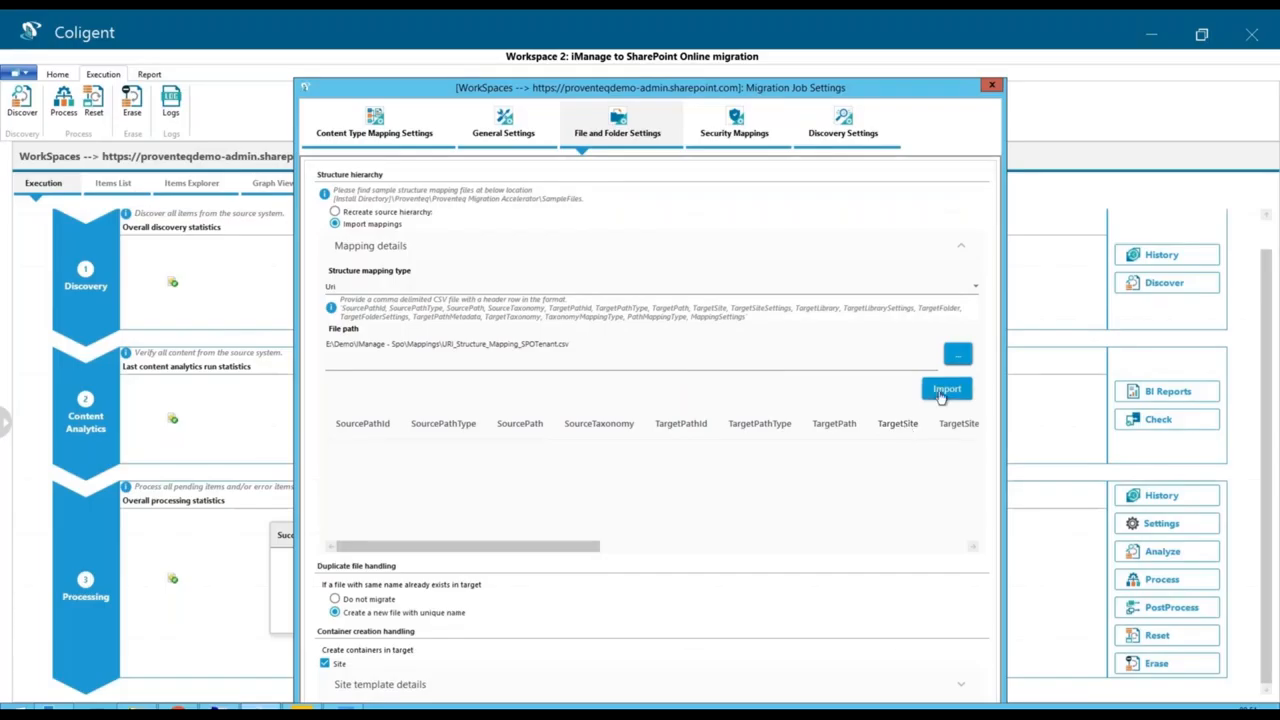
- Import a security mapping profile named Users, of type User, from the file User Mapping.csv
{"action": "left_click", "coordinate": [734, 125]}
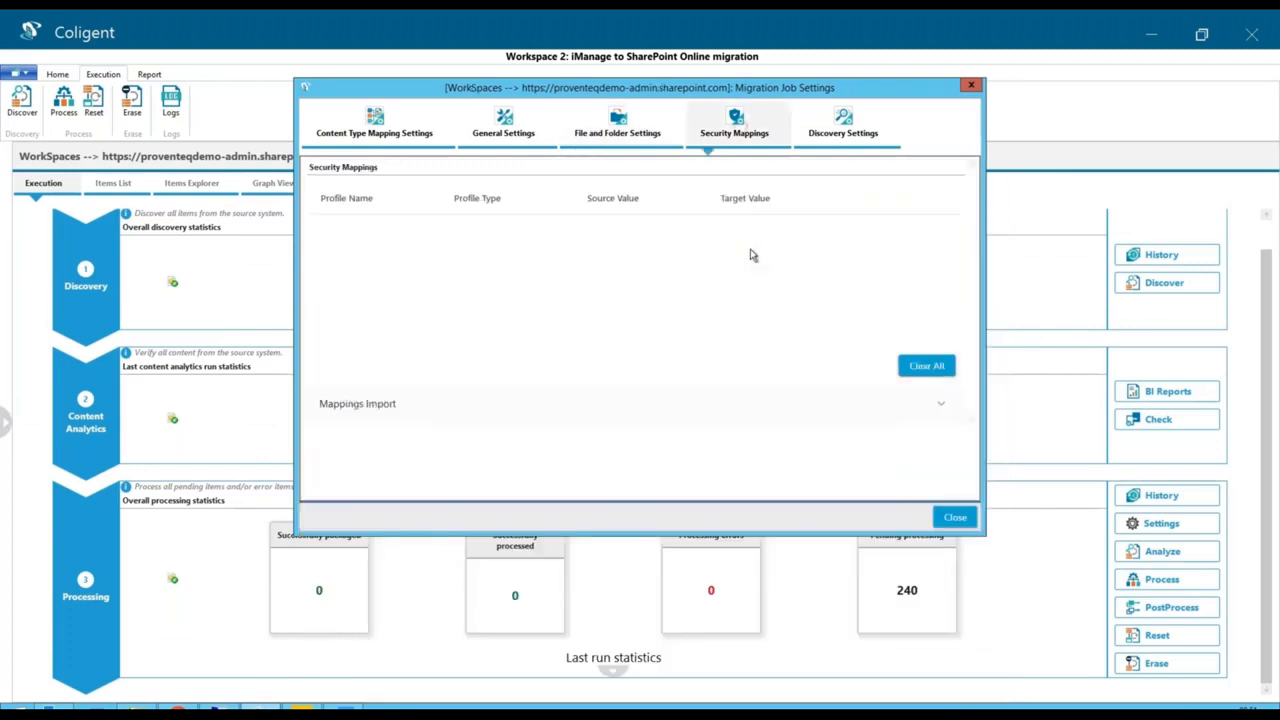
{"action": "left_click", "coordinate": [405, 406]}
{"action": "left_click", "coordinate": [391, 462]}
{"action": "type", "text": "Users"}
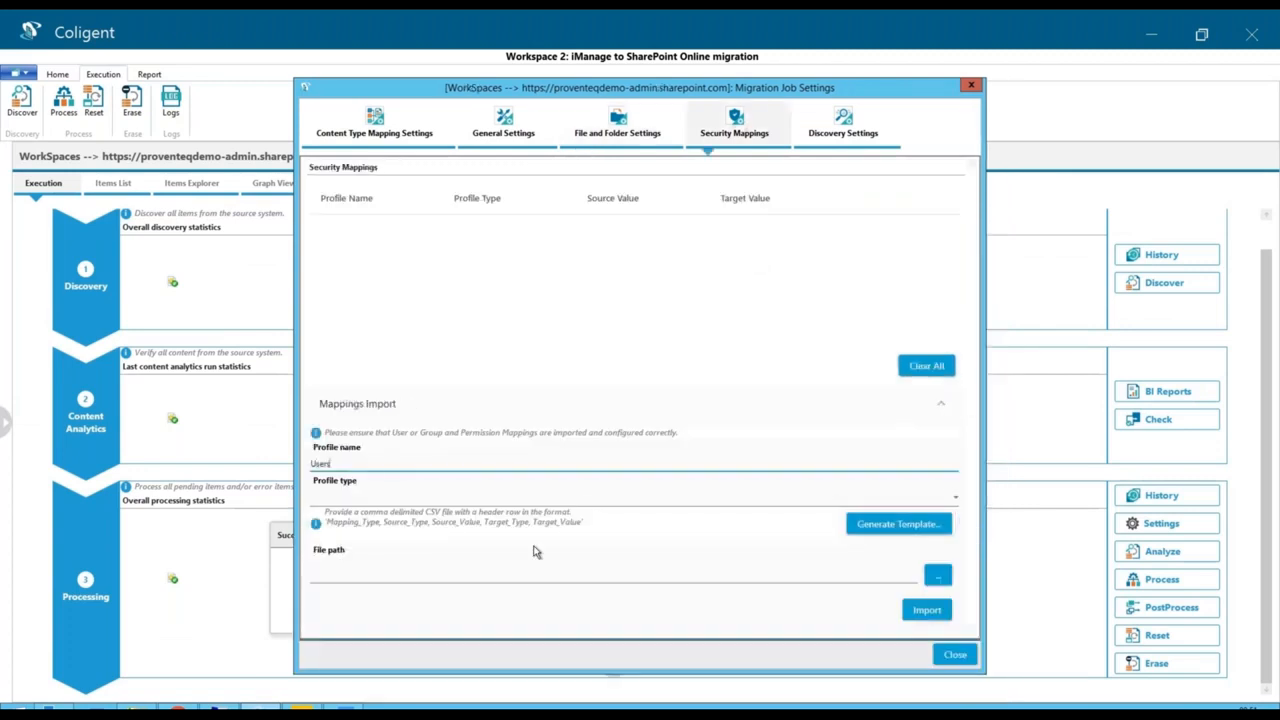
{"action": "left_click", "coordinate": [512, 498]}
{"action": "left_click", "coordinate": [318, 520]}
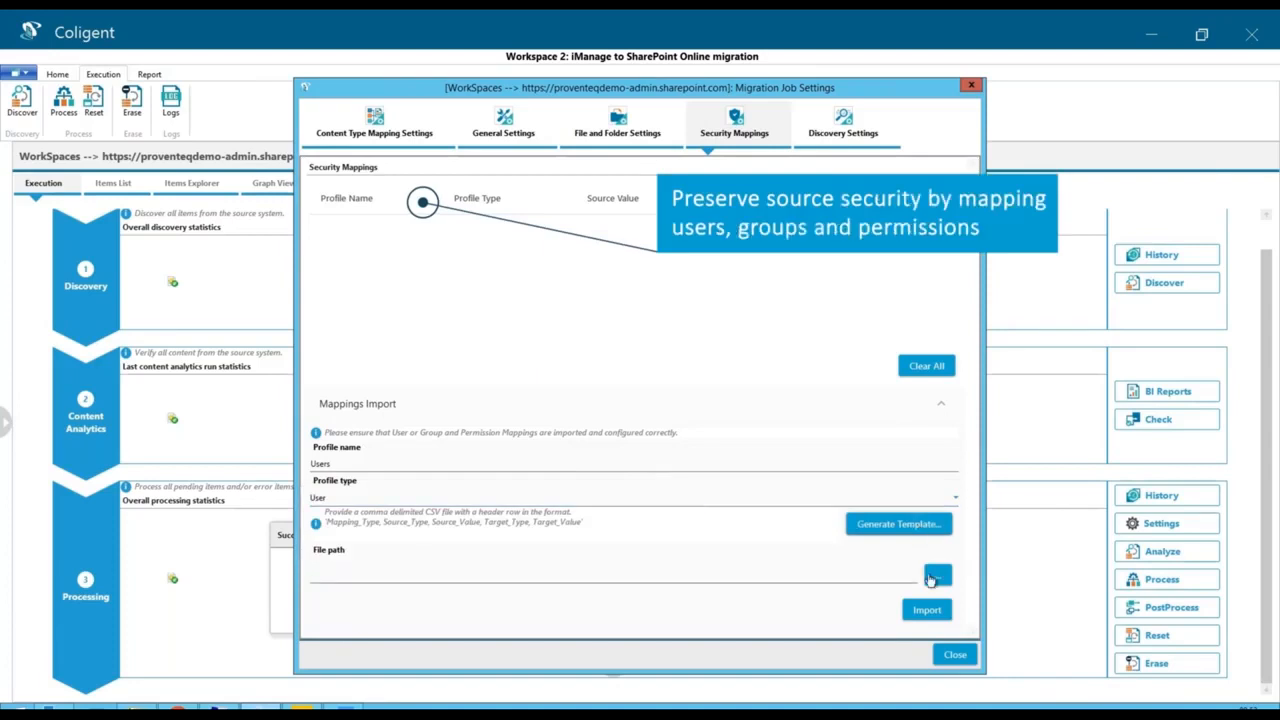
{"action": "left_click", "coordinate": [930, 578]}
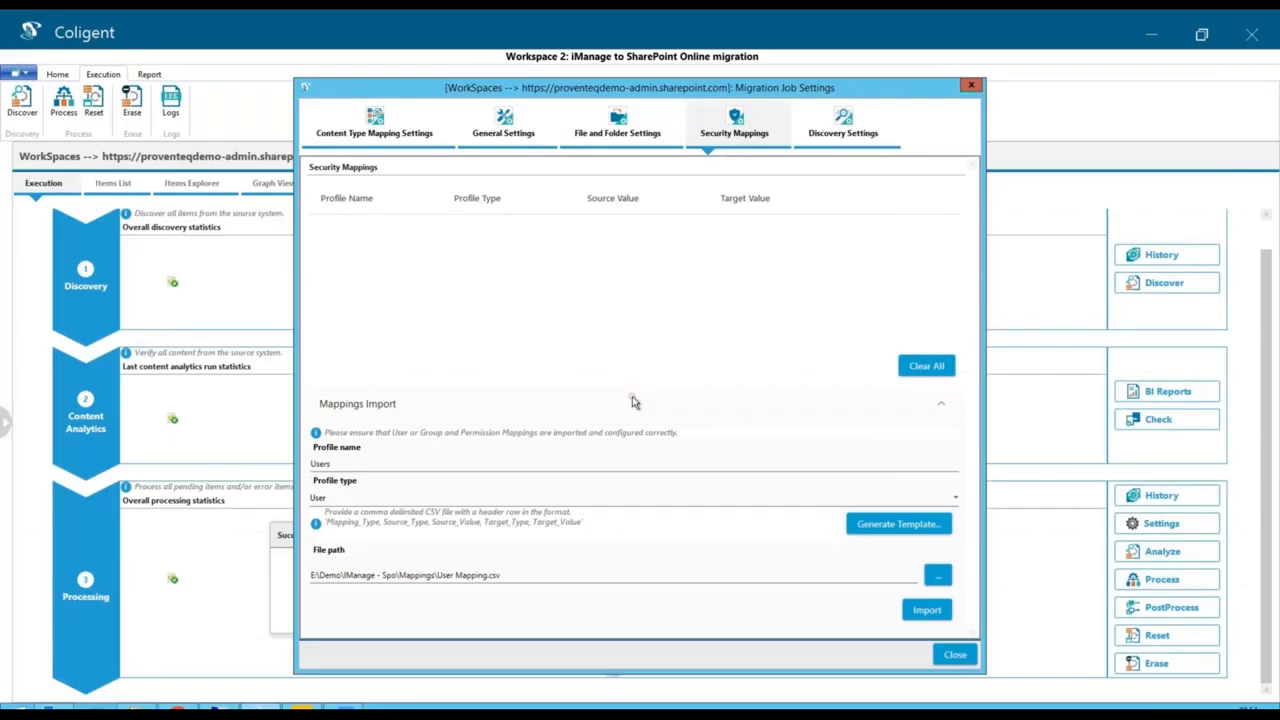
{"action": "left_click", "coordinate": [927, 609]}
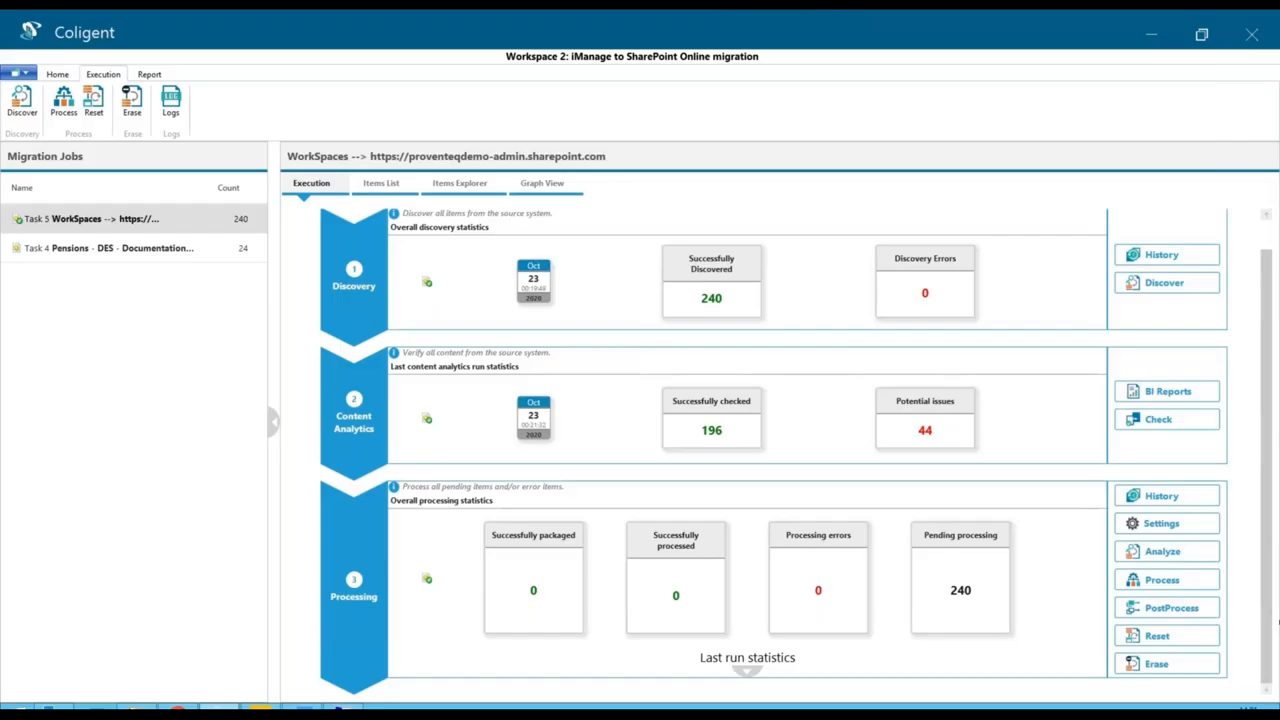
- Run processing up to the Transform stage for a maximum of 240 items with a higher maximum number of threads
{"action": "left_click", "coordinate": [1179, 580]}
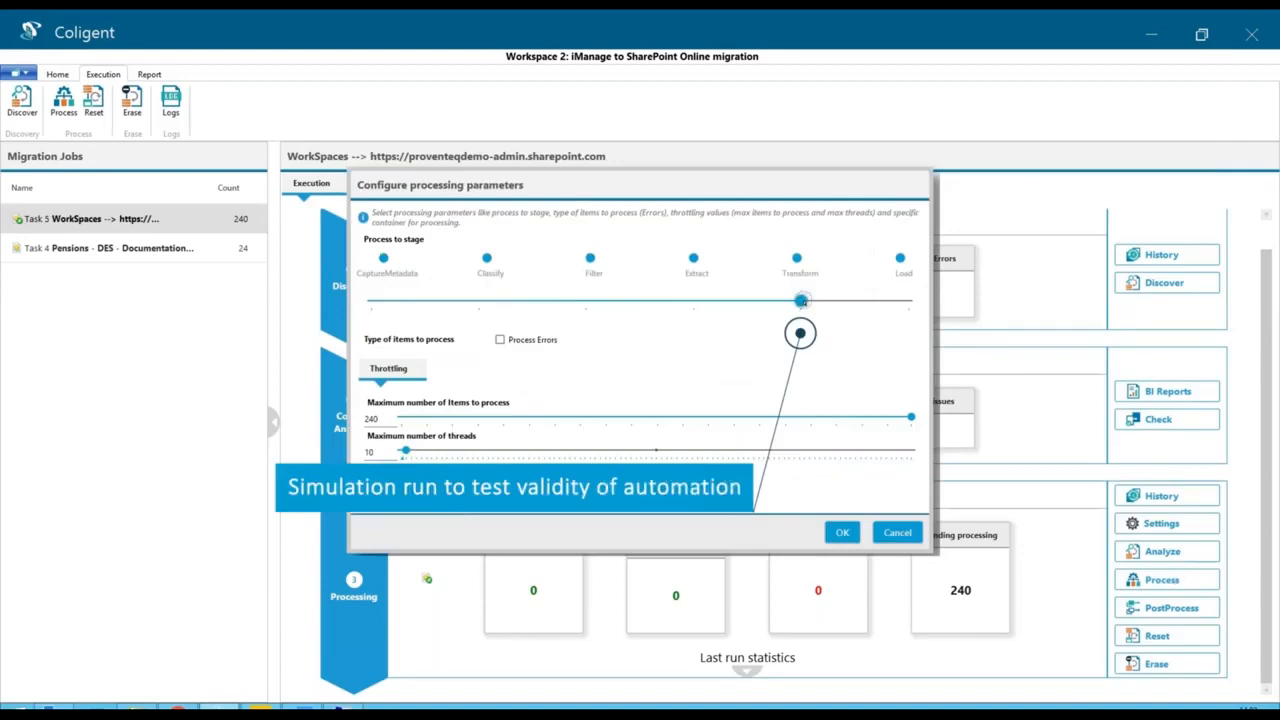
{"action": "left_click_drag", "start_coordinate": [405, 451], "coordinate": [624, 453]}
{"action": "left_click", "coordinate": [854, 533]}
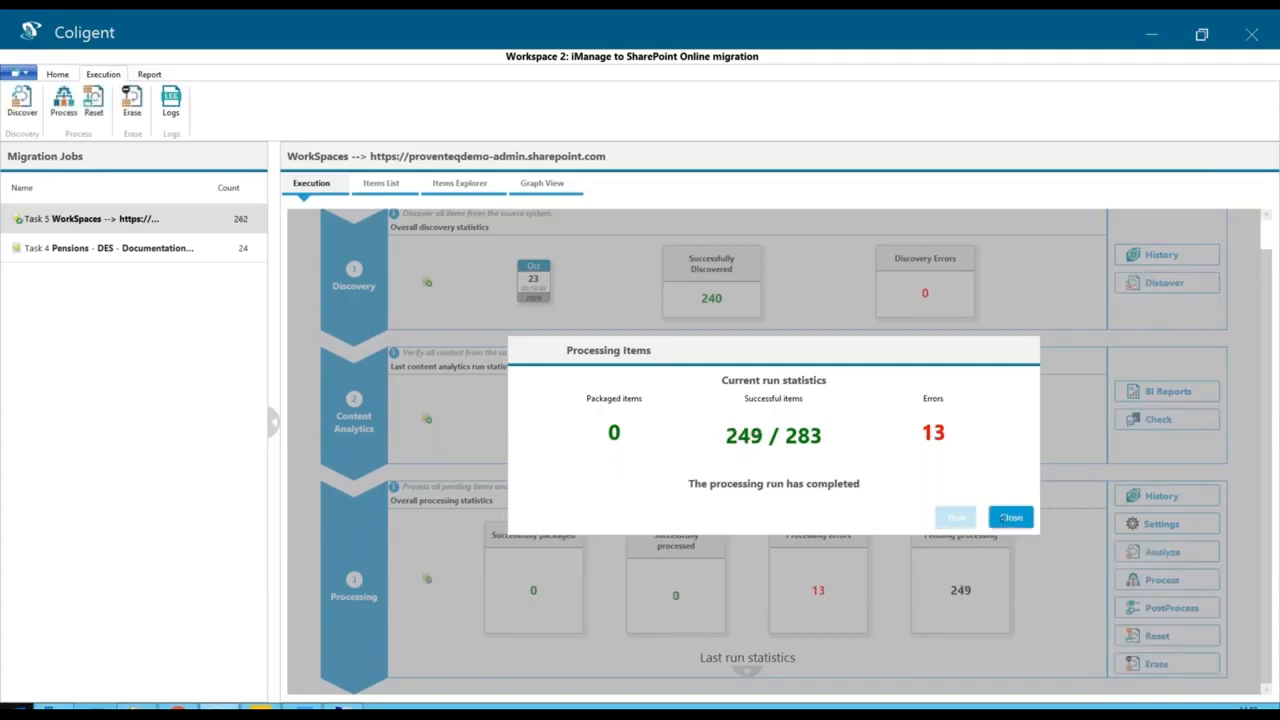
{"action": "left_click", "coordinate": [1007, 517]}
- Compare the captured and target metadata of Surplus cash Lump Sum Paymentsto members.xls among the successfully processed items
{"action": "left_click", "coordinate": [394, 183]}
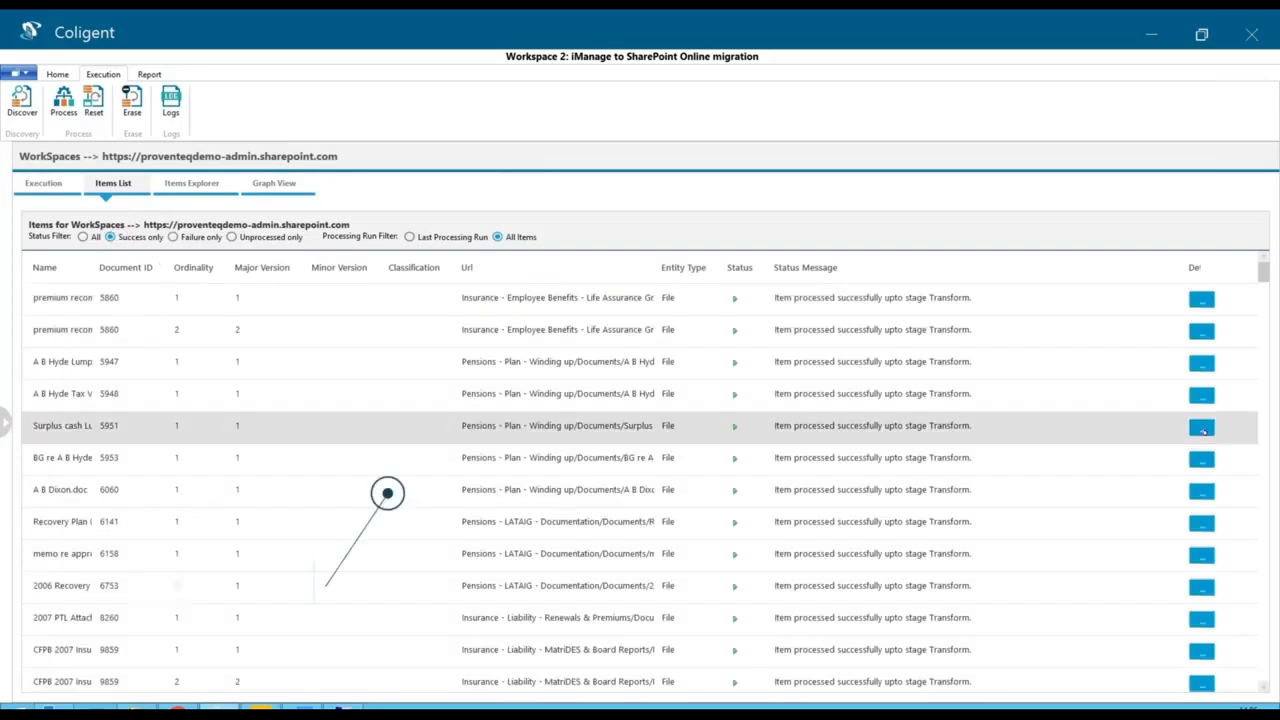
{"action": "left_click", "coordinate": [1202, 428]}
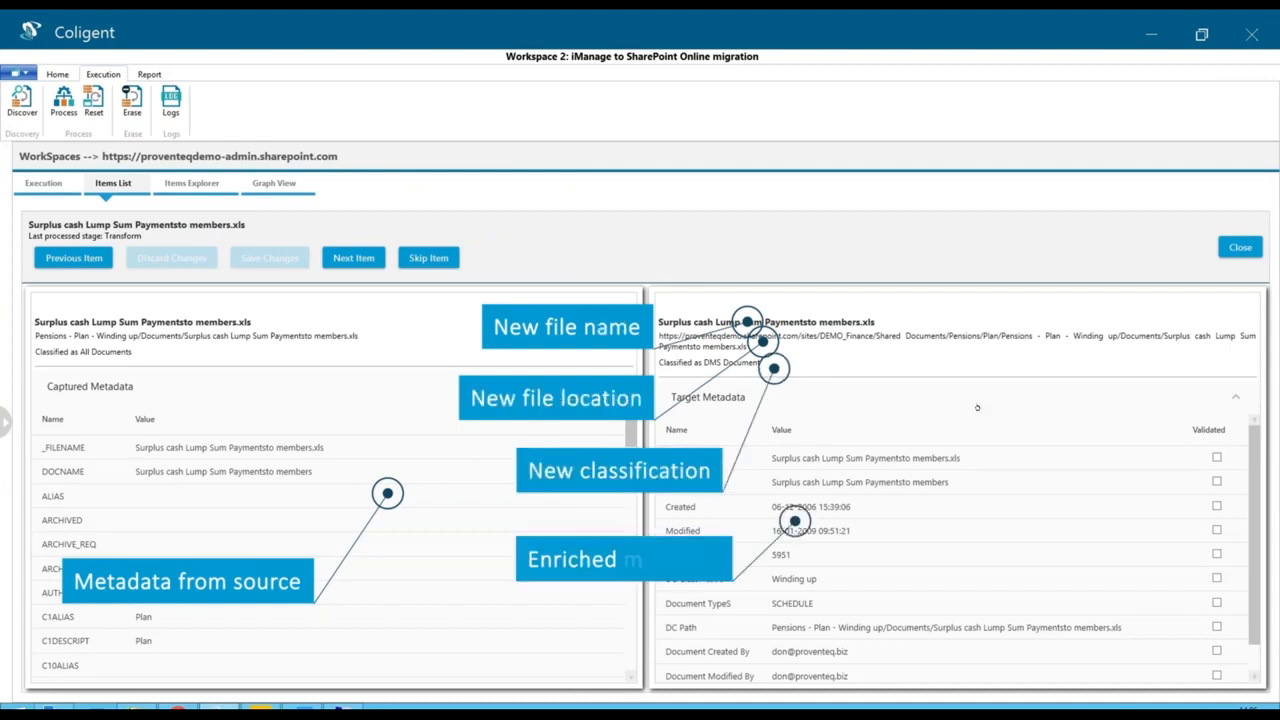
{"action": "left_click_drag", "start_coordinate": [1256, 511], "coordinate": [1258, 540]}
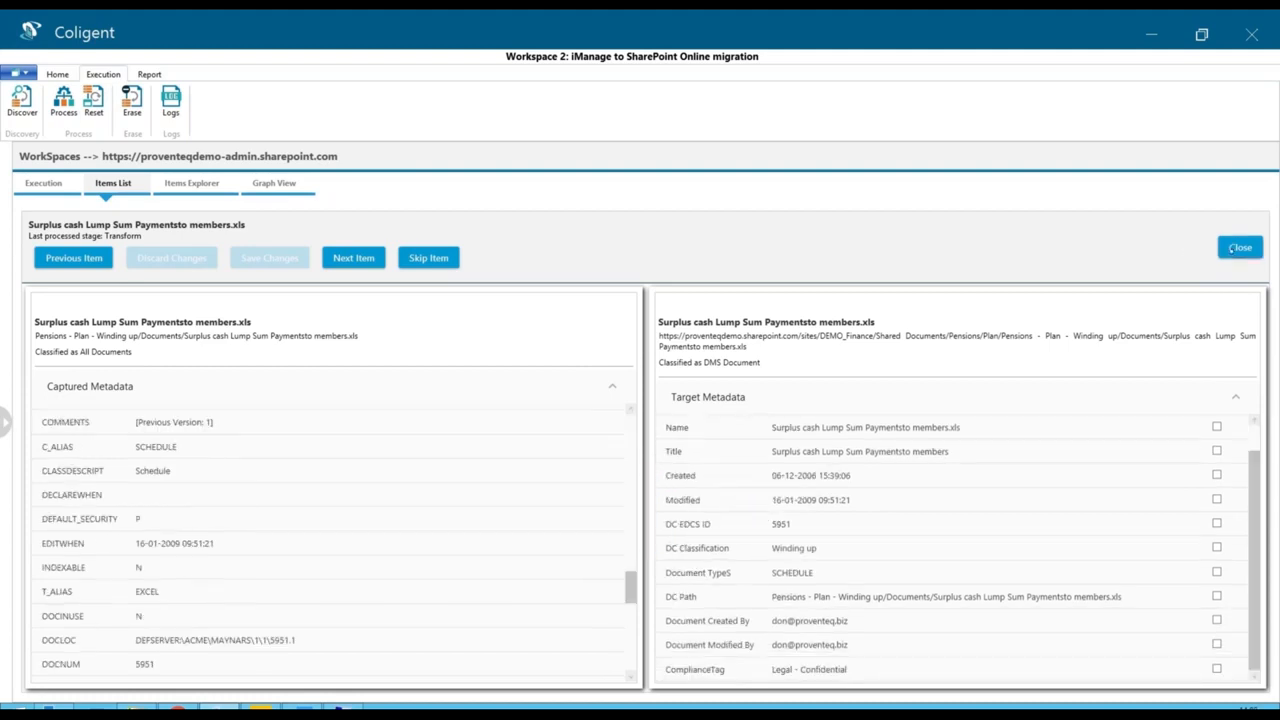
{"action": "left_click", "coordinate": [1240, 248]}
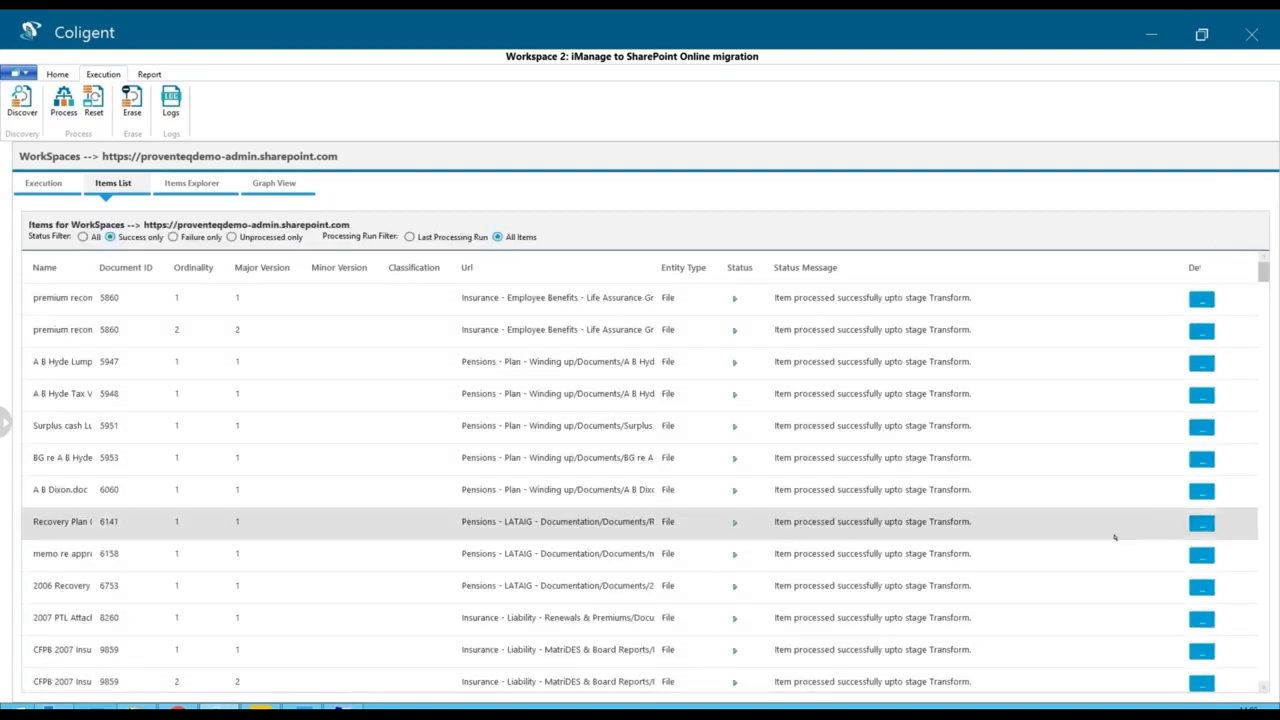
{"action": "scroll", "coordinate": [1114, 537], "scroll_direction": "down", "scroll_amount": 20}
- Start processing up to the Load stage with a maximum of 262 items and 451 threads
{"action": "left_click", "coordinate": [220, 239]}
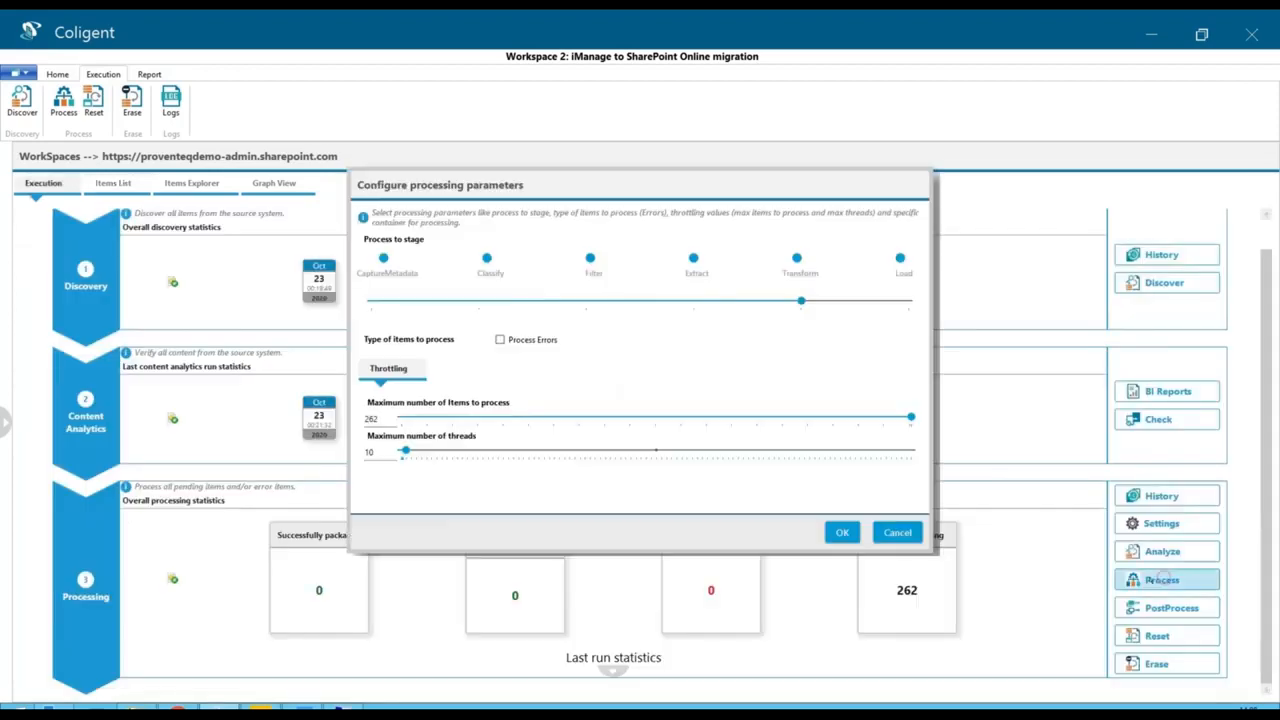
{"action": "left_click", "coordinate": [908, 300]}
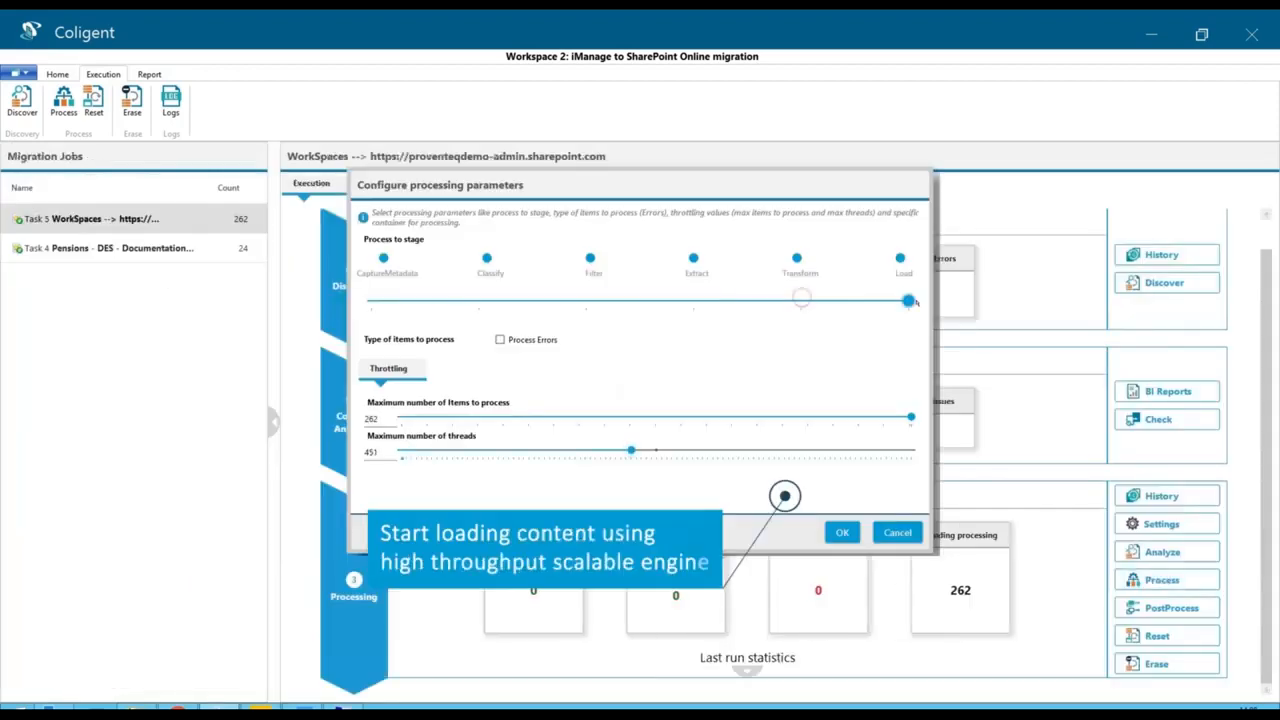
{"action": "left_click", "coordinate": [842, 532]}
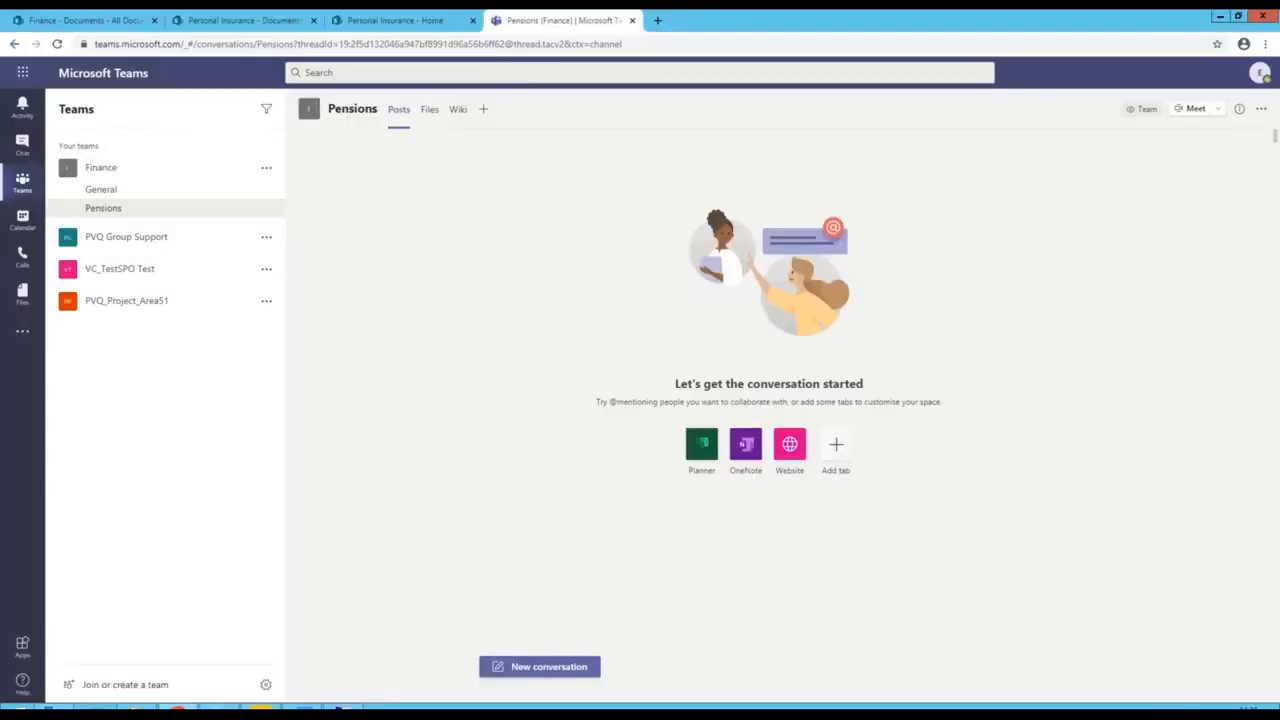
- In Microsoft Teams, review the migrated files of the Pensions channel under DES, Pensions - DES - Documentation, Documents
{"action": "left_click", "coordinate": [429, 110]}
{"action": "left_click", "coordinate": [357, 261]}
{"action": "left_click", "coordinate": [387, 265]}
{"action": "left_click", "coordinate": [362, 235]}
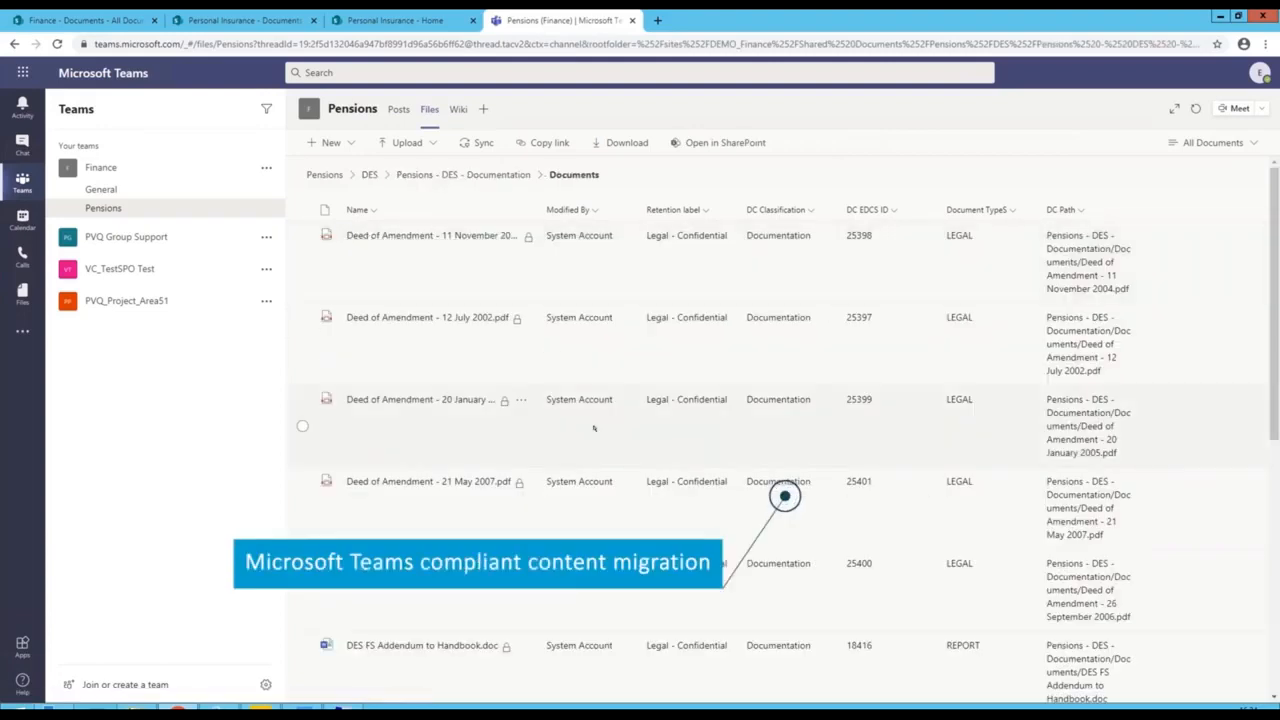
{"action": "scroll", "coordinate": [594, 445], "scroll_direction": "down", "scroll_amount": 2}
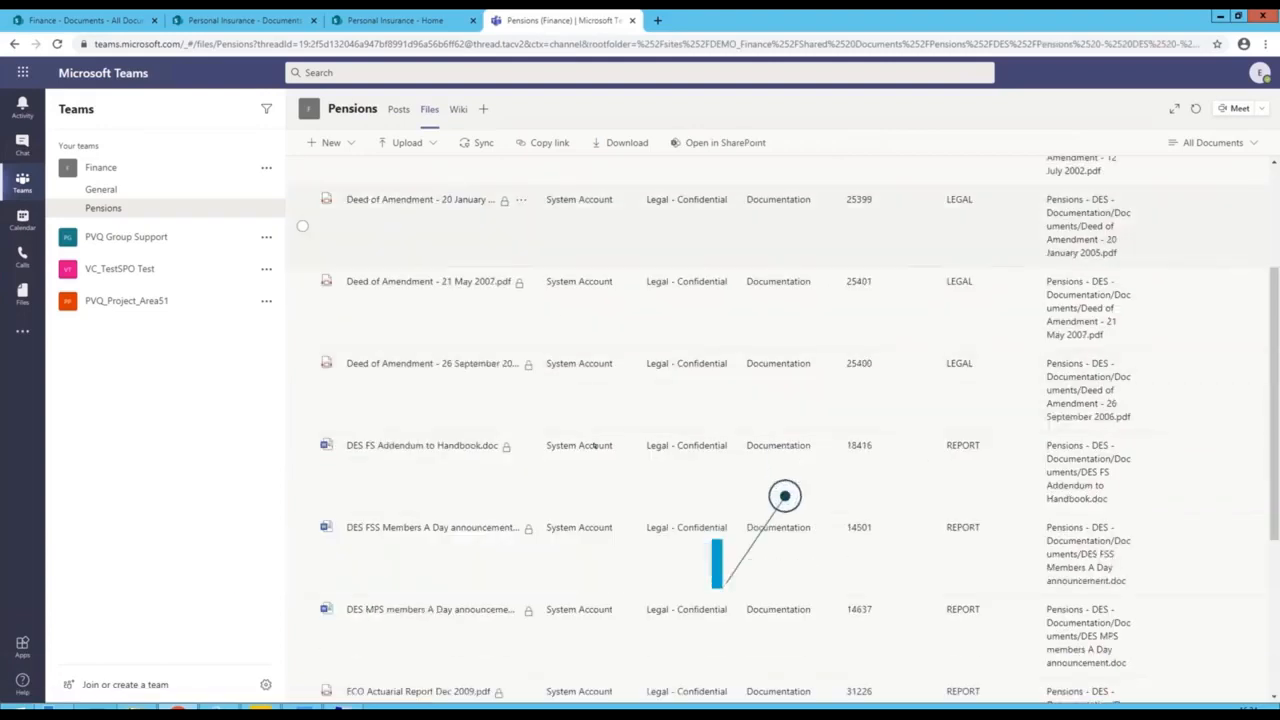
{"action": "scroll", "coordinate": [594, 443], "scroll_direction": "down", "scroll_amount": 3}
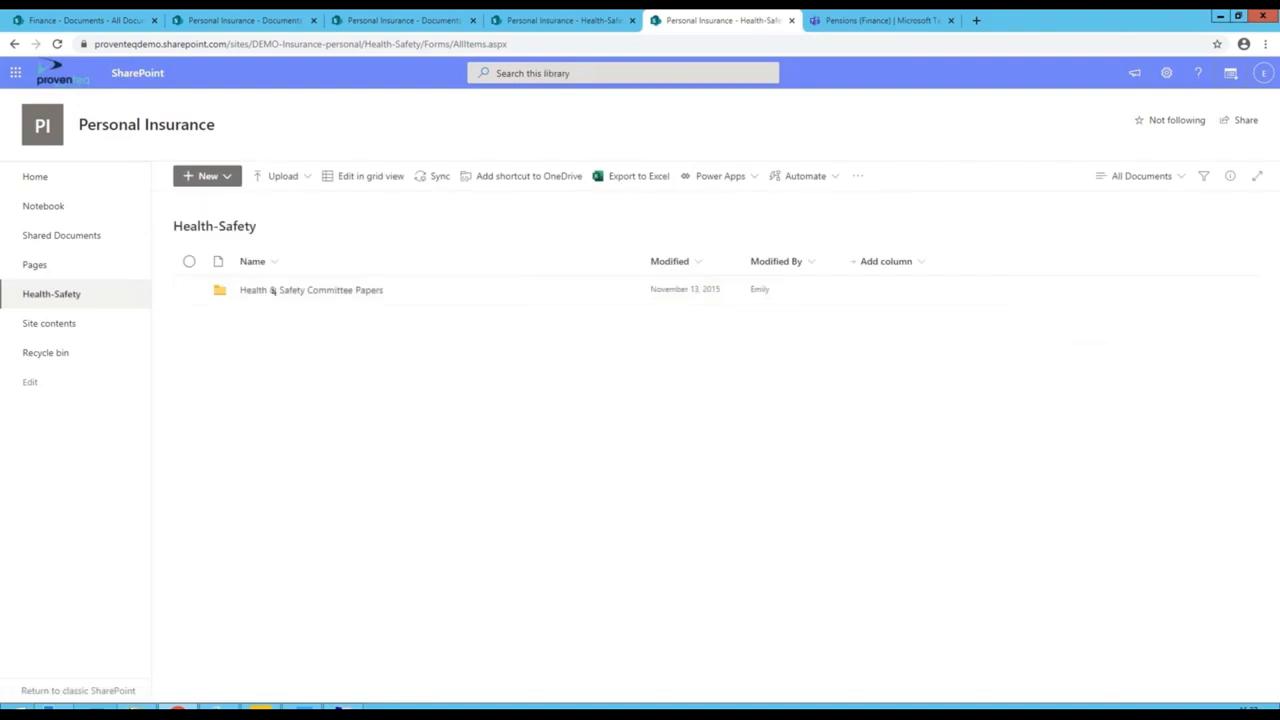
- In the Personal Insurance SharePoint site, review the columns of the Health & Safety Committee Papers Documents folder
{"action": "left_click", "coordinate": [273, 290]}
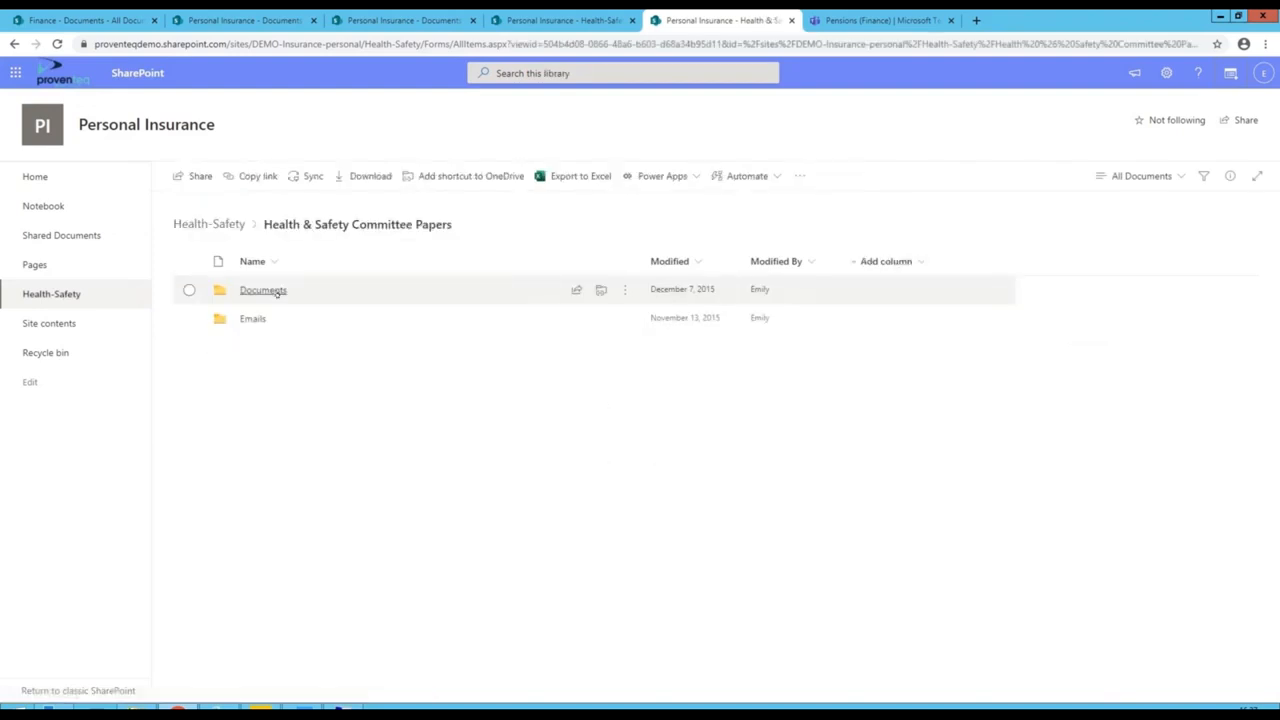
{"action": "left_click", "coordinate": [275, 291]}
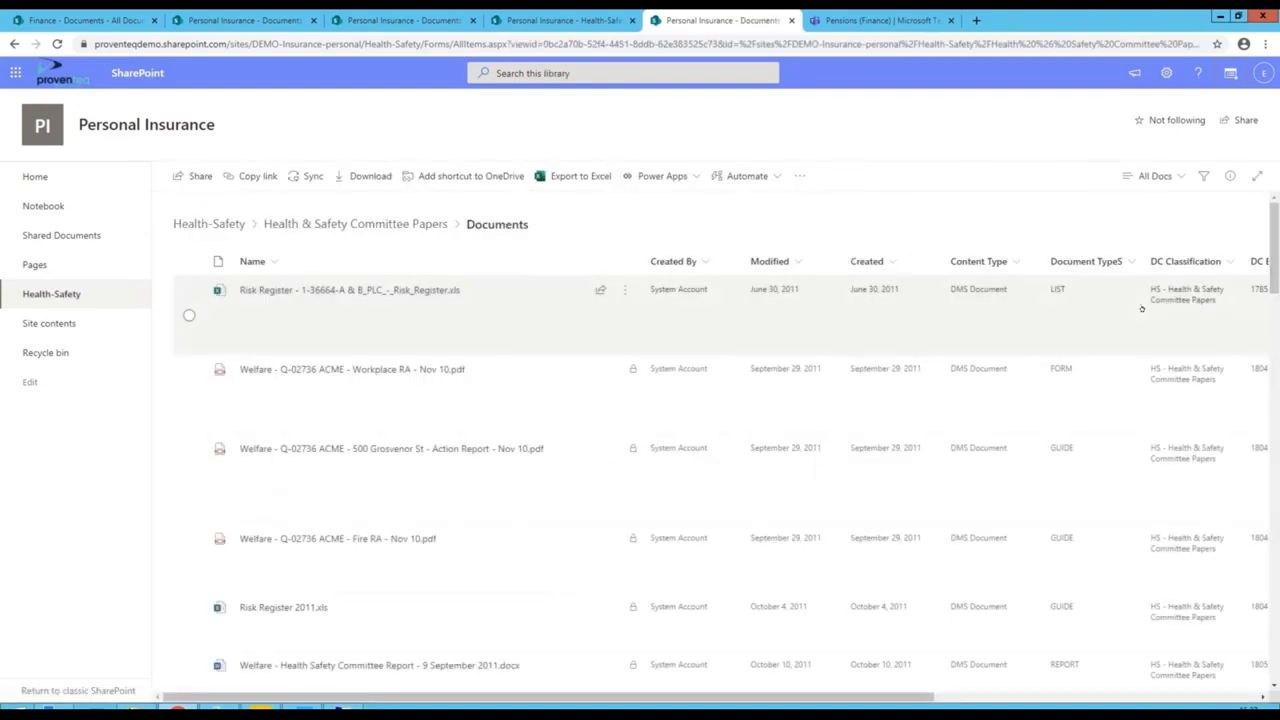
{"action": "left_click_drag", "start_coordinate": [450, 698], "coordinate": [664, 697]}
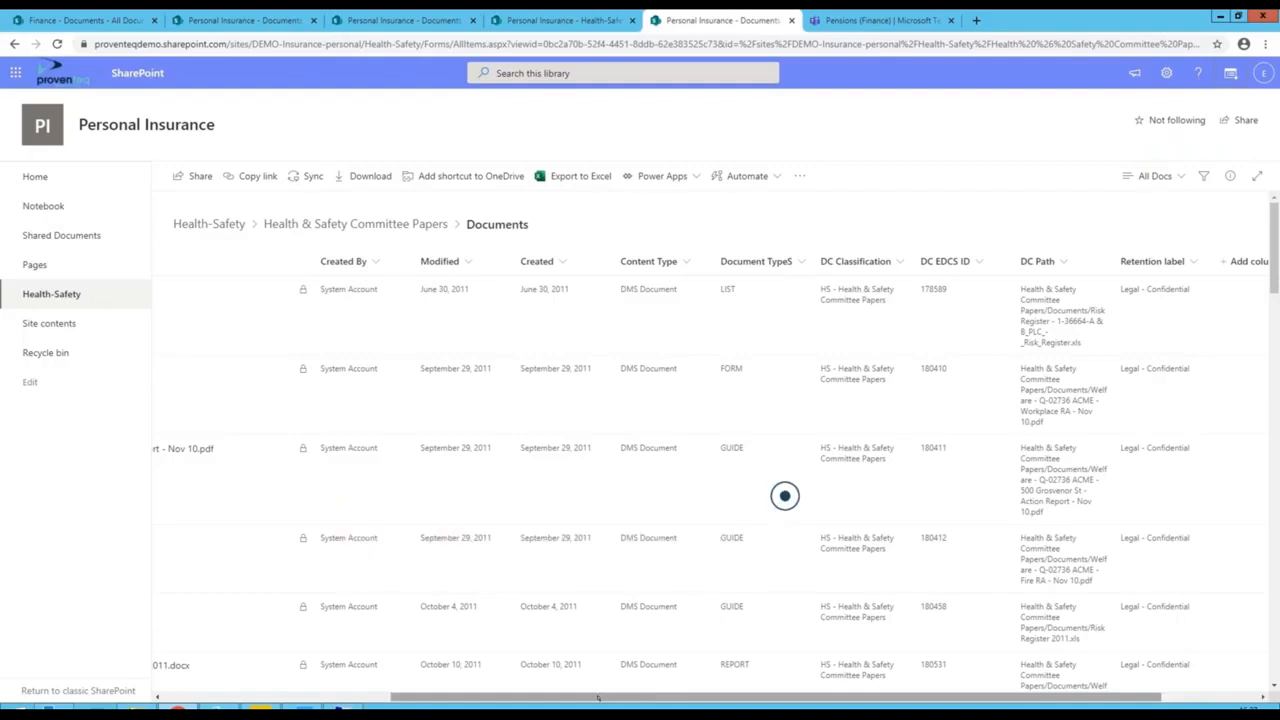
- Examine the migrated metadata in the details of Risk Register - 1-36664-A & B_PLC_-_Risk_Register.xls
{"action": "left_click", "coordinate": [216, 329]}
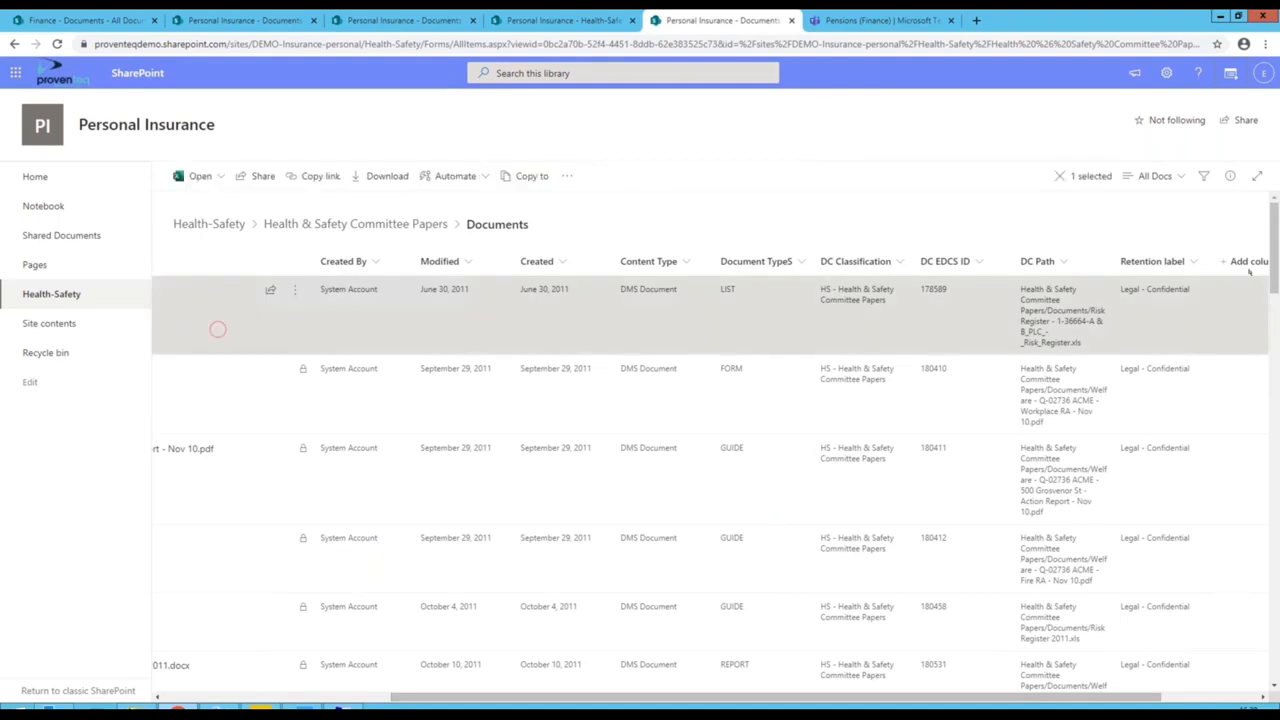
{"action": "left_click", "coordinate": [1229, 176]}
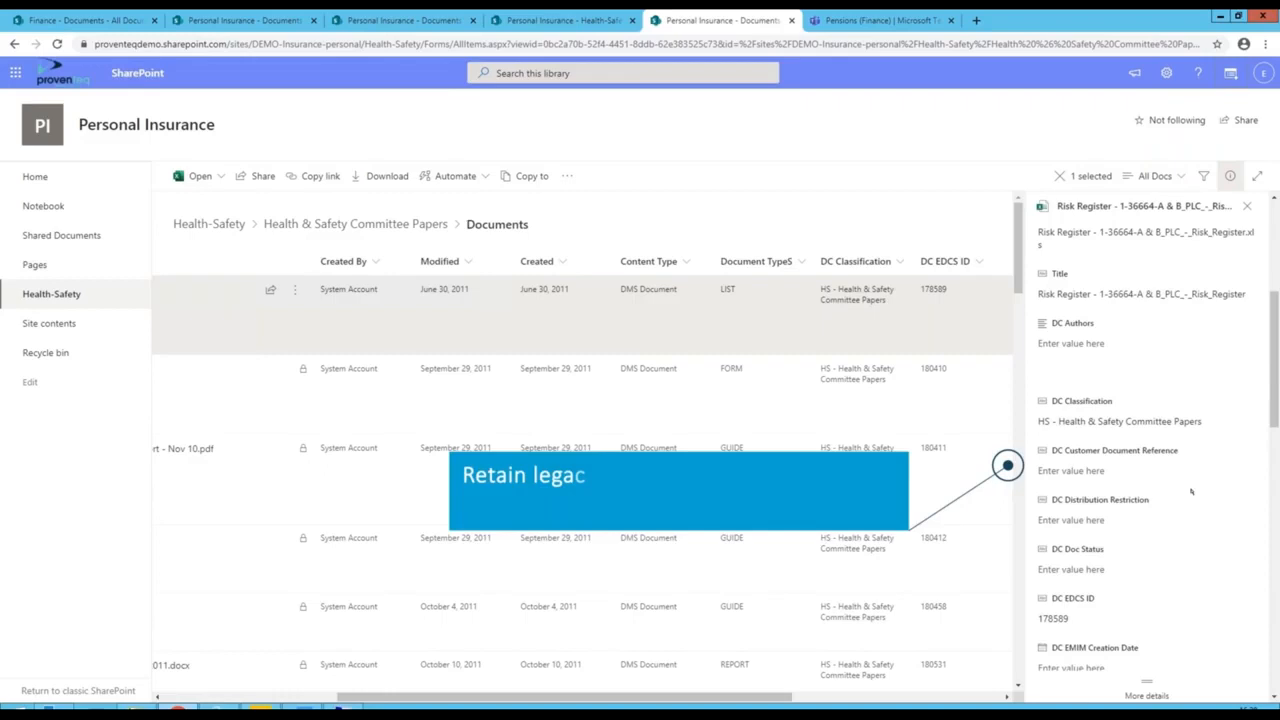
{"action": "scroll", "coordinate": [1191, 491], "scroll_direction": "down", "scroll_amount": 1}
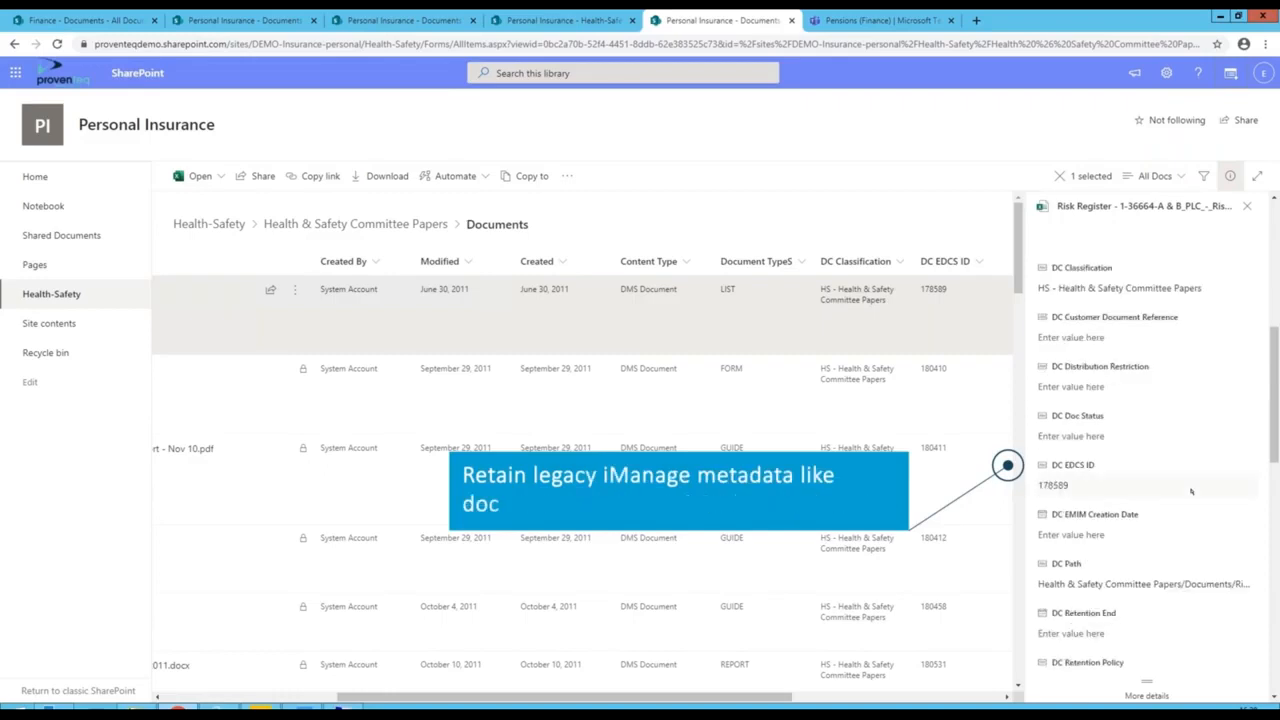
{"action": "scroll", "coordinate": [1191, 491], "scroll_direction": "down", "scroll_amount": 1}
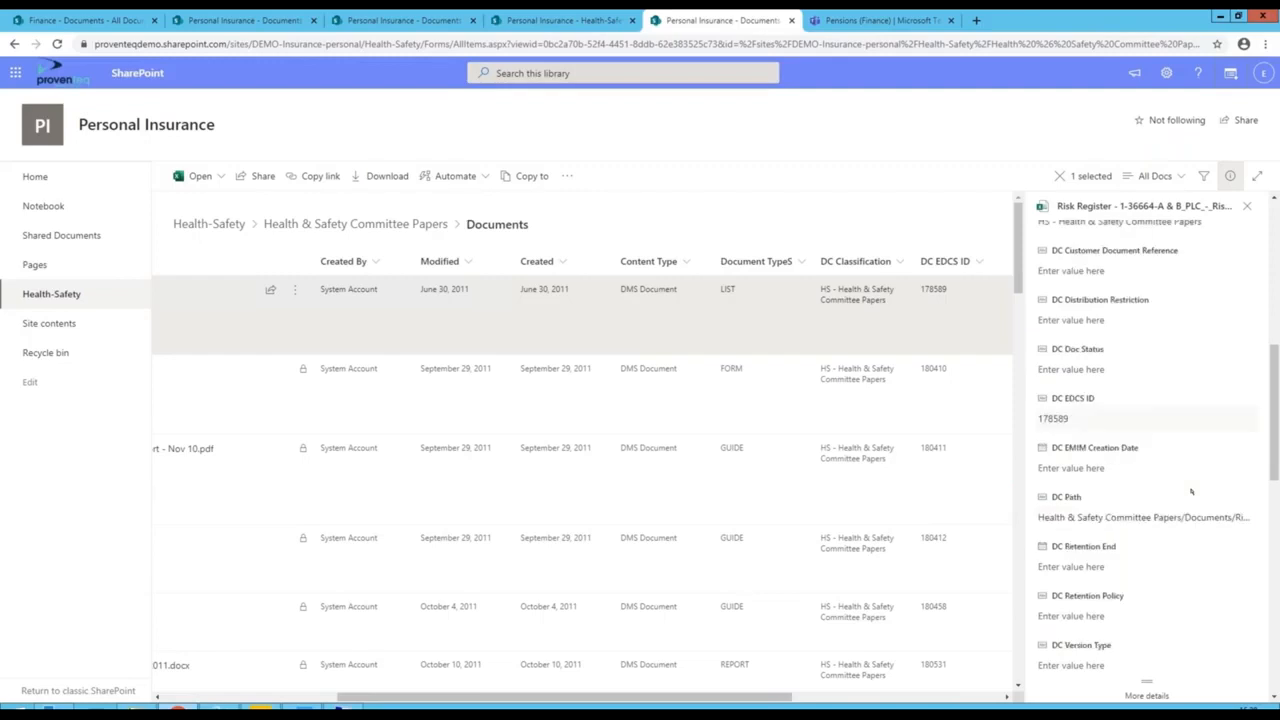
{"action": "scroll", "coordinate": [1191, 491], "scroll_direction": "down", "scroll_amount": 1}
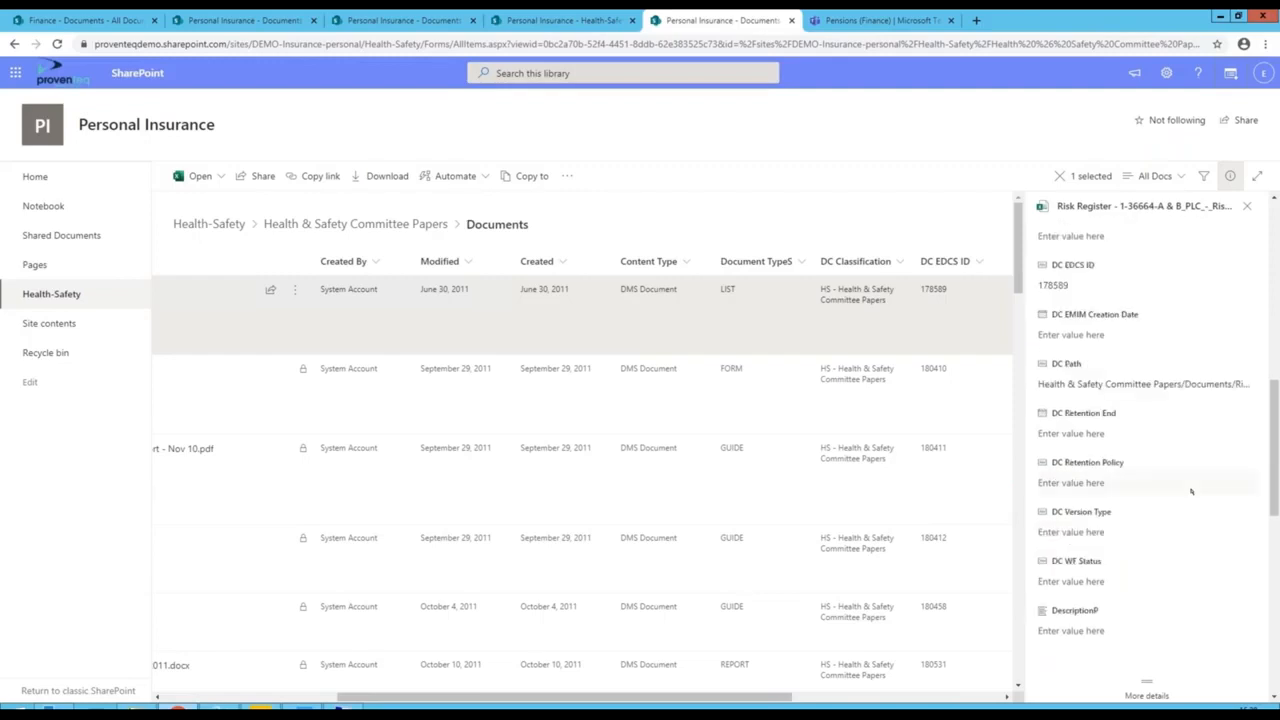
{"action": "scroll", "coordinate": [1191, 491], "scroll_direction": "down", "scroll_amount": 3}
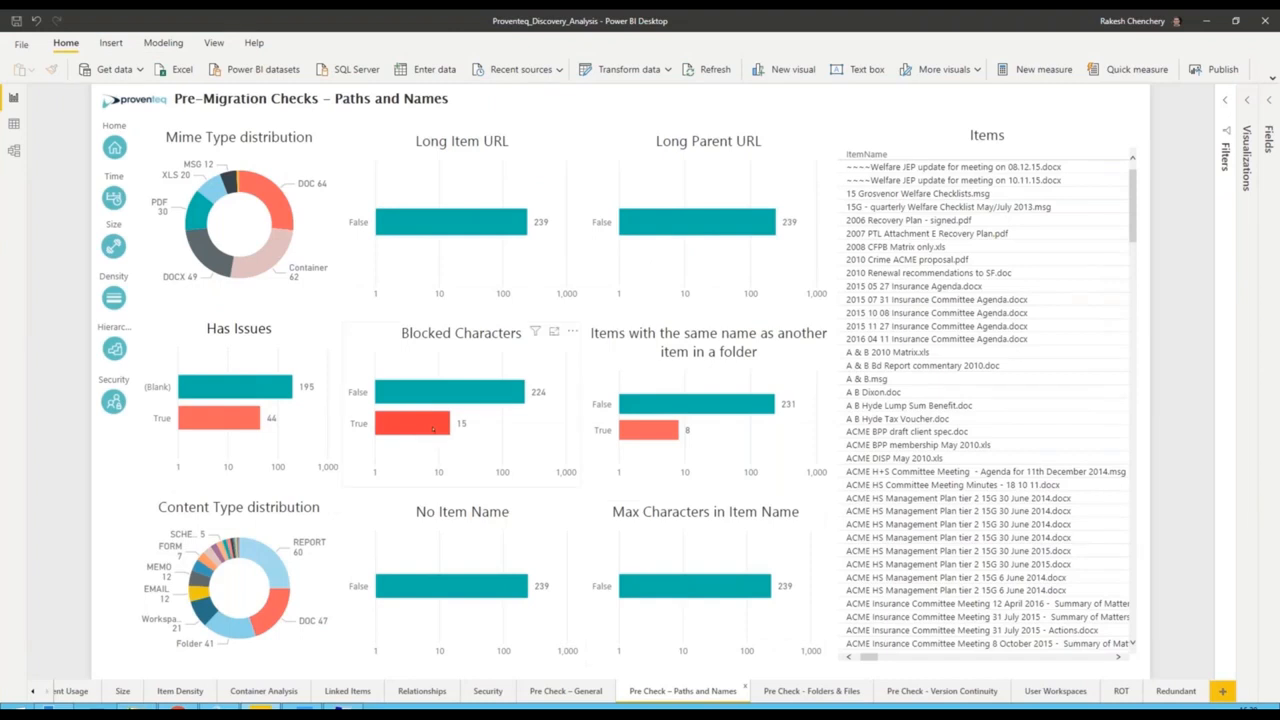
- Filter the Power BI name checks to duplicate item names and inspect both ACME HS Management Plan 30 June 2015 files in SharePoint
{"action": "left_click", "coordinate": [650, 430]}
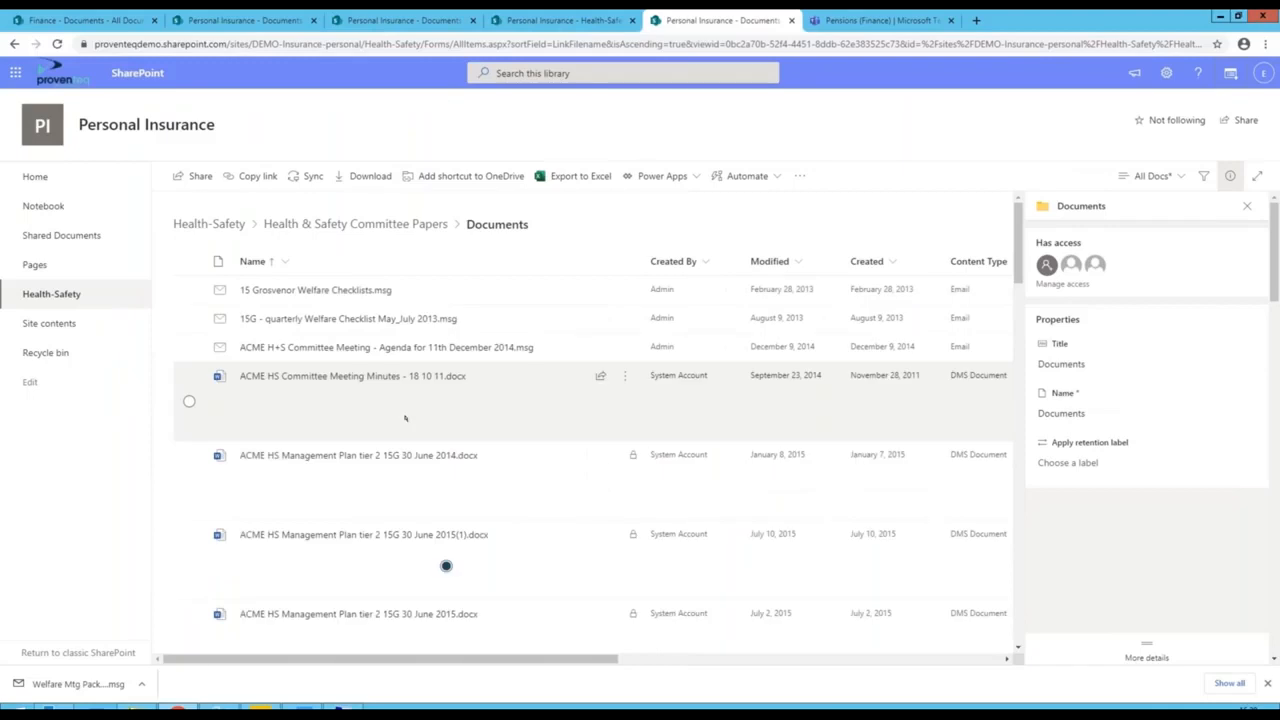
{"action": "left_click", "coordinate": [503, 555]}
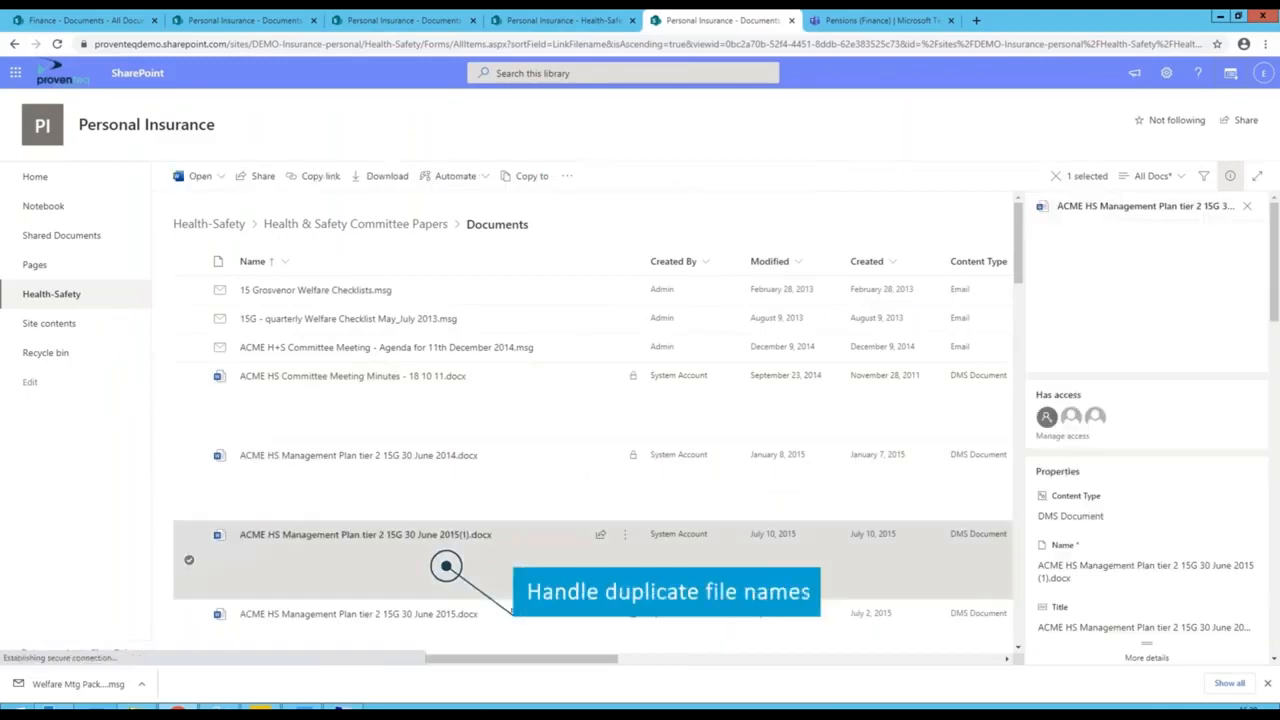
{"action": "left_click", "coordinate": [510, 615], "text": "ctrl"}
{"action": "scroll", "coordinate": [510, 615], "scroll_direction": "down", "scroll_amount": 1}
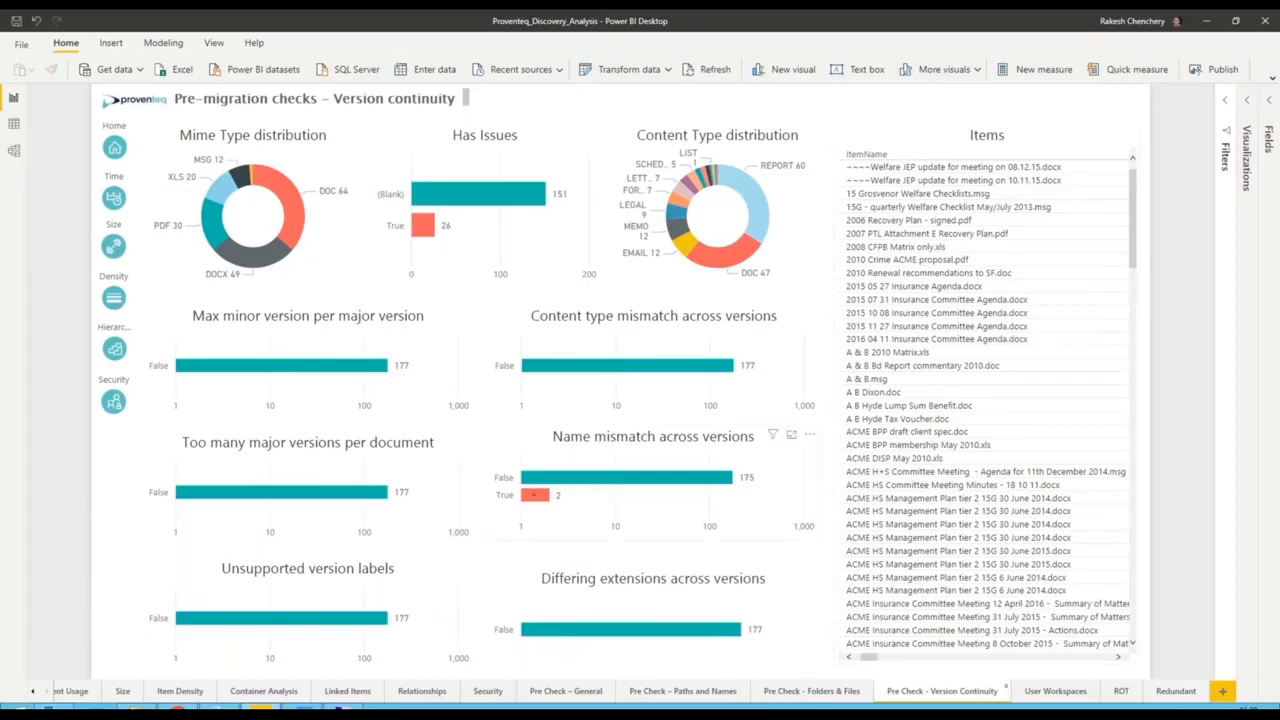
- Filter the Power BI version checks to name mismatches and view the version history of Welfare Report - Period 01_09_11 - 20_03_12.docx in SharePoint
{"action": "left_click", "coordinate": [535, 494]}
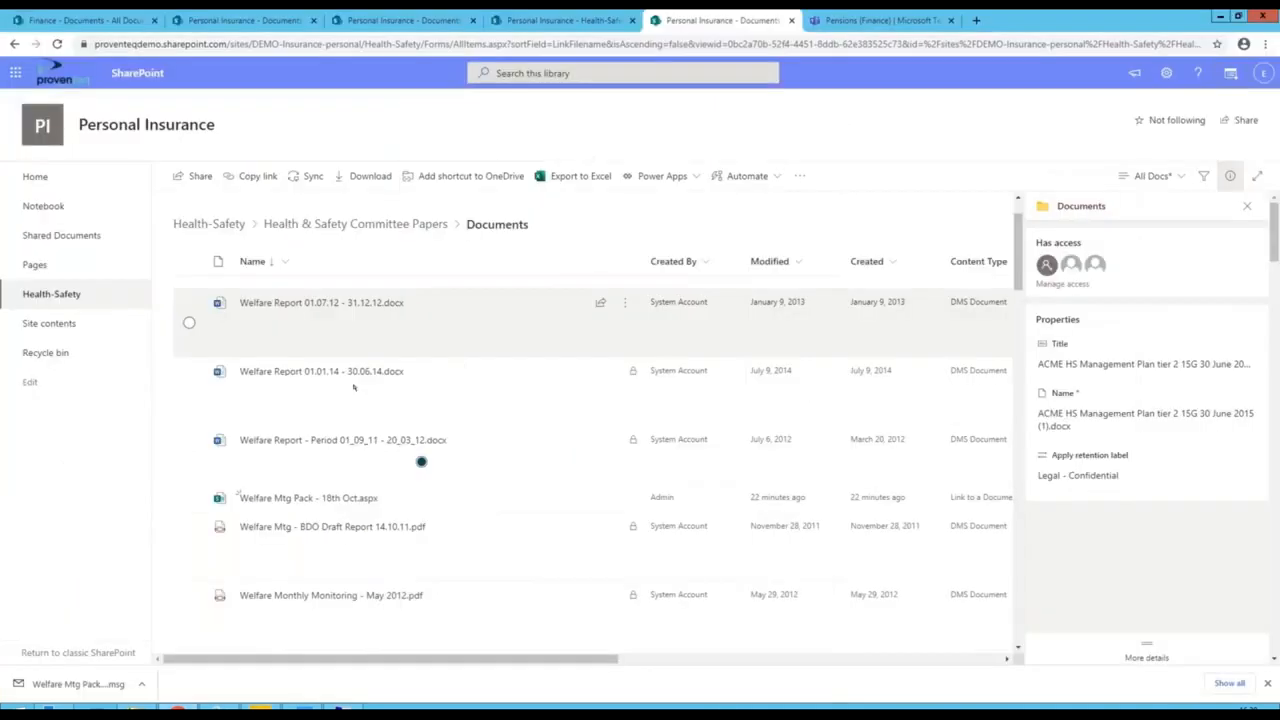
{"action": "left_click", "coordinate": [470, 472]}
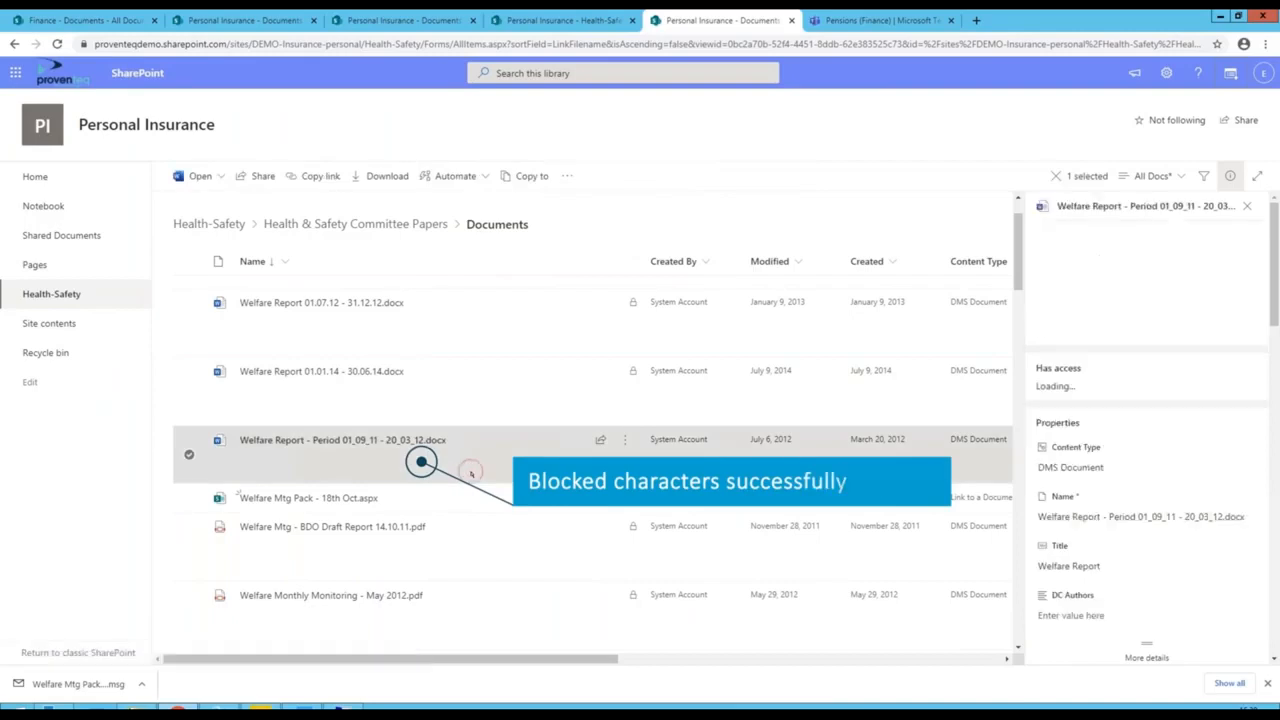
{"action": "left_click", "coordinate": [624, 439]}
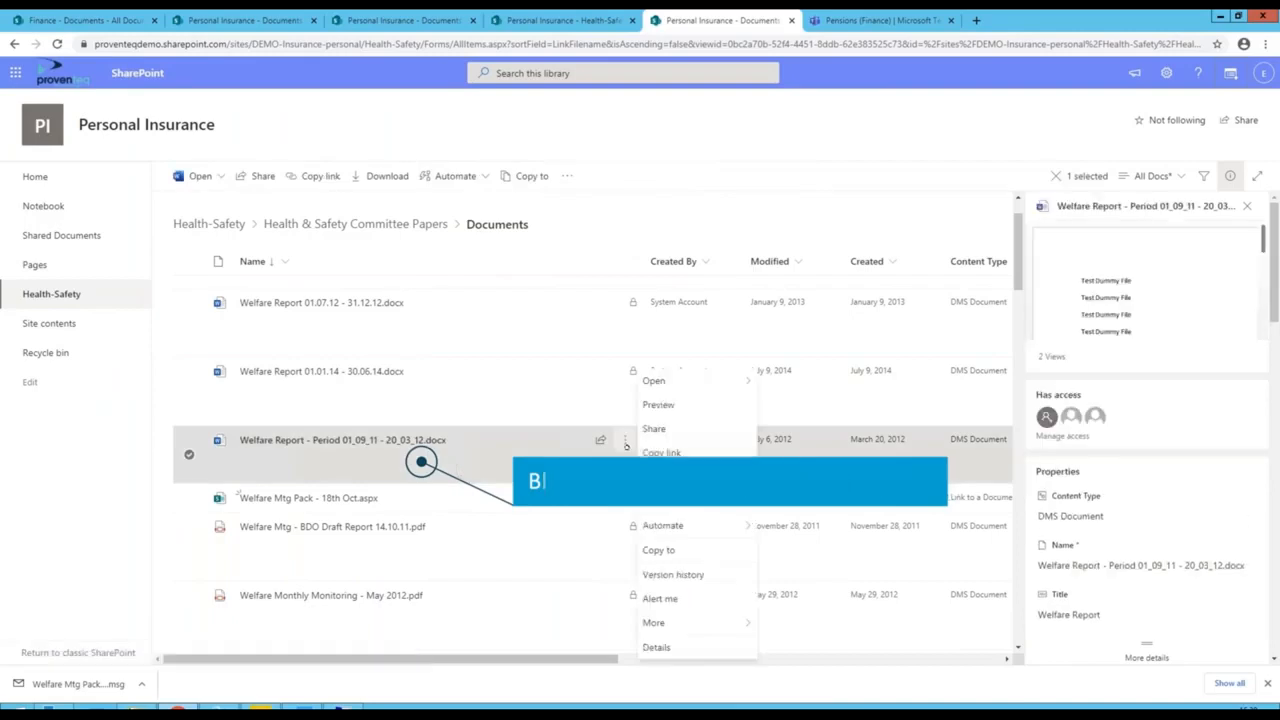
{"action": "left_click", "coordinate": [675, 573]}
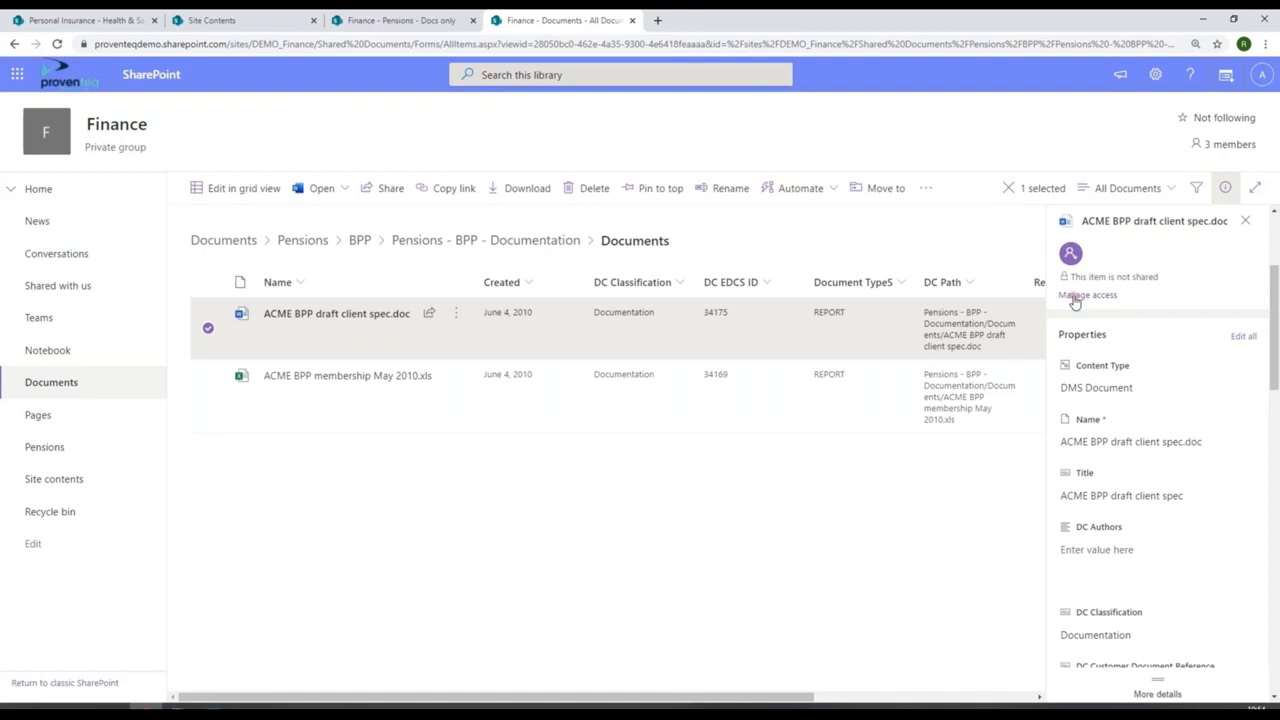
- Review who has access to ACME BPP draft client spec.doc and check in Word where its ACME BPP membership May 2010 link points
{"action": "left_click", "coordinate": [1075, 296]}
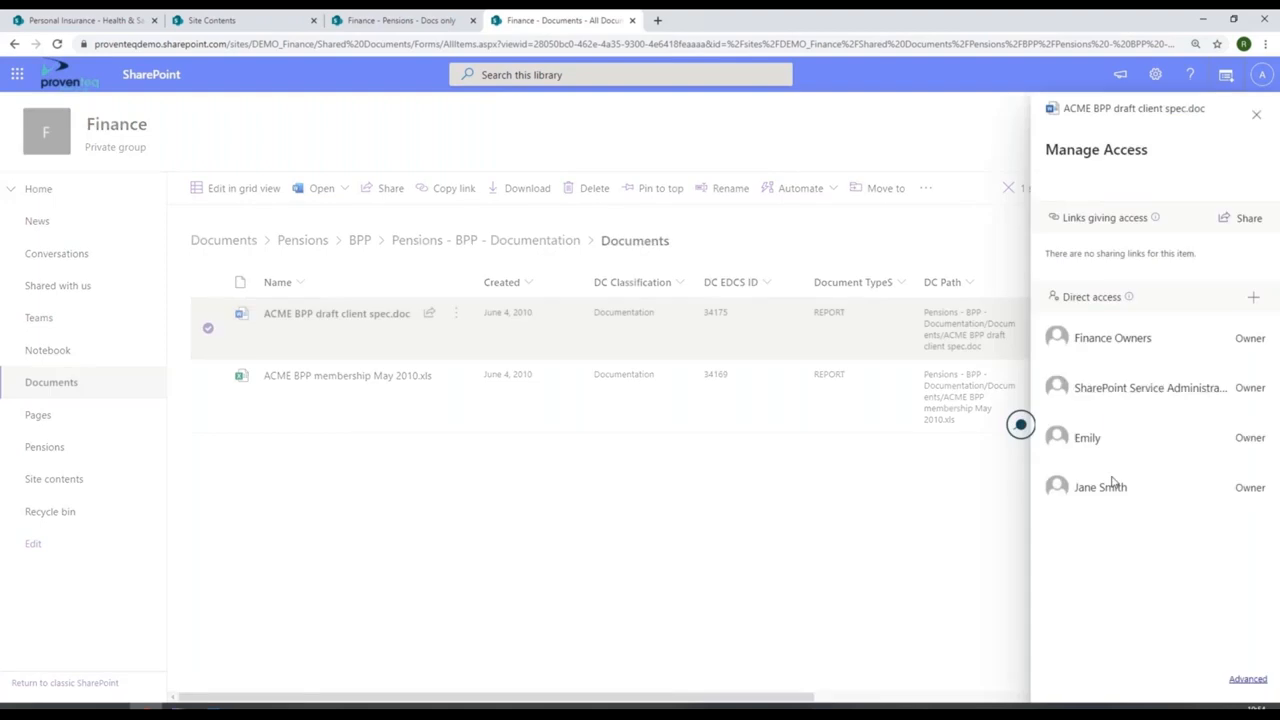
{"action": "left_click", "coordinate": [1258, 117]}
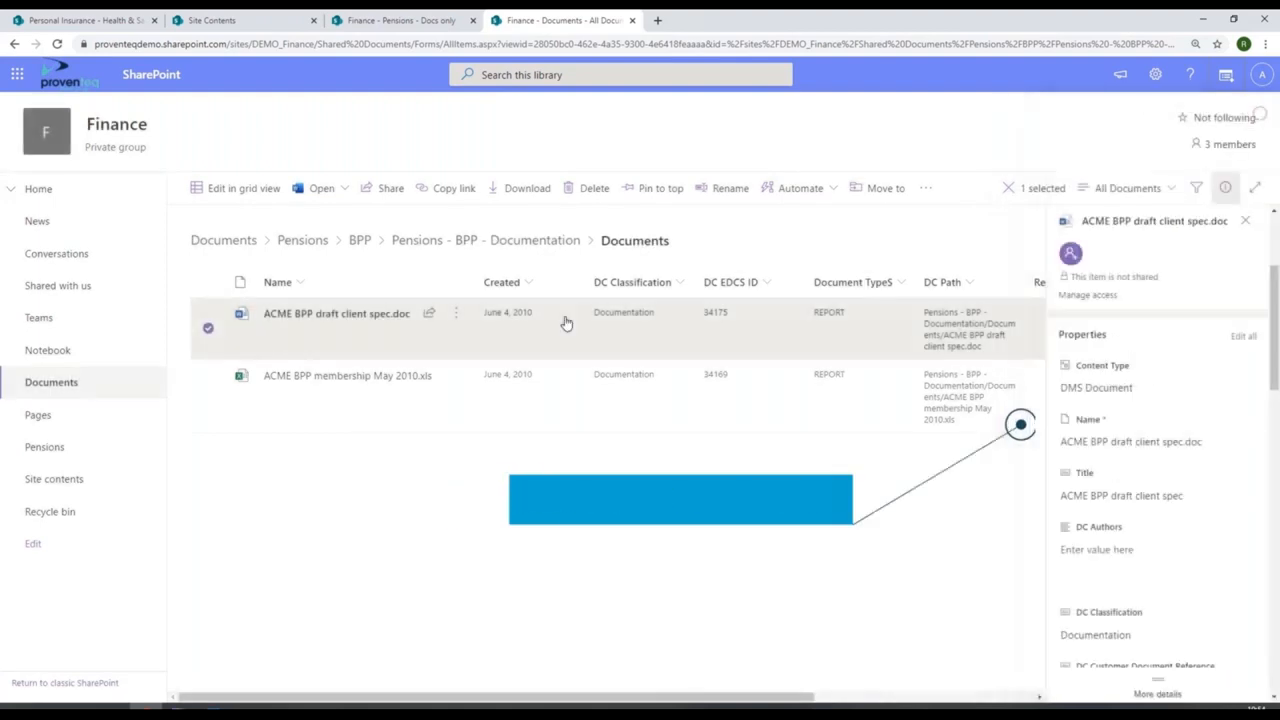
{"action": "mouse_move", "coordinate": [377, 318]}
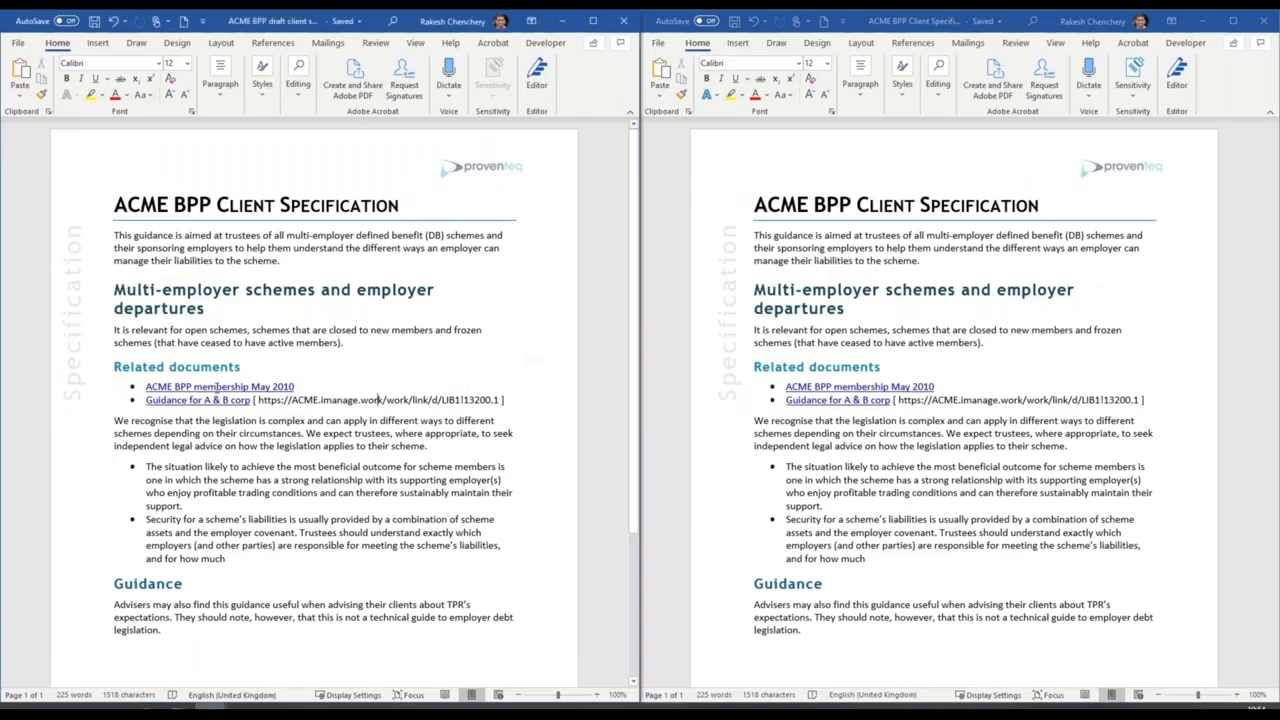
{"action": "mouse_move", "coordinate": [216, 386]}
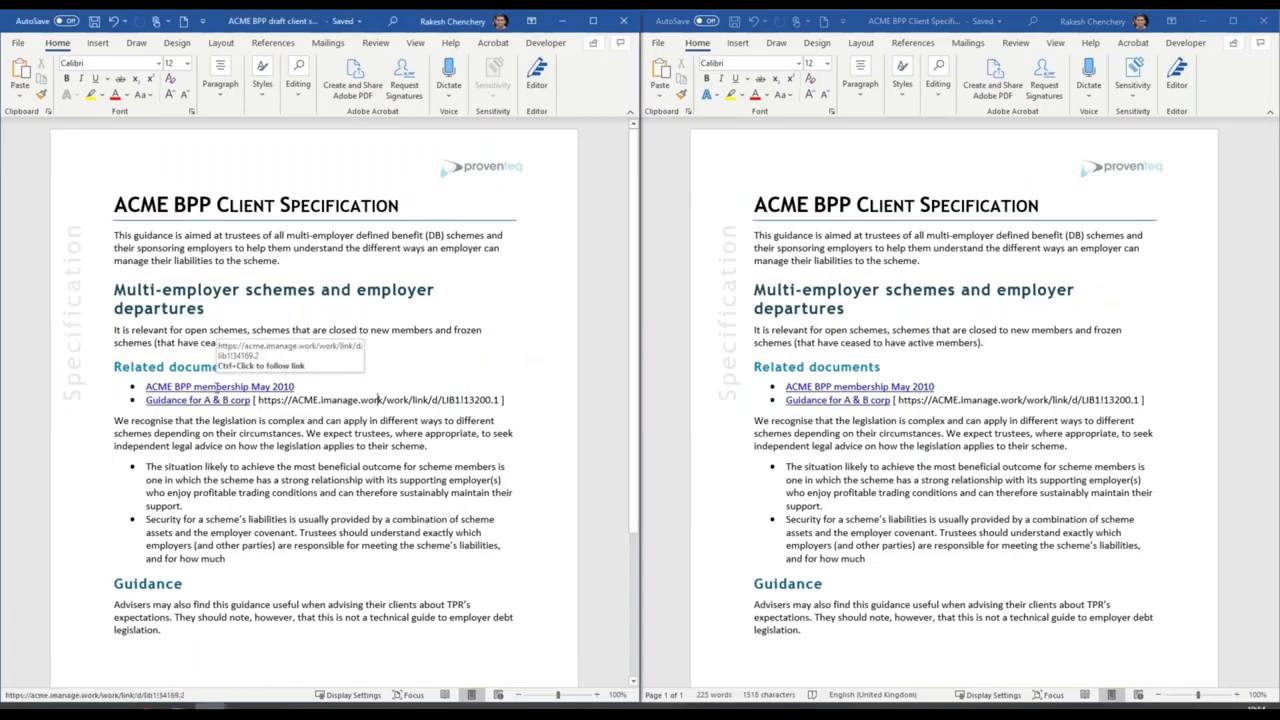